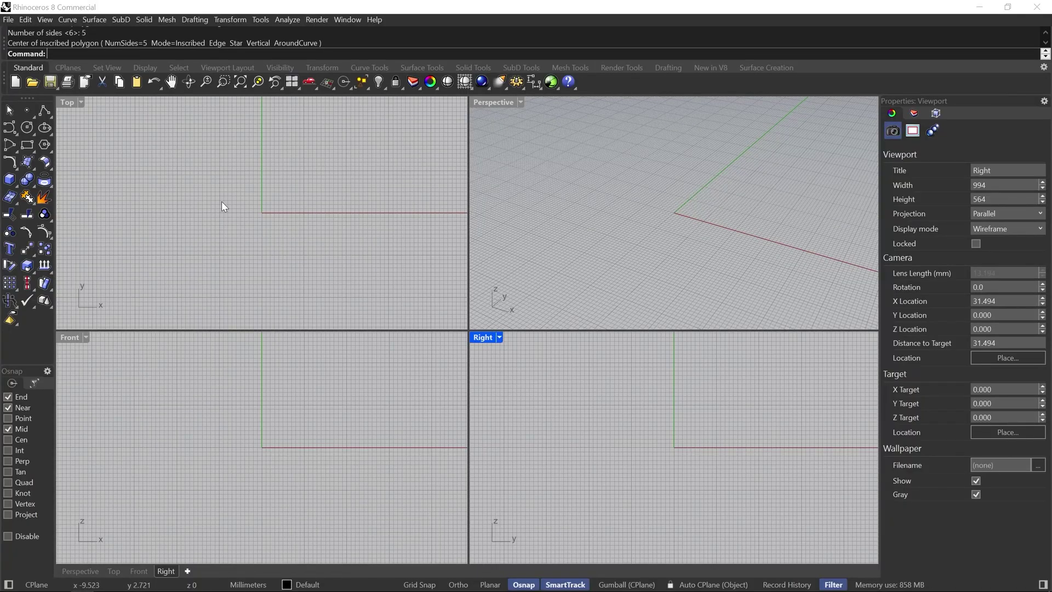
- Maximize the Top viewport and detach the polygon tools as a floating palette
{"action": "double_click", "coordinate": [69, 101]}
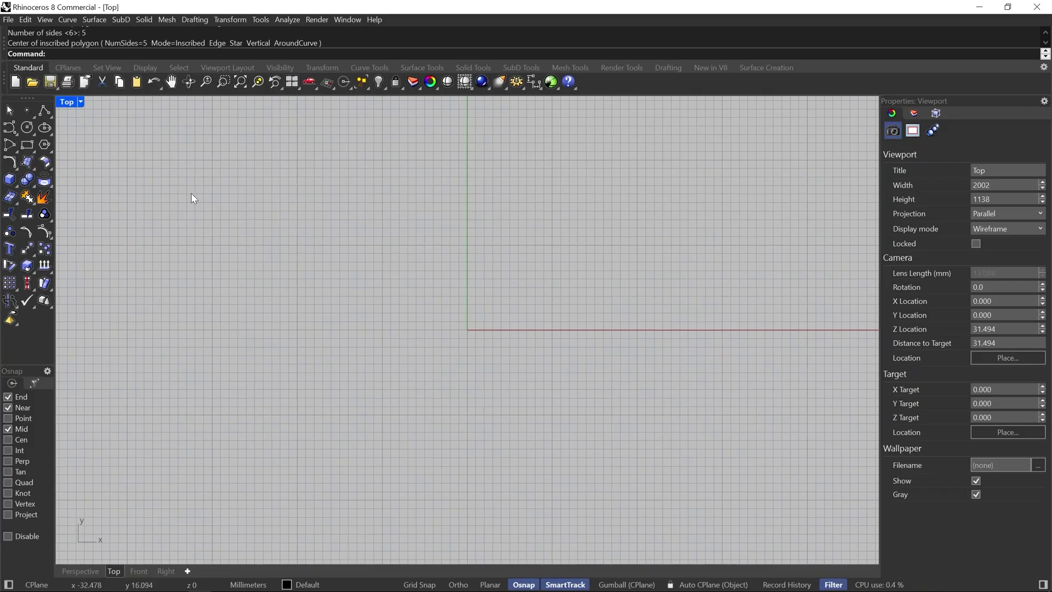
{"action": "left_click", "coordinate": [48, 146]}
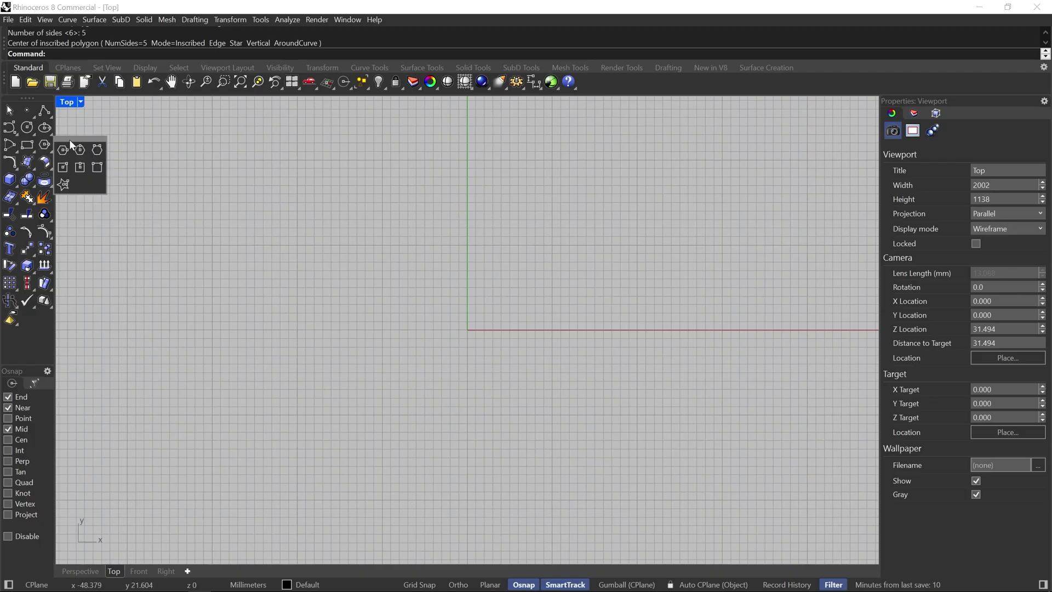
{"action": "left_click_drag", "start_coordinate": [69, 139], "coordinate": [118, 133]}
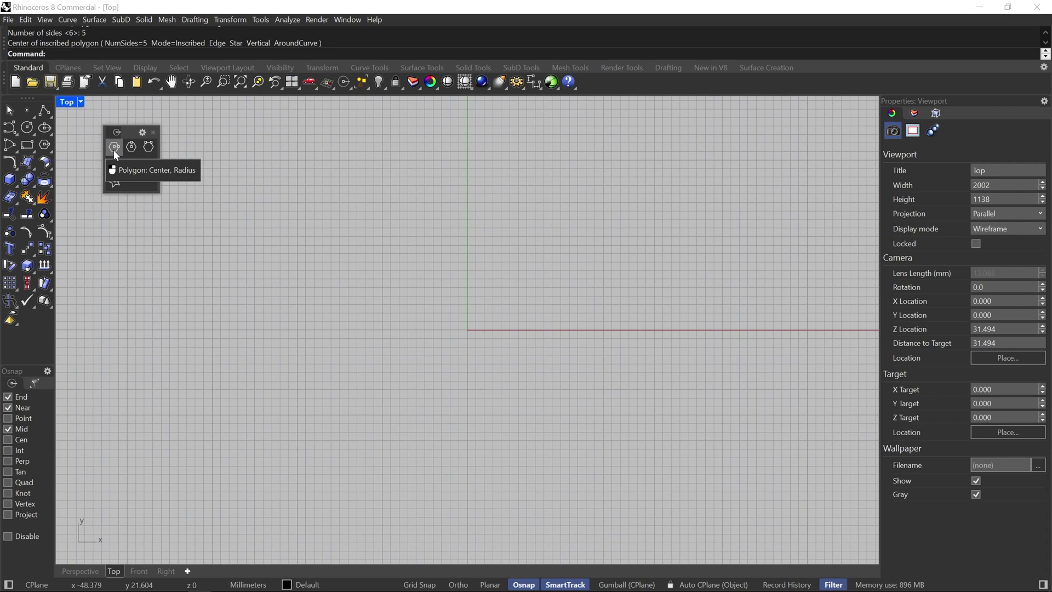
- Start an inscribed center-radius polygon at the origin and set its number of sides to 5
{"action": "left_click", "coordinate": [114, 147]}
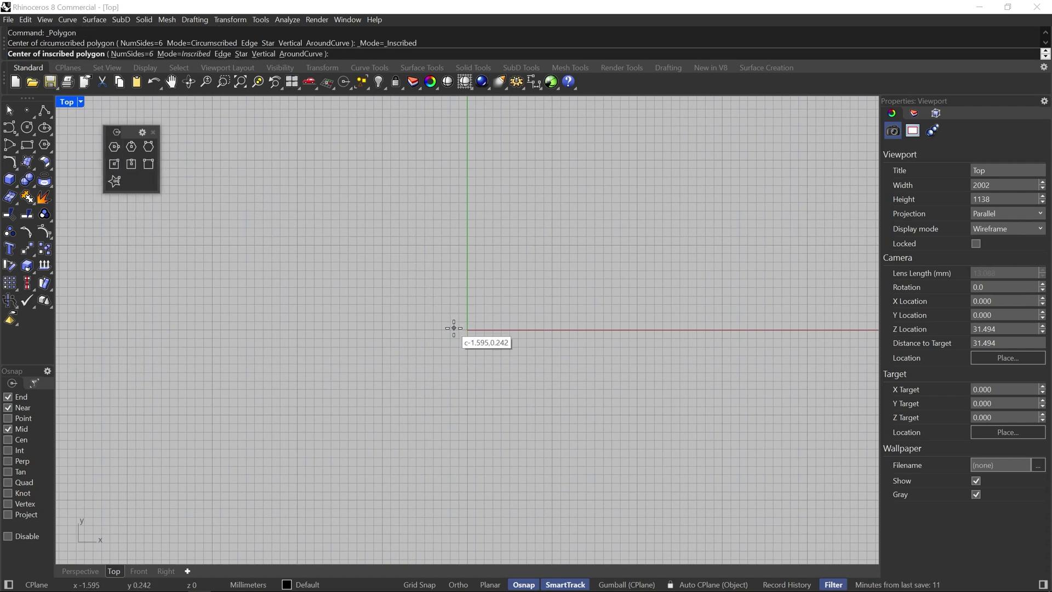
{"action": "type", "text": "0"}
{"action": "key", "text": "Return"}
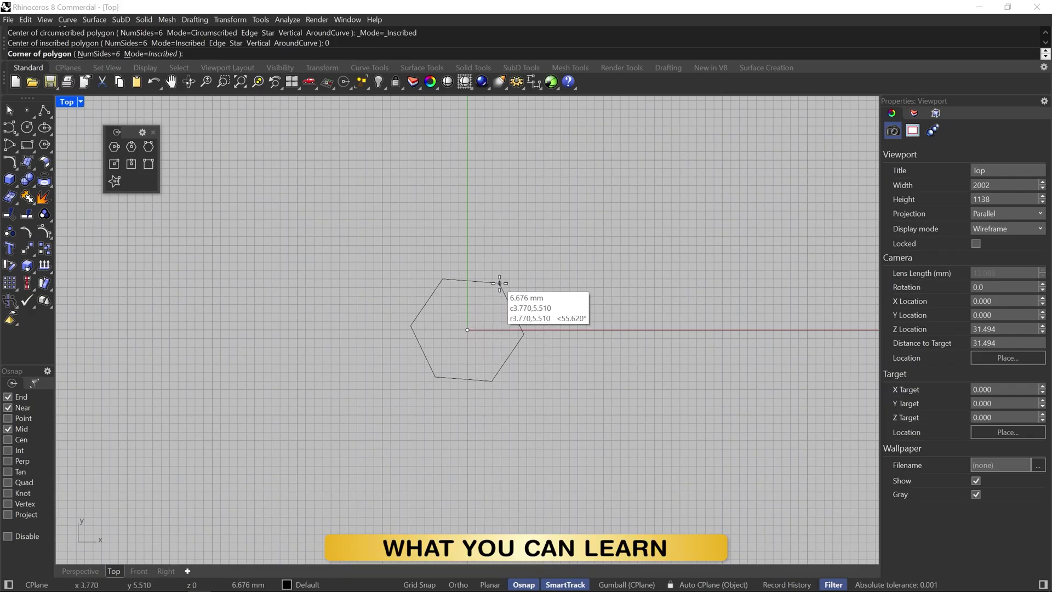
{"action": "left_click", "coordinate": [105, 54]}
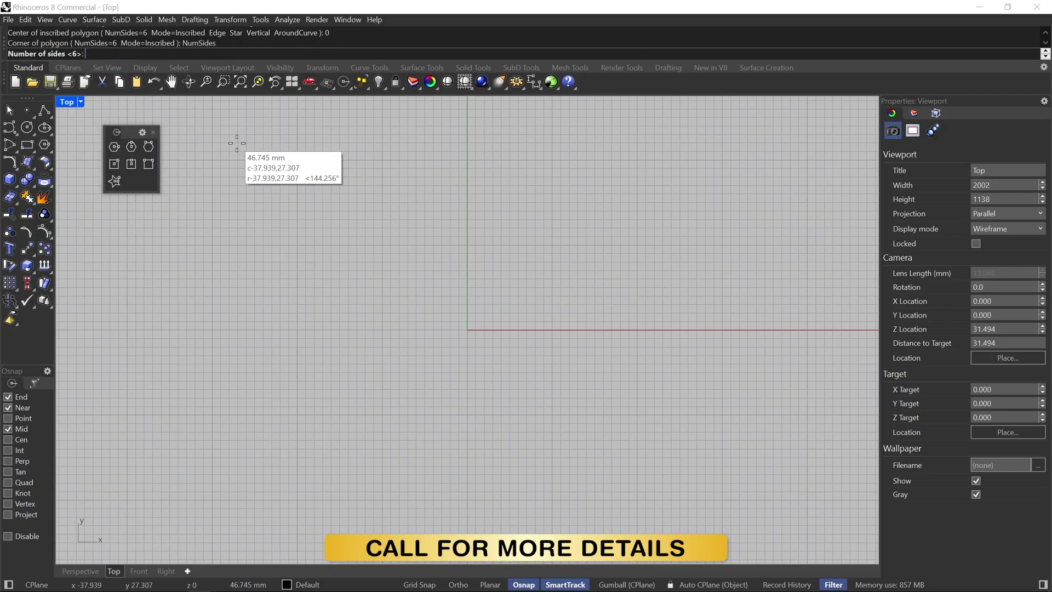
{"action": "type", "text": "5"}
{"action": "key", "text": "Return"}
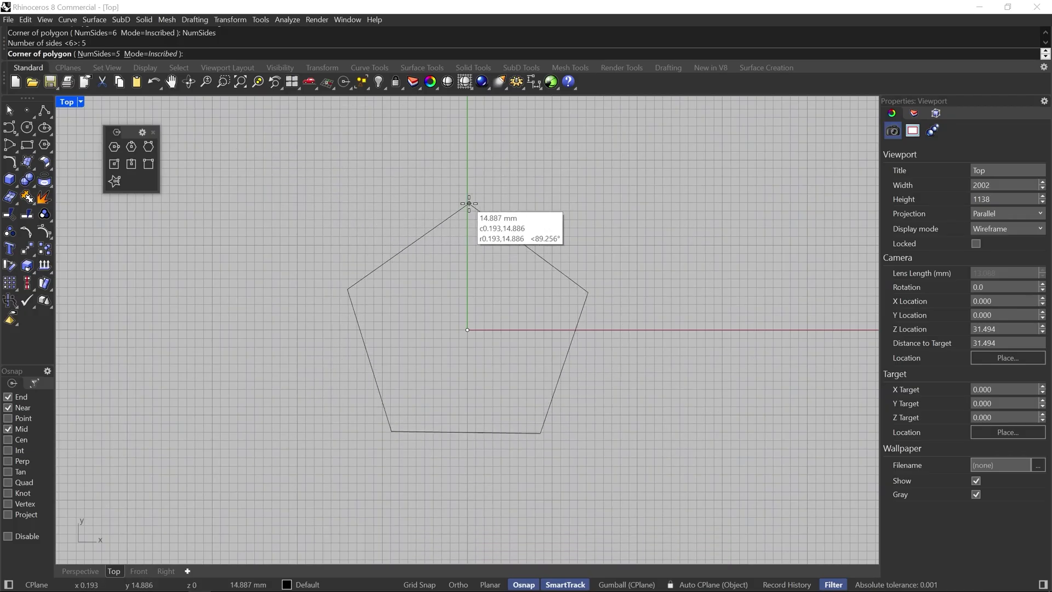
- Change the polygon to 6 sides in Circumscribed mode and place its edge midpoint about 15.85 mm from the origin along the X axis
{"action": "left_click", "coordinate": [99, 54]}
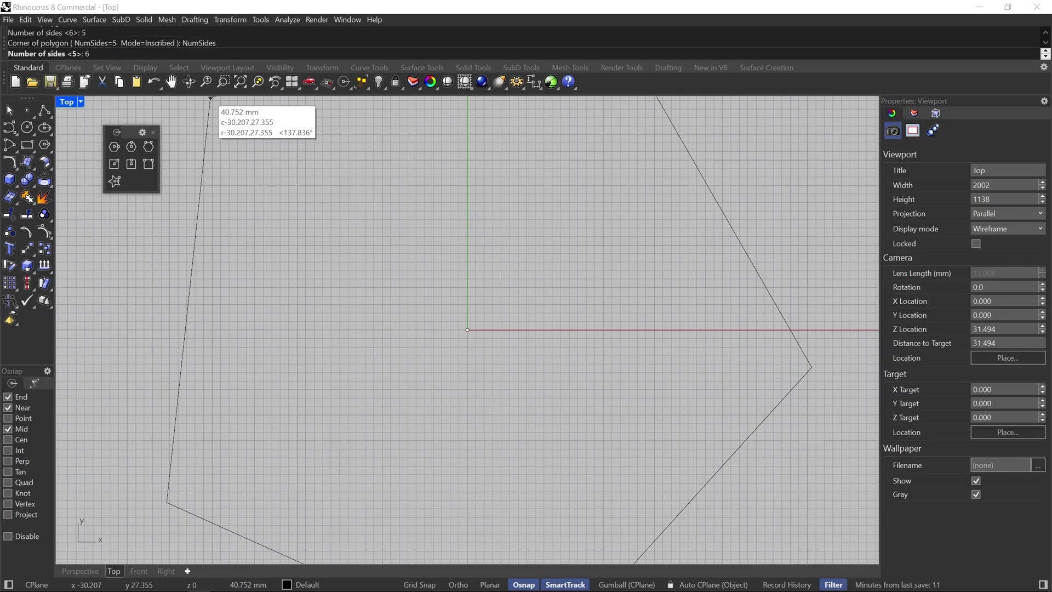
{"action": "type", "text": "6"}
{"action": "key", "text": "Return"}
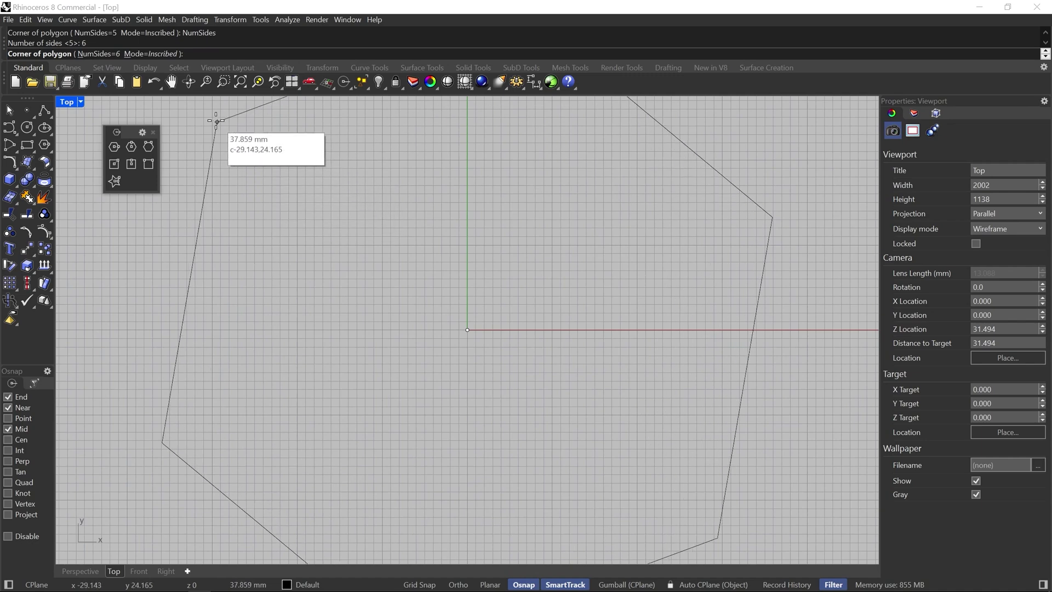
{"action": "left_click", "coordinate": [152, 55]}
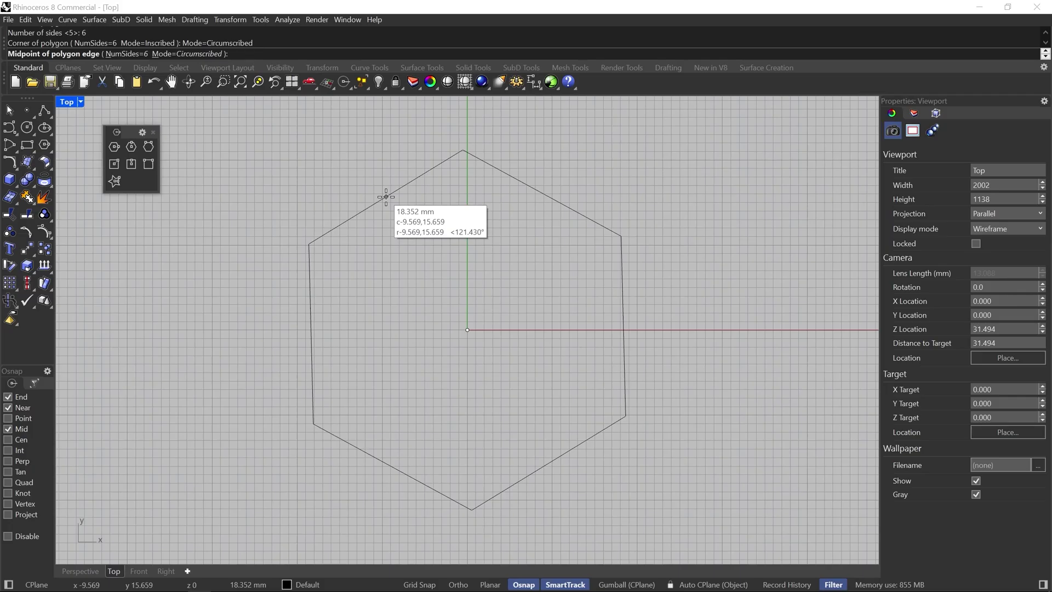
{"action": "key", "text": "F8"}
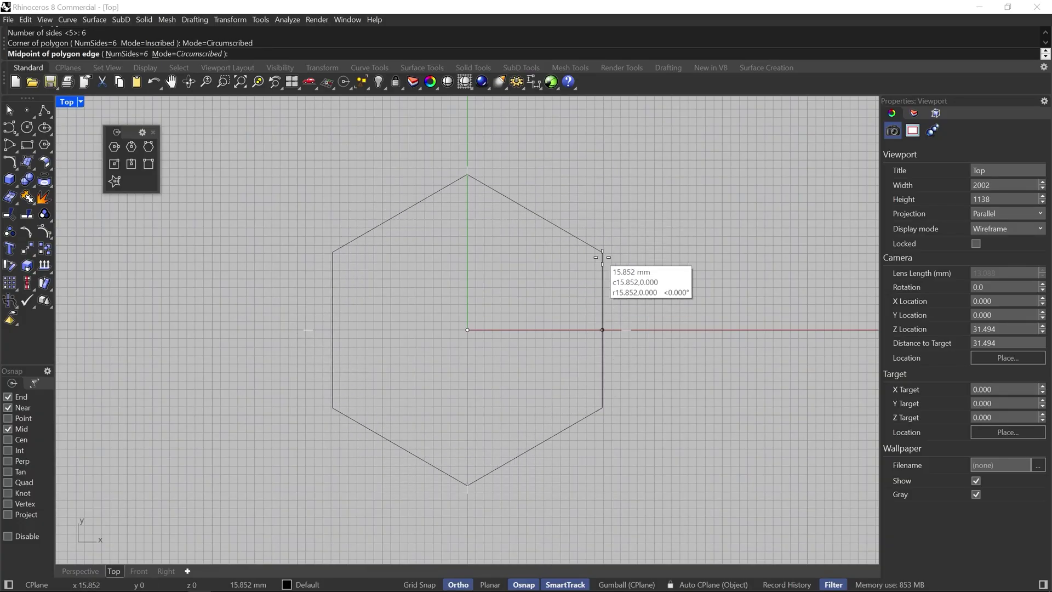
{"action": "left_click", "coordinate": [602, 257], "text": "shift"}
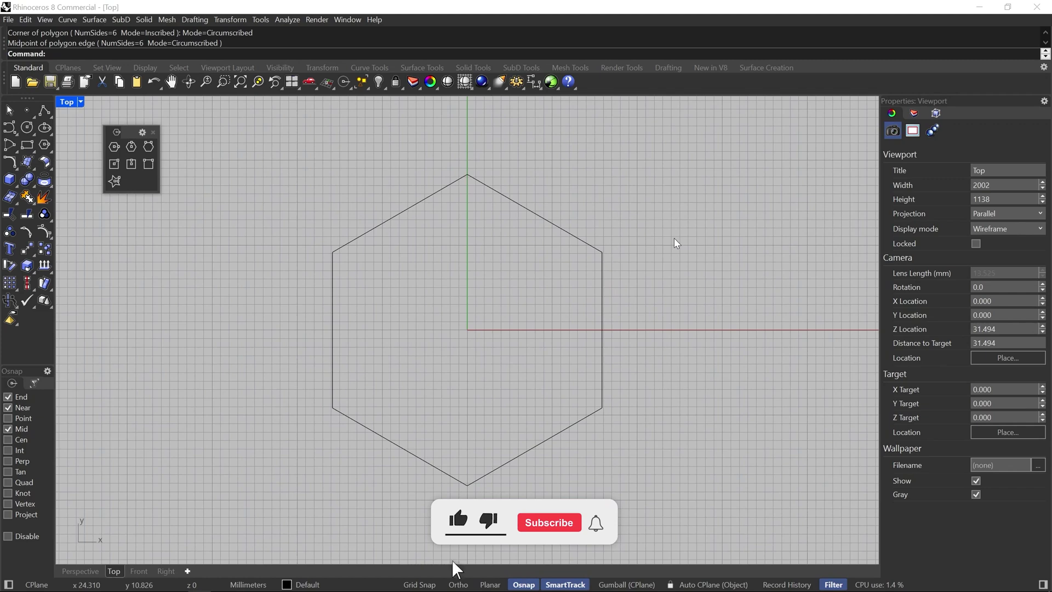
- Draw a second, inscribed hexagon centred on the origin with a corner on the X axis, and delete both hexagons
{"action": "key", "text": "Return"}
{"action": "type", "text": "0"}
{"action": "key", "text": "Return"}
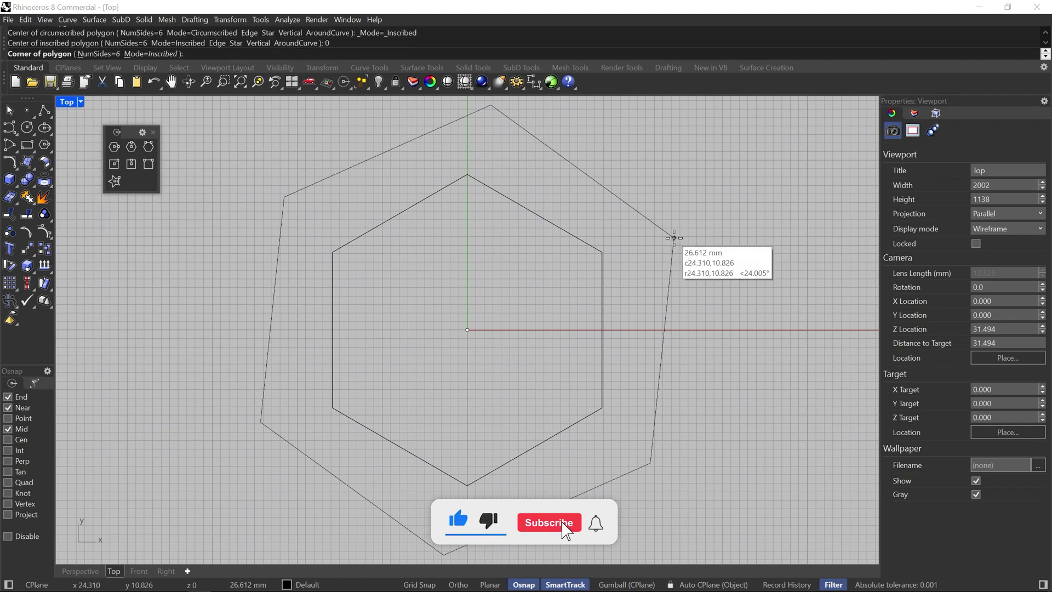
{"action": "left_click", "coordinate": [584, 330]}
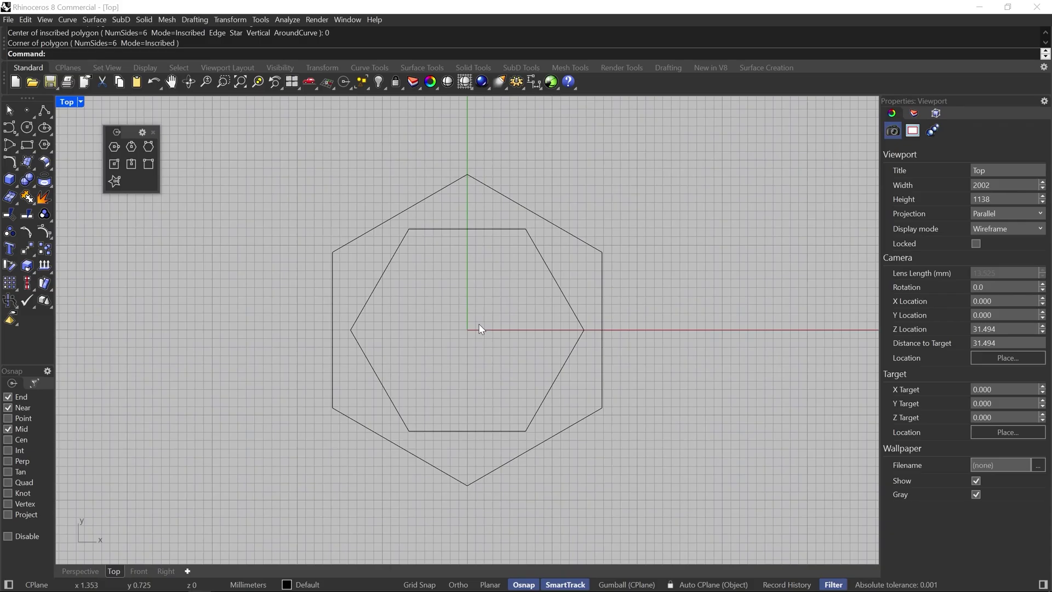
{"action": "left_click_drag", "start_coordinate": [650, 224], "coordinate": [536, 317]}
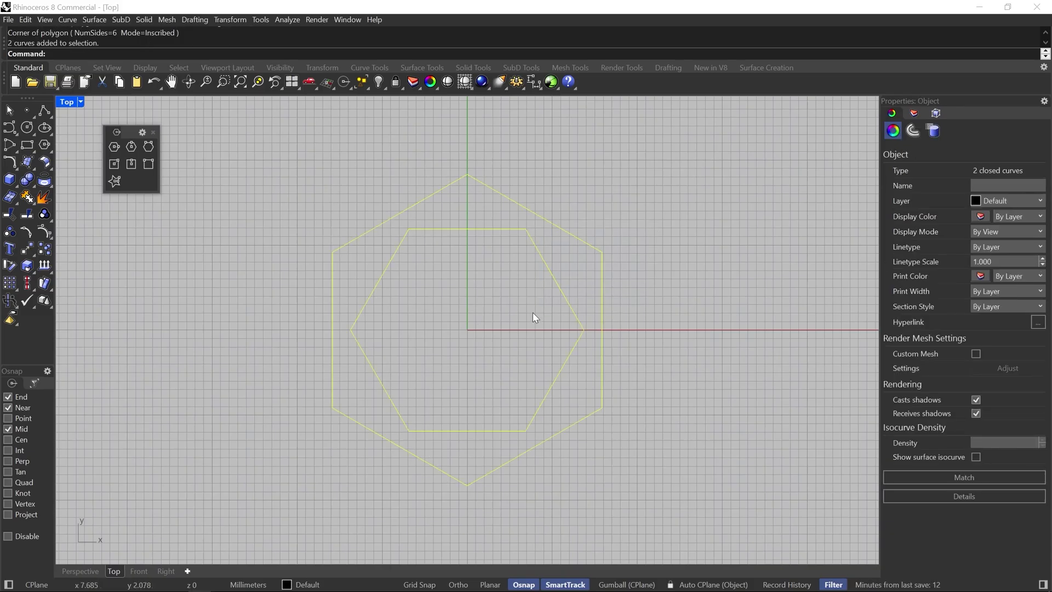
{"action": "key", "text": "Delete"}
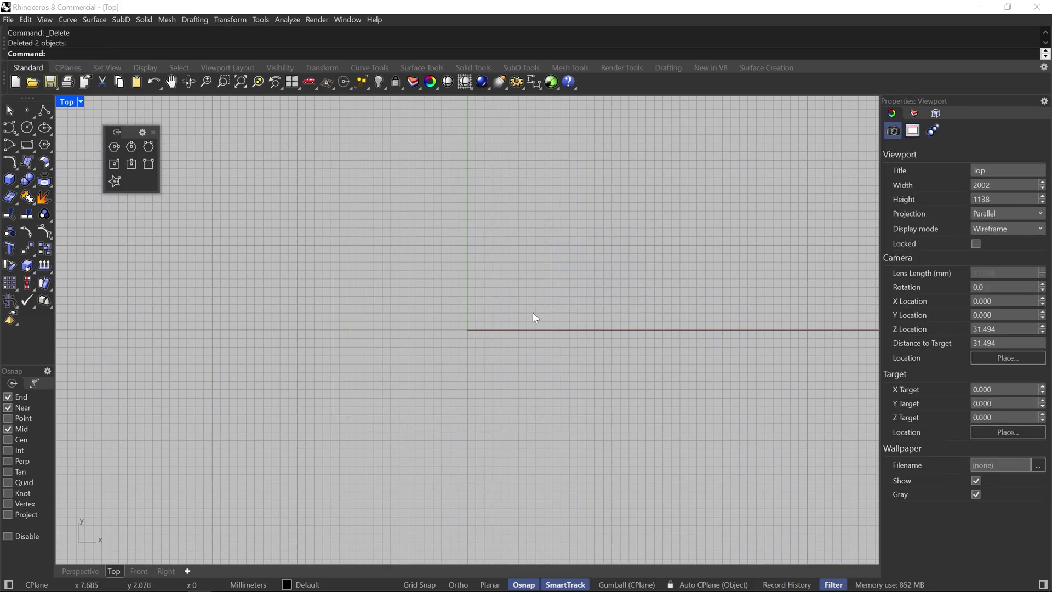
- Draw an inscribed hexagon centred on the origin with a 15 mm radius and a corner on the positive Y axis
{"action": "left_click", "coordinate": [114, 148]}
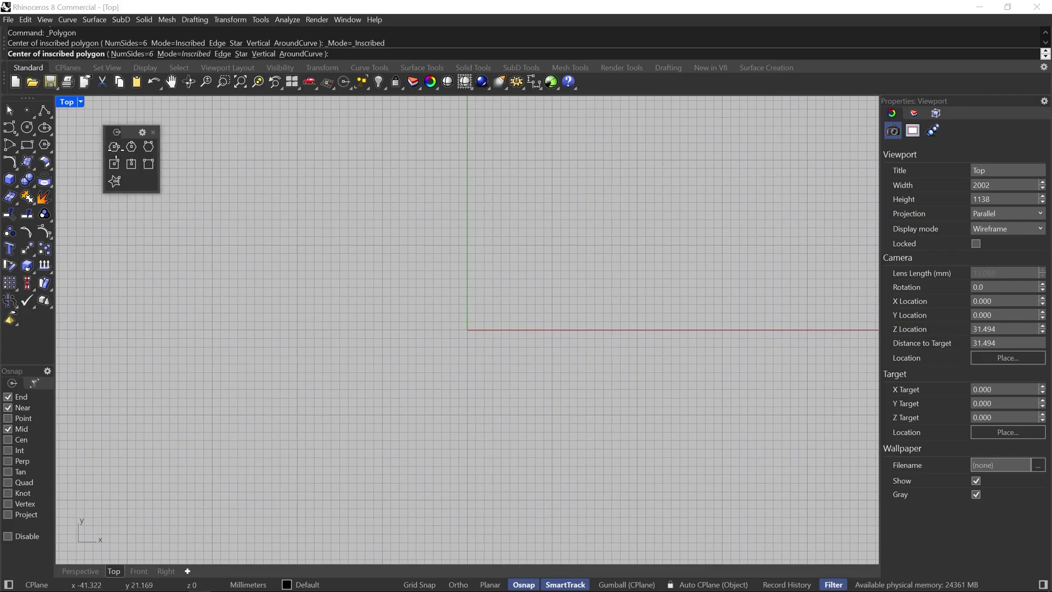
{"action": "type", "text": "0"}
{"action": "key", "text": "Return"}
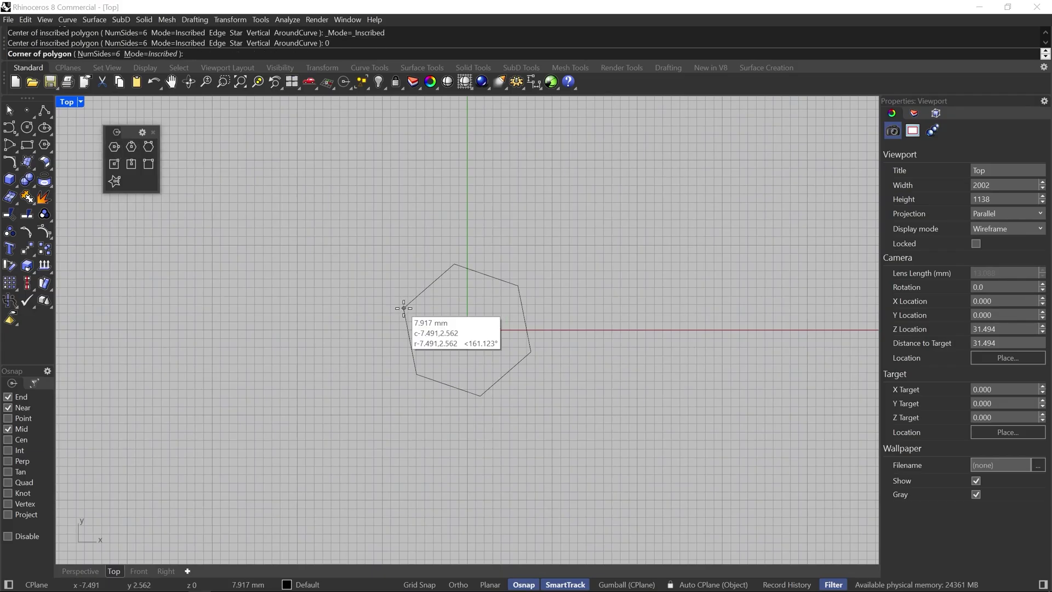
{"action": "key", "text": "F8"}
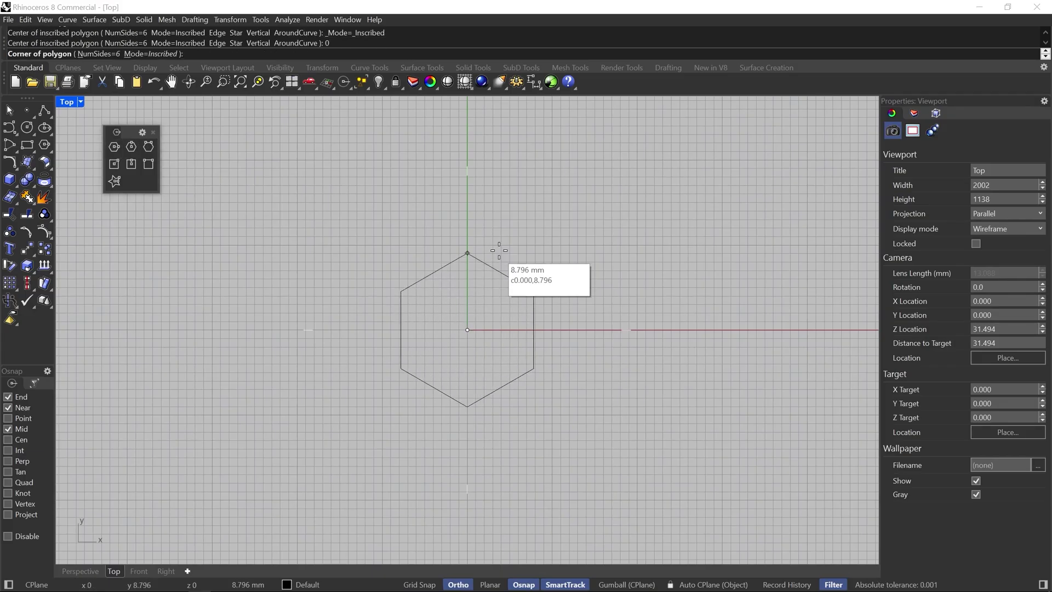
{"action": "key", "text": "F8"}
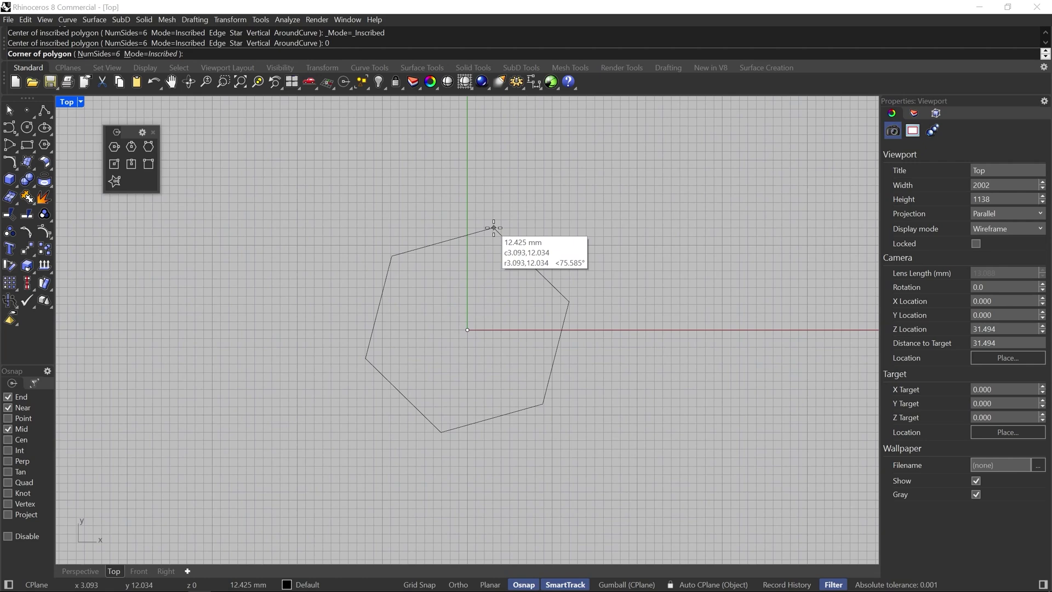
{"action": "type", "text": "15"}
{"action": "key", "text": "F8"}
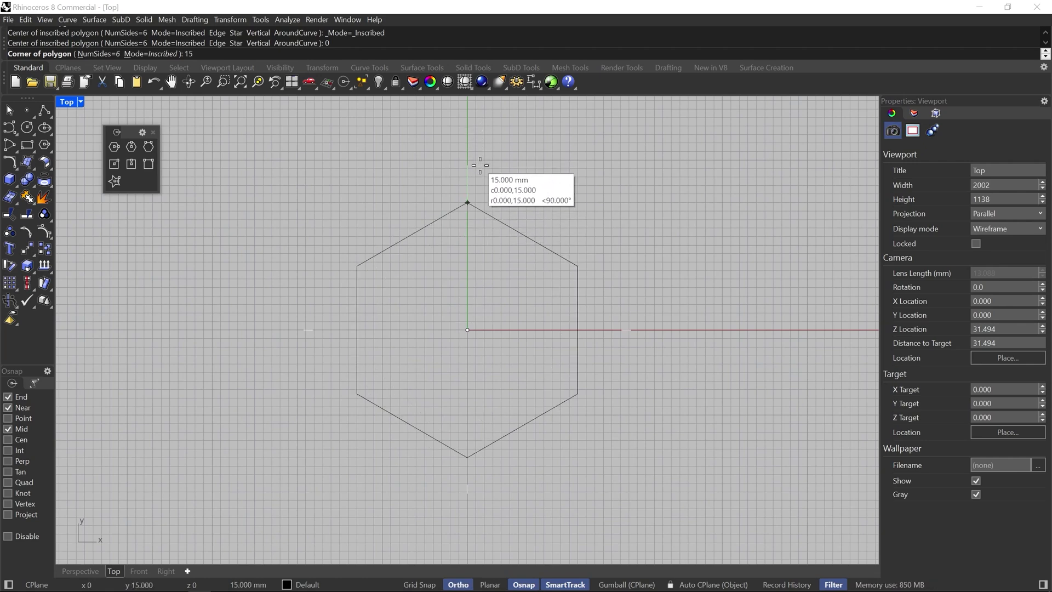
{"action": "left_click", "coordinate": [482, 148], "text": "shift"}
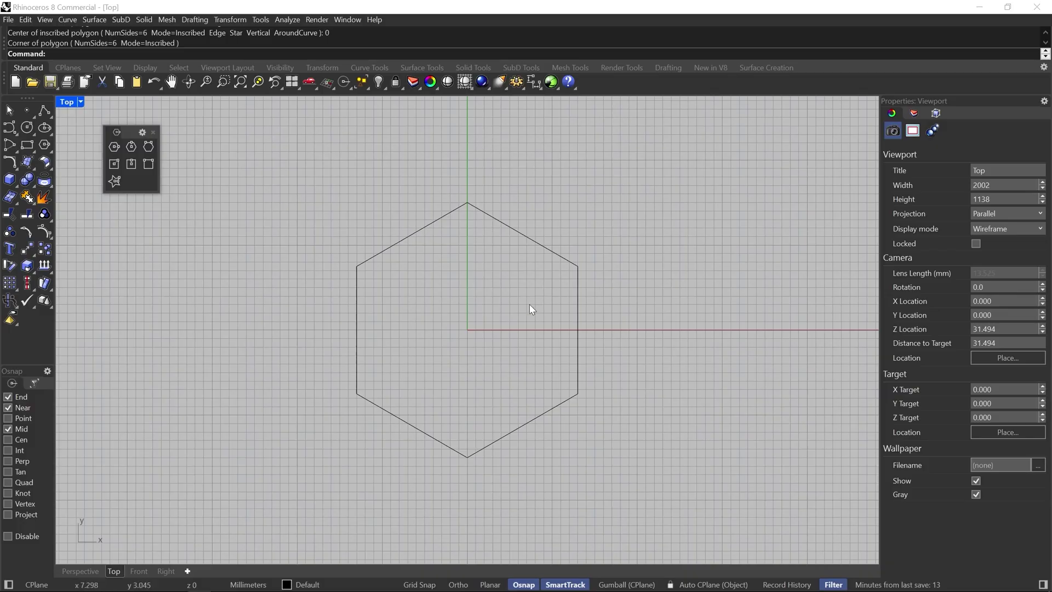
- Dimension the hexagon's width between the midpoints of its two vertical edges, placing the dimension line inside the shape
{"action": "left_click", "coordinate": [532, 84]}
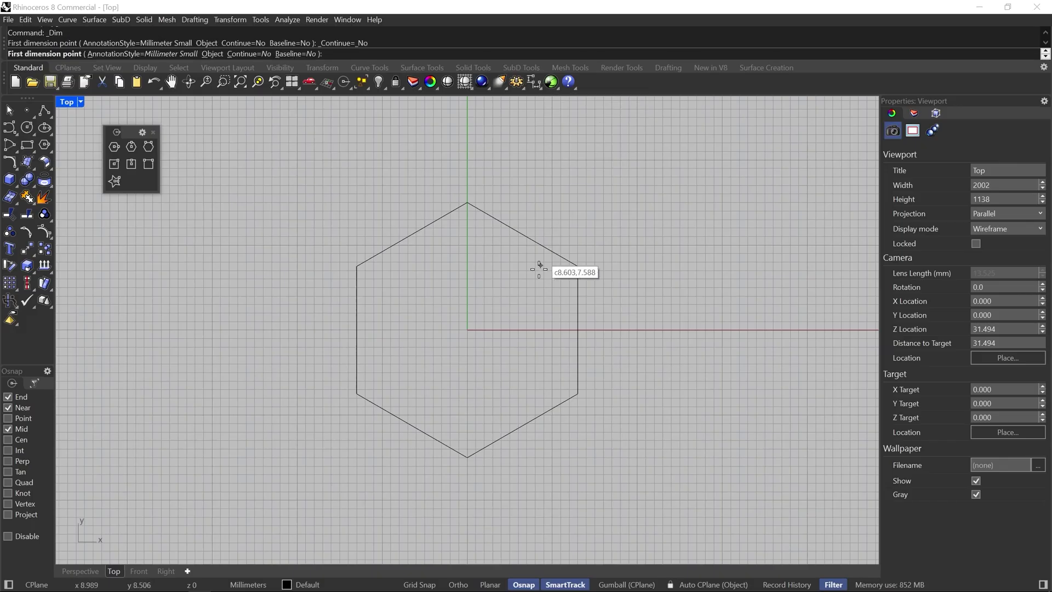
{"action": "left_click", "coordinate": [358, 329]}
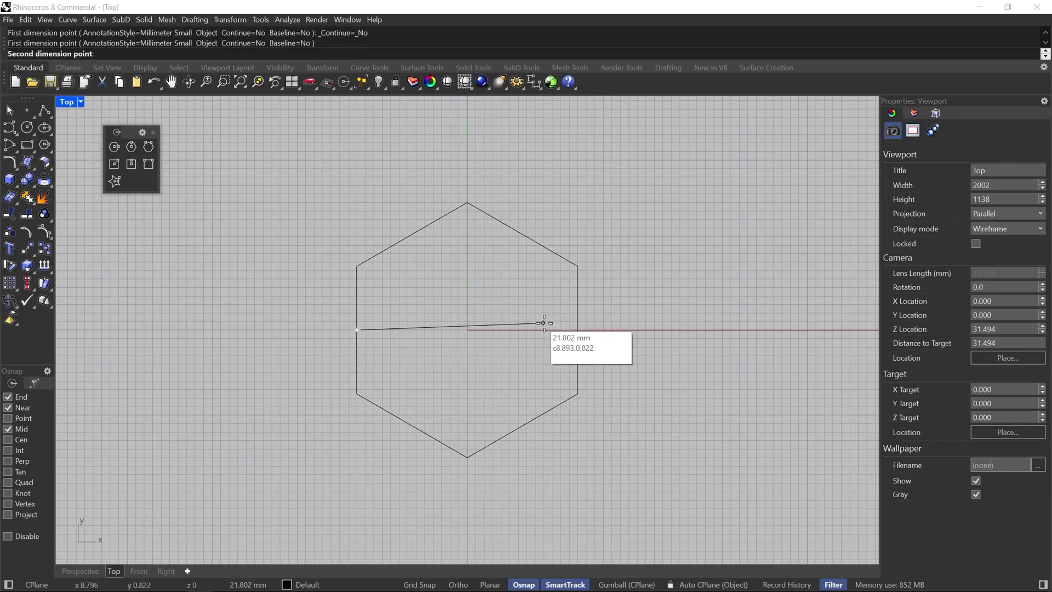
{"action": "left_click", "coordinate": [570, 329]}
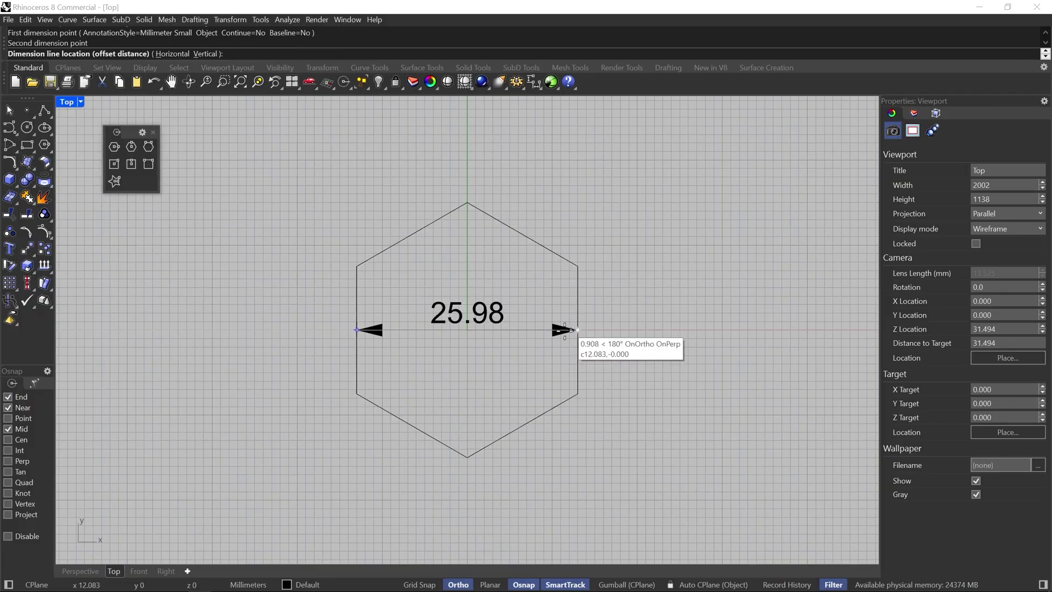
{"action": "left_click", "coordinate": [524, 362]}
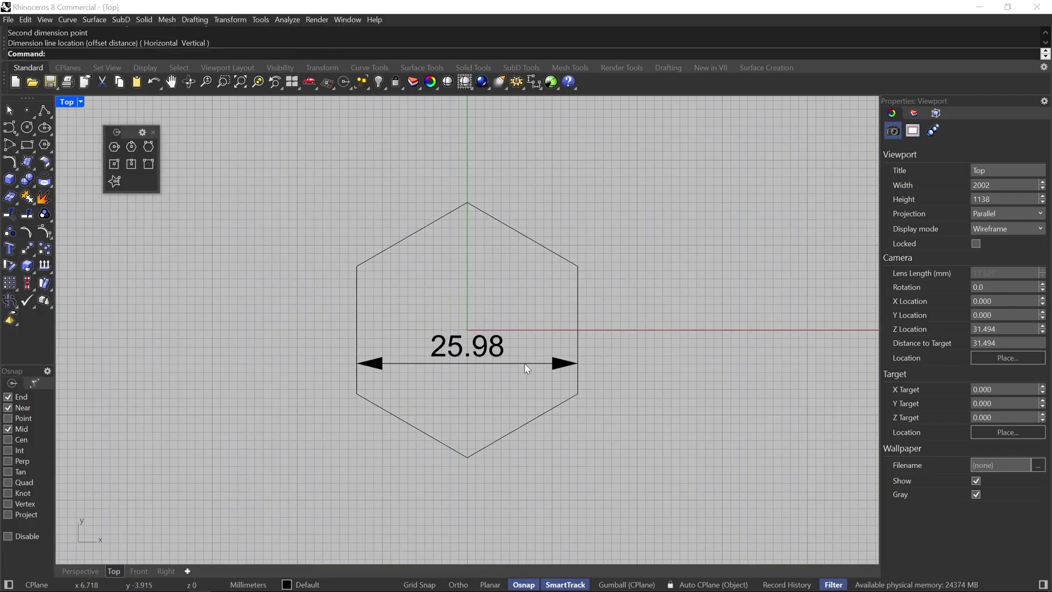
- Dimension the hexagon's height between its upper and lower corners, placing the dimension line left of the shape
{"action": "right_click", "coordinate": [655, 328]}
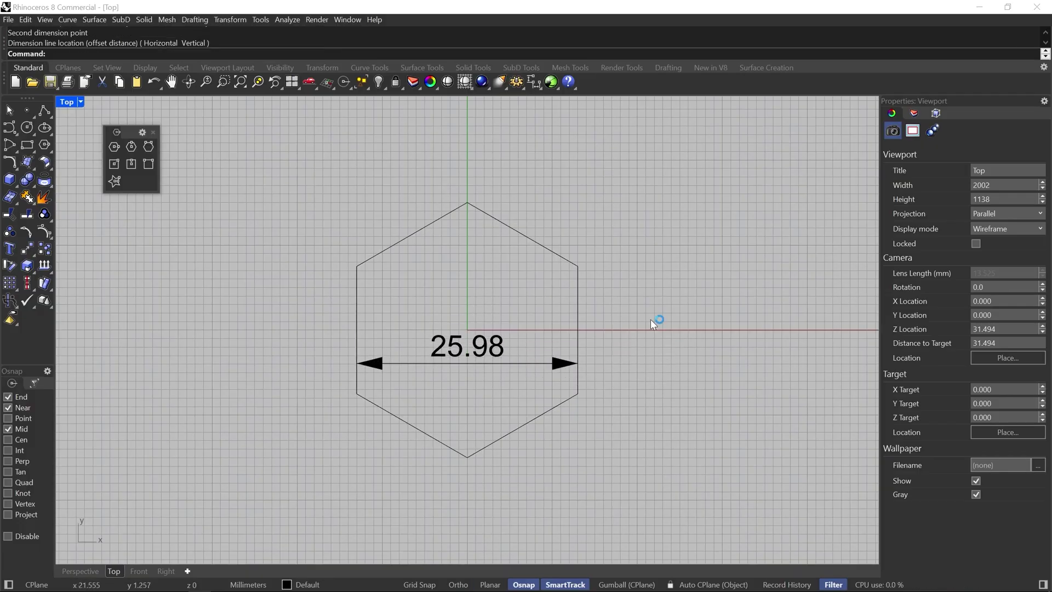
{"action": "left_click", "coordinate": [466, 202]}
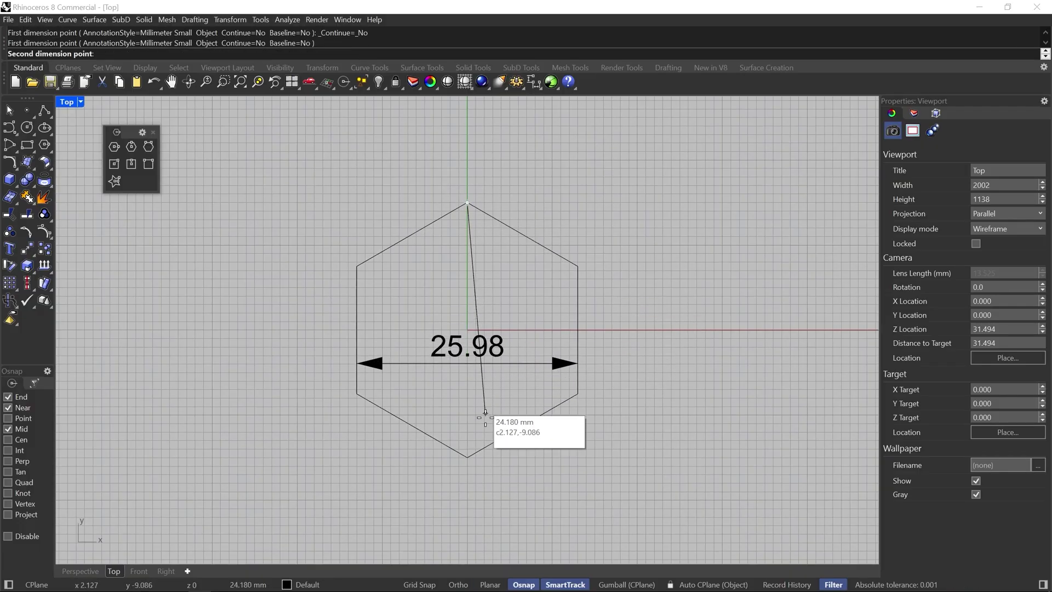
{"action": "left_click", "coordinate": [467, 457]}
{"action": "left_click", "coordinate": [316, 459]}
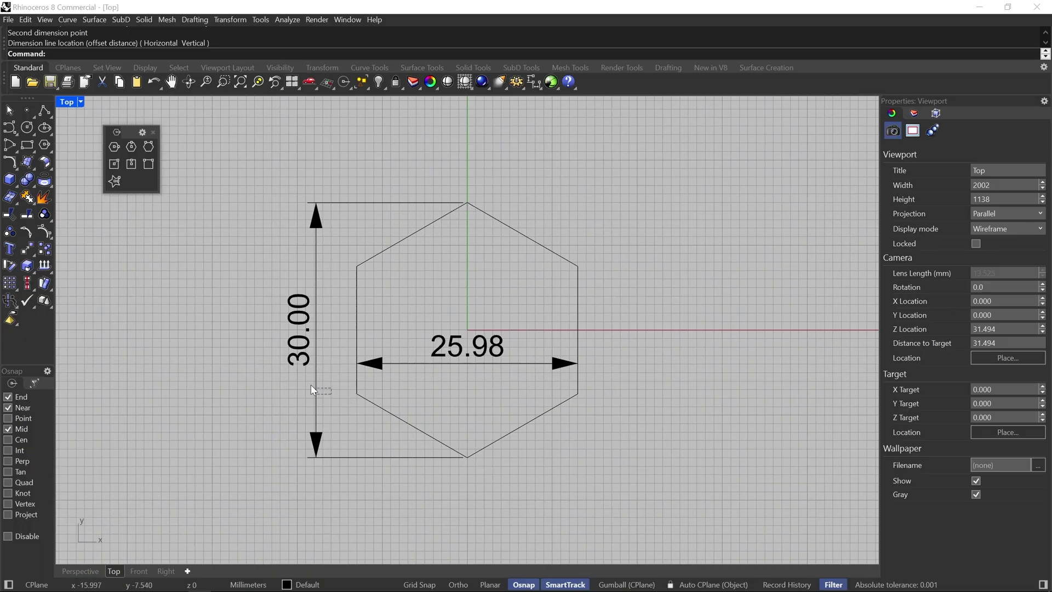
- Delete the hexagon's height and width dimensions and close the floating polygon palette
{"action": "left_click", "coordinate": [273, 362]}
{"action": "key", "text": "Delete"}
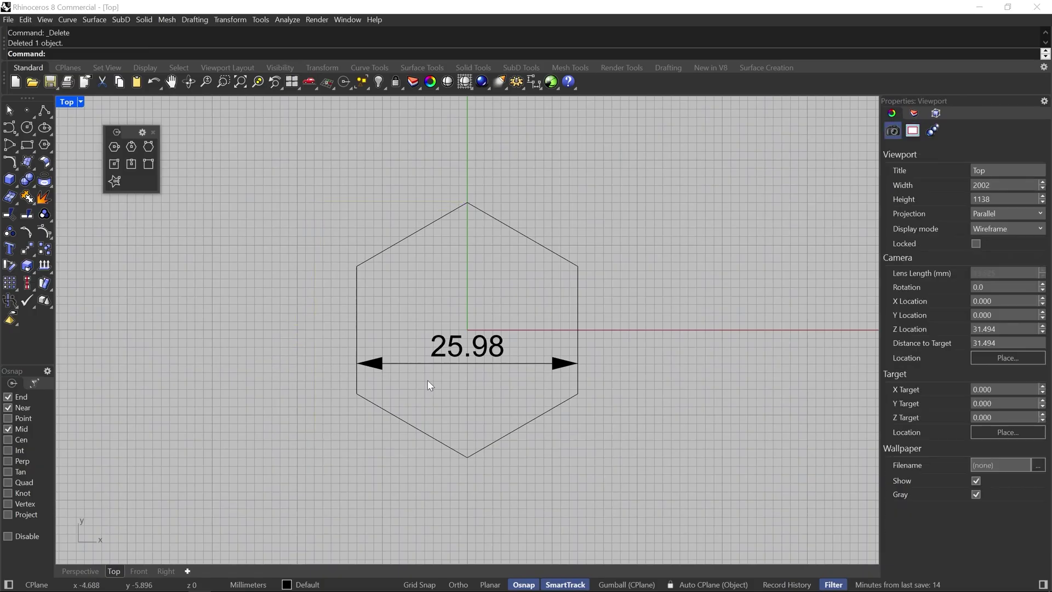
{"action": "left_click", "coordinate": [447, 323]}
{"action": "key", "text": "Delete"}
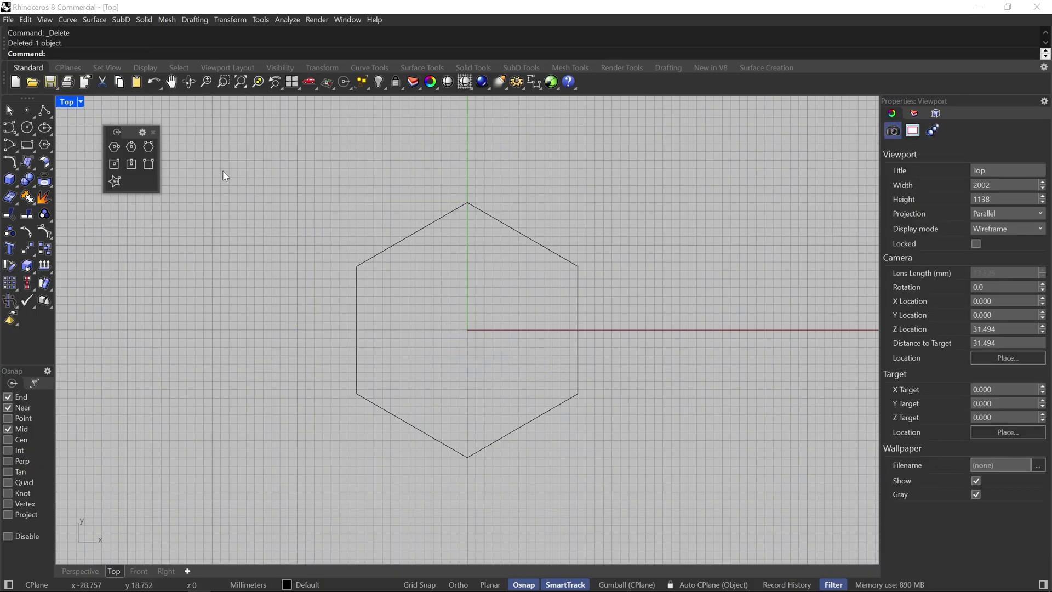
{"action": "left_click", "coordinate": [153, 133]}
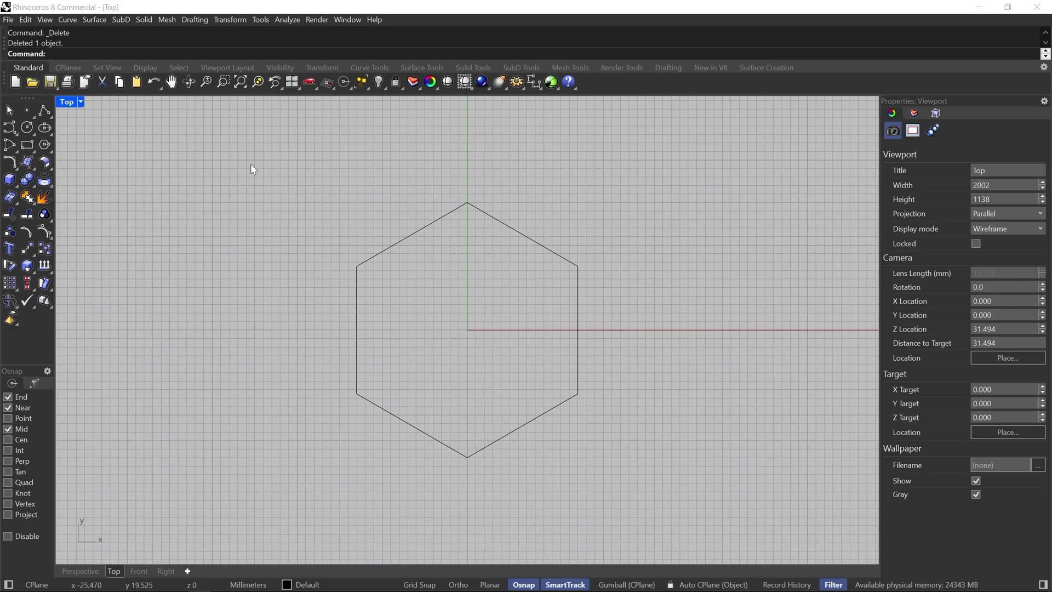
{"action": "left_click", "coordinate": [70, 21]}
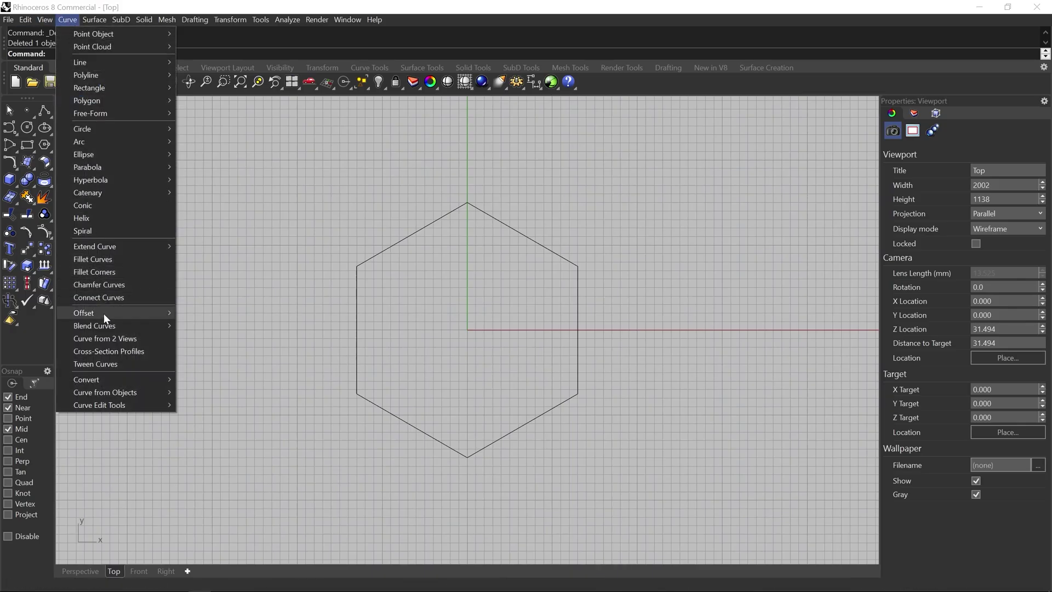
{"action": "mouse_move", "coordinate": [104, 319]}
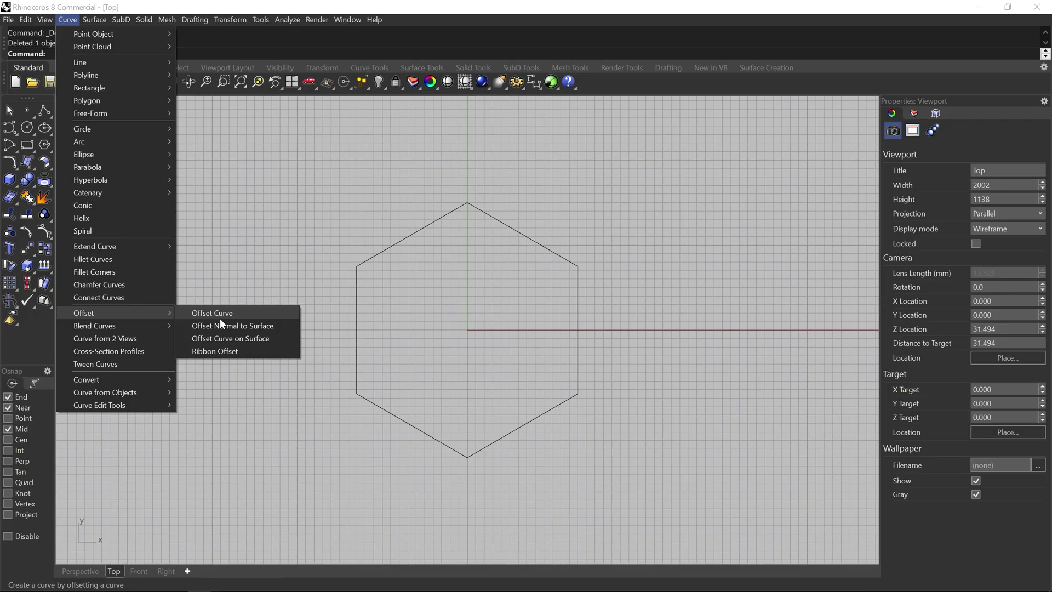
{"action": "left_click", "coordinate": [425, 11]}
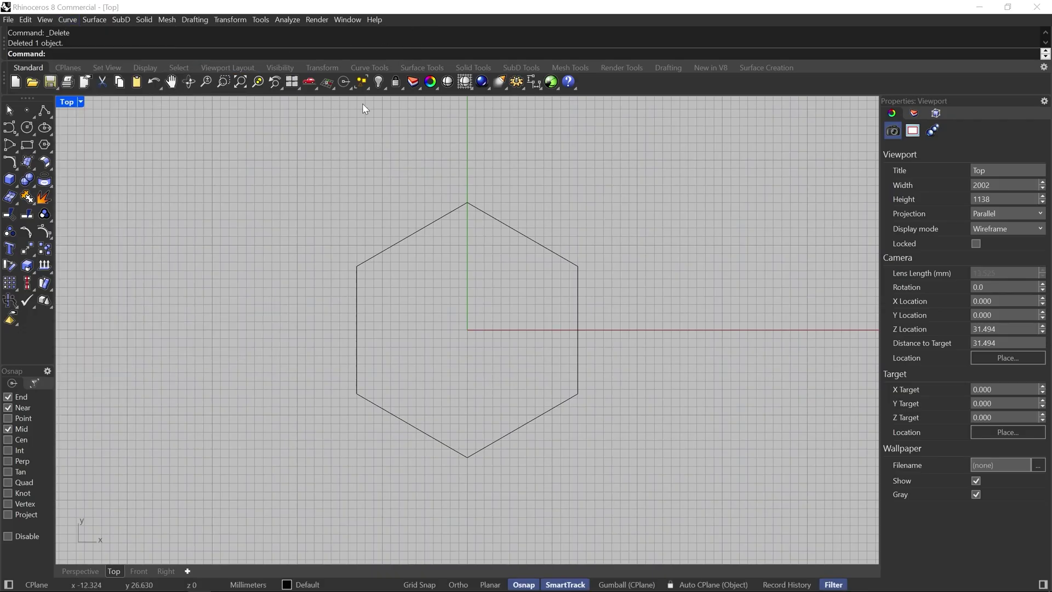
- Offset the hexagon inward by 2 mm
{"action": "left_click", "coordinate": [361, 67]}
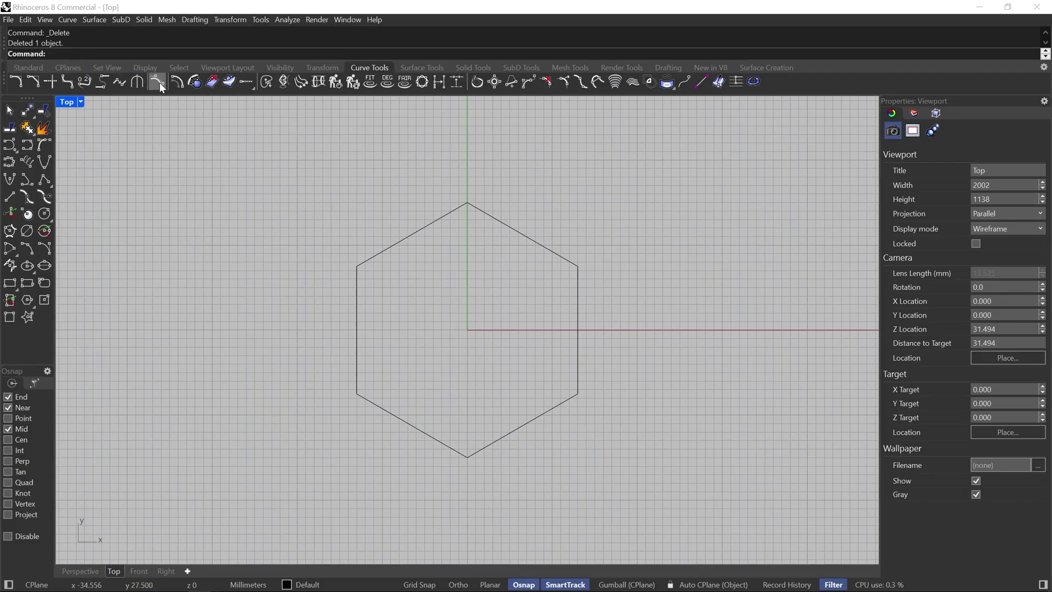
{"action": "left_click", "coordinate": [183, 89]}
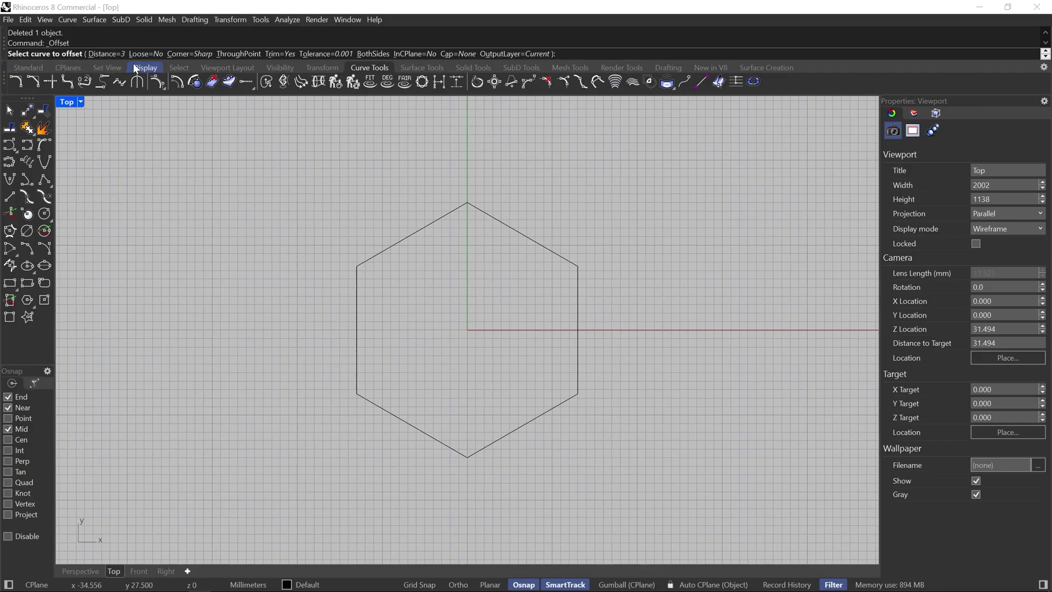
{"action": "left_click", "coordinate": [108, 54]}
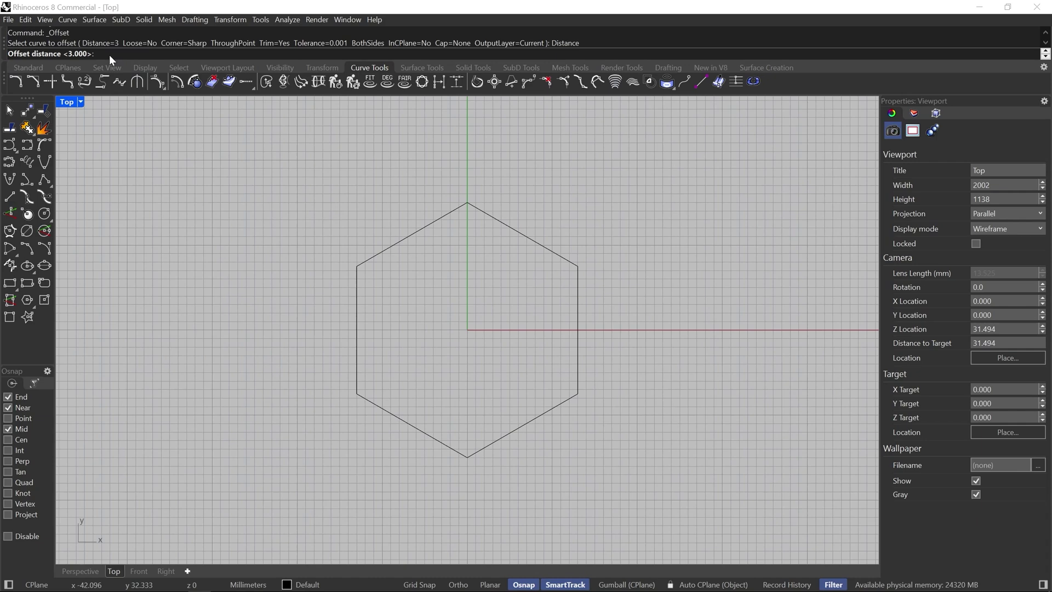
{"action": "type", "text": "2"}
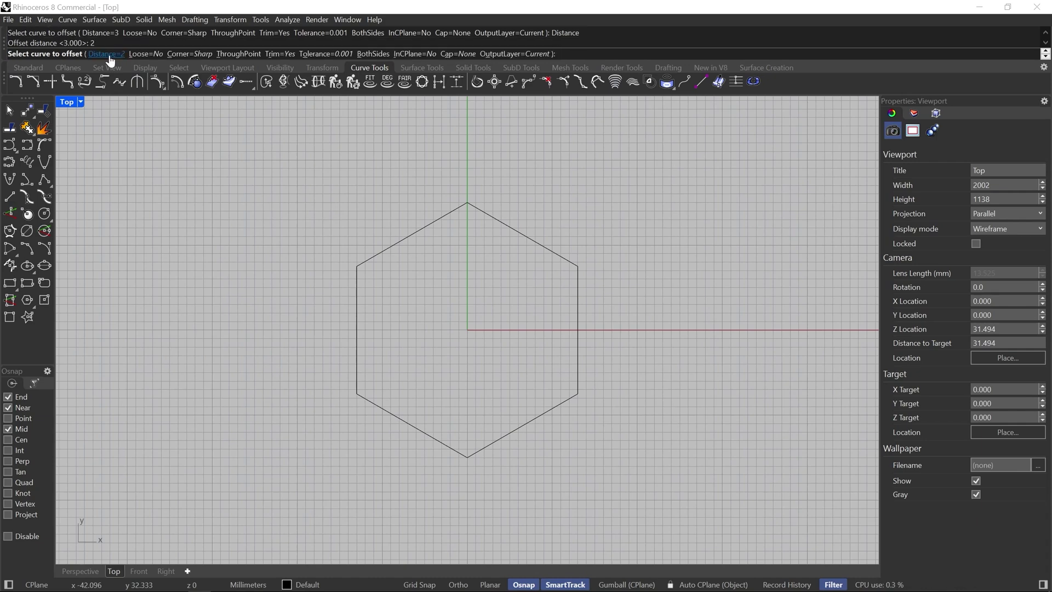
{"action": "left_click", "coordinate": [402, 240]}
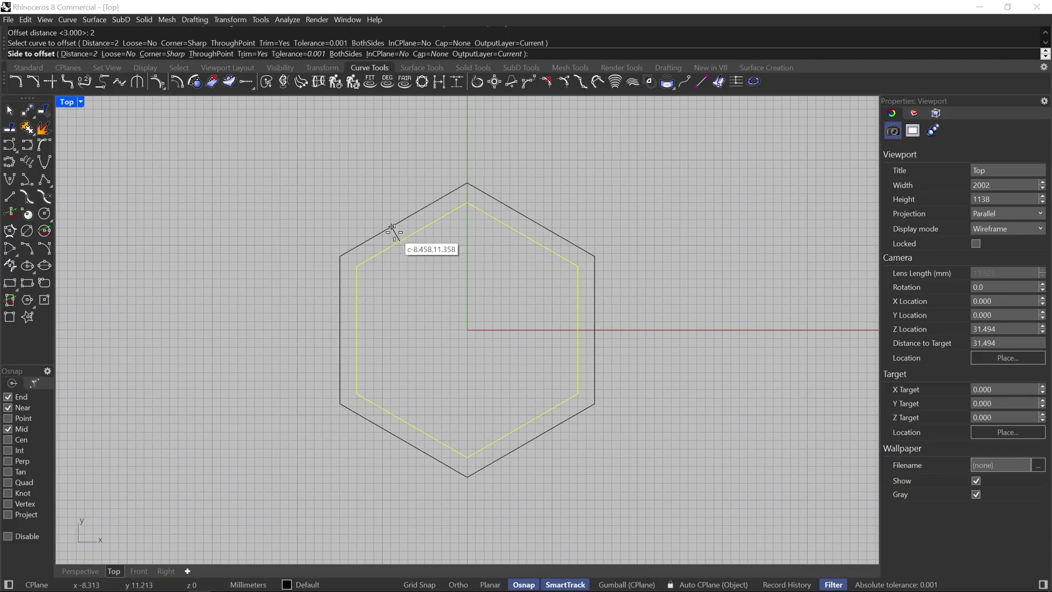
{"action": "left_click", "coordinate": [420, 272]}
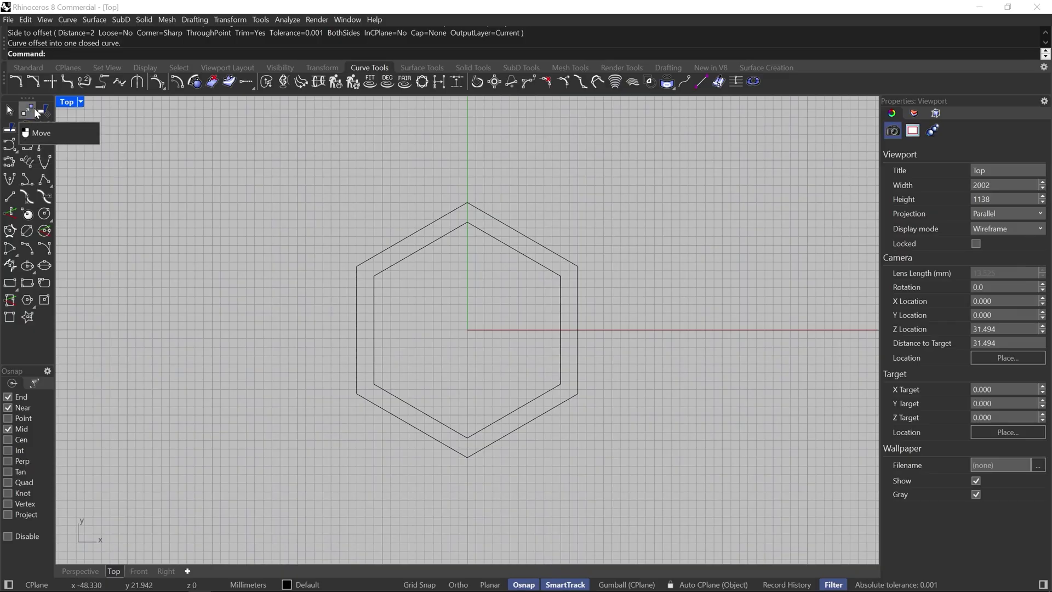
- Draw a vertical line from the origin up to the top corner of the inner hexagon
{"action": "left_click", "coordinate": [24, 68]}
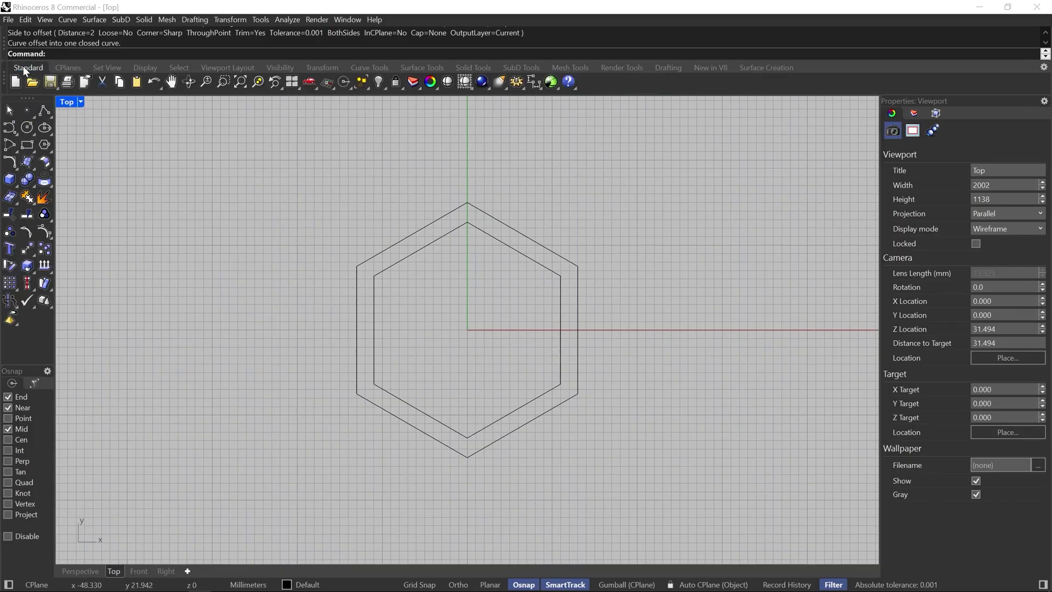
{"action": "left_click", "coordinate": [44, 112]}
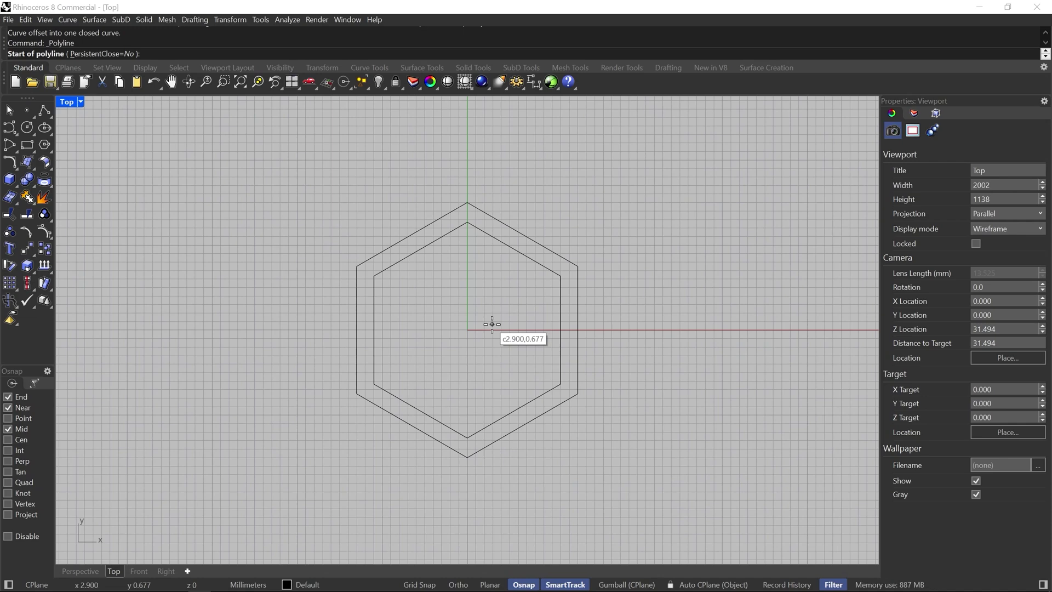
{"action": "left_click", "coordinate": [467, 329]}
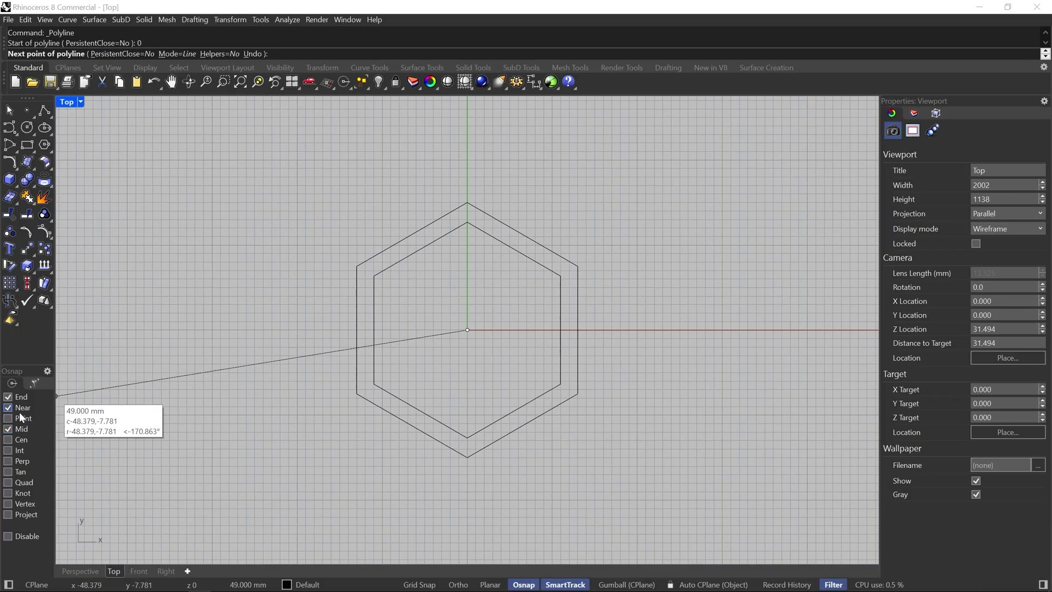
{"action": "left_click", "coordinate": [466, 223]}
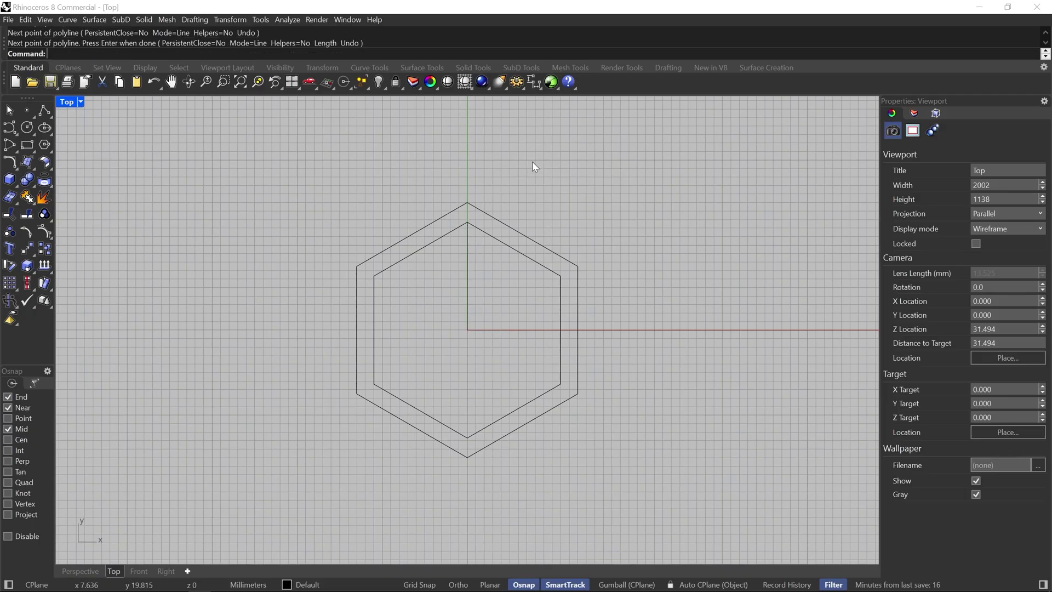
{"action": "left_click", "coordinate": [467, 330]}
{"action": "key", "text": "Return"}
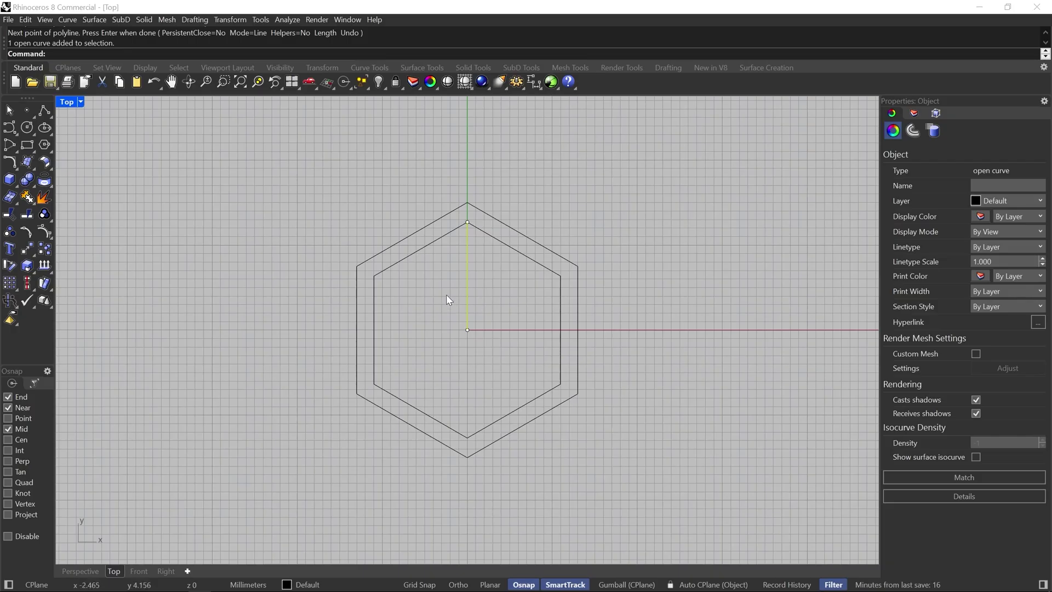
- Offset the vertical centre line by 1 mm to both its right and left sides
{"action": "right_click", "coordinate": [574, 35]}
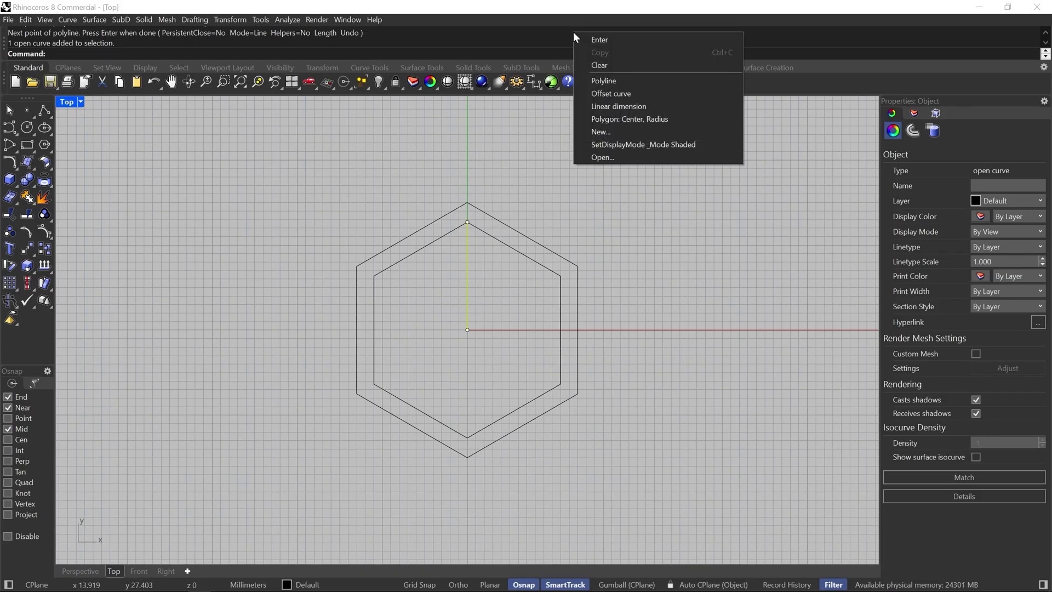
{"action": "left_click", "coordinate": [611, 93]}
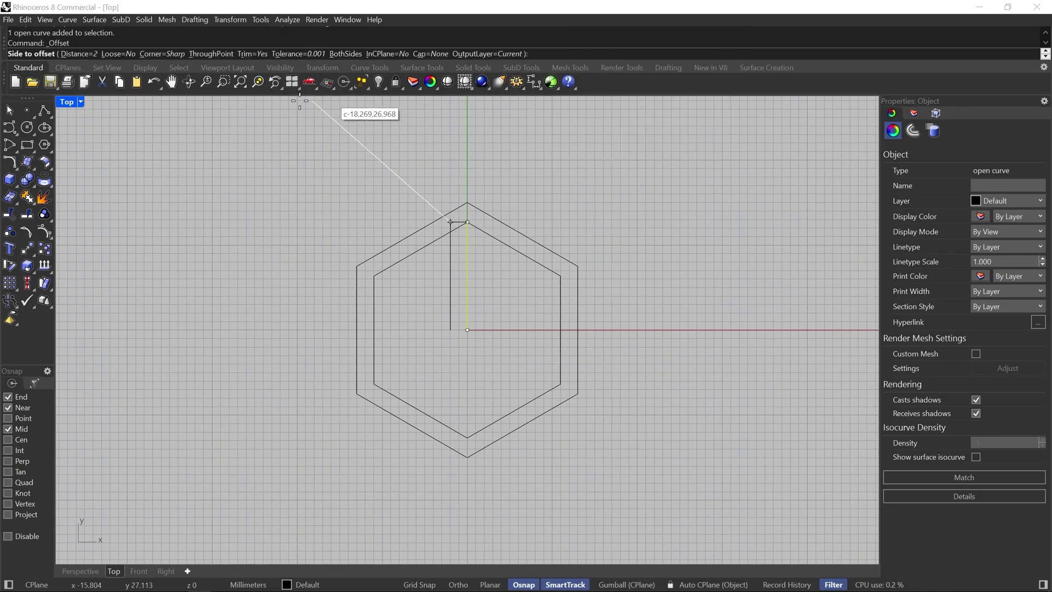
{"action": "type", "text": "d"}
{"action": "key", "text": "Return"}
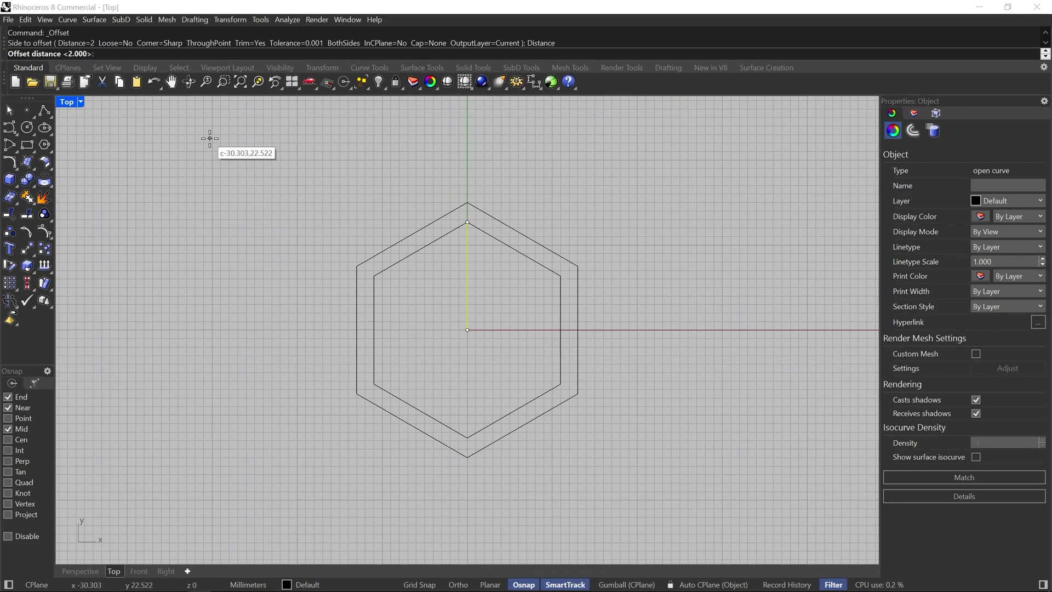
{"action": "type", "text": "1"}
{"action": "key", "text": "Return"}
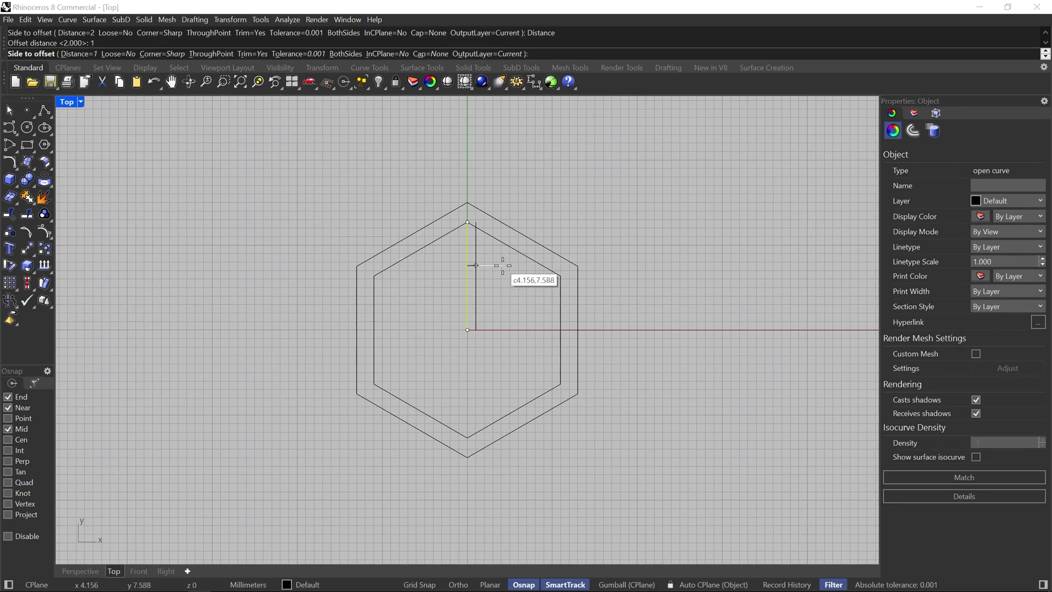
{"action": "left_click", "coordinate": [496, 267]}
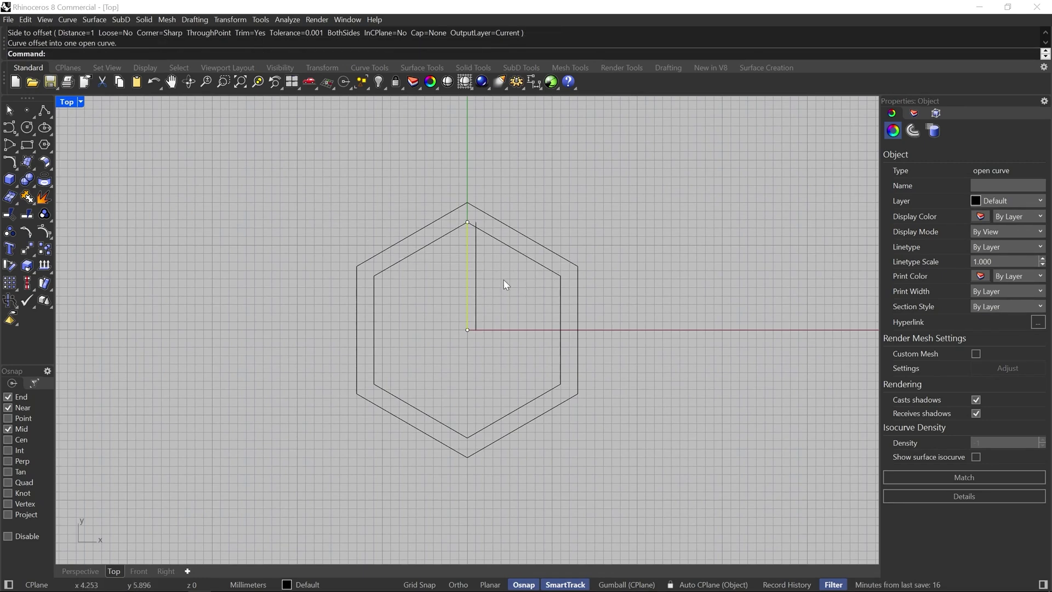
{"action": "key", "text": "Return"}
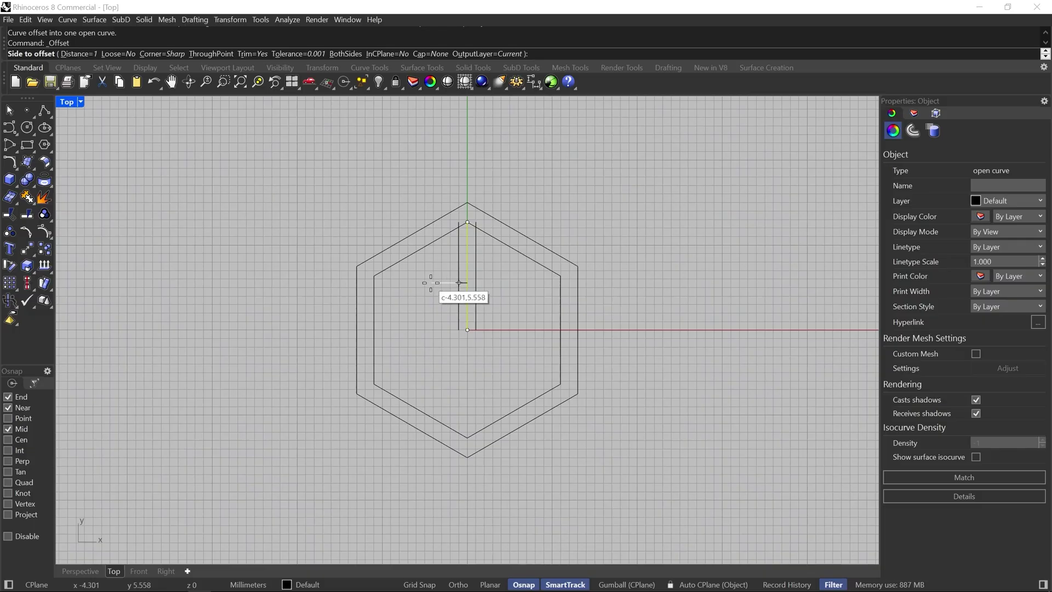
{"action": "left_click", "coordinate": [431, 283]}
{"action": "scroll", "coordinate": [473, 307], "scroll_direction": "up", "scroll_amount": 4}
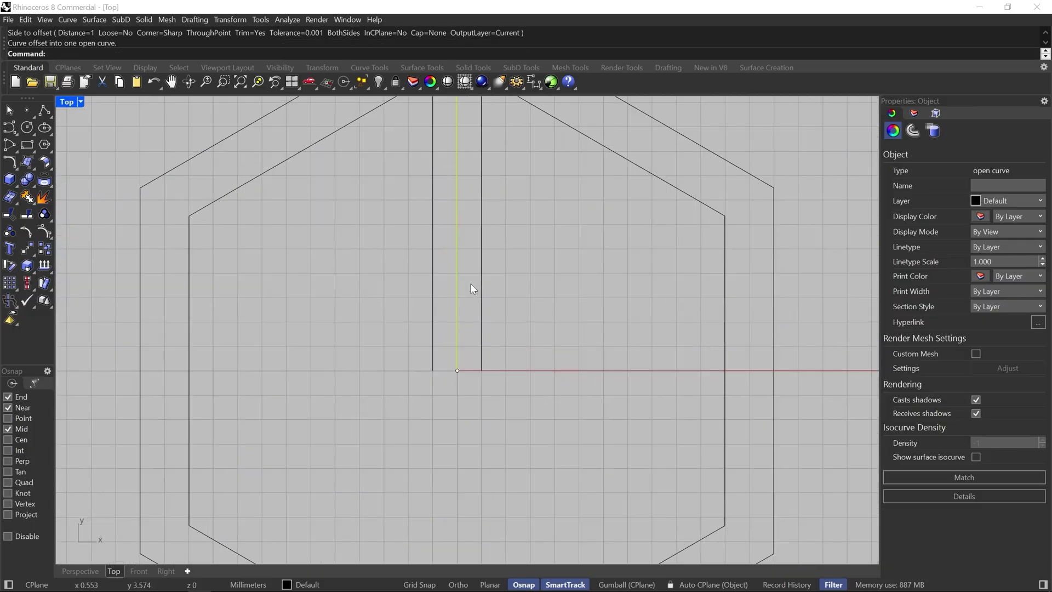
- Delete the vertical centre line between the two offset lines
{"action": "key", "text": "Escape"}
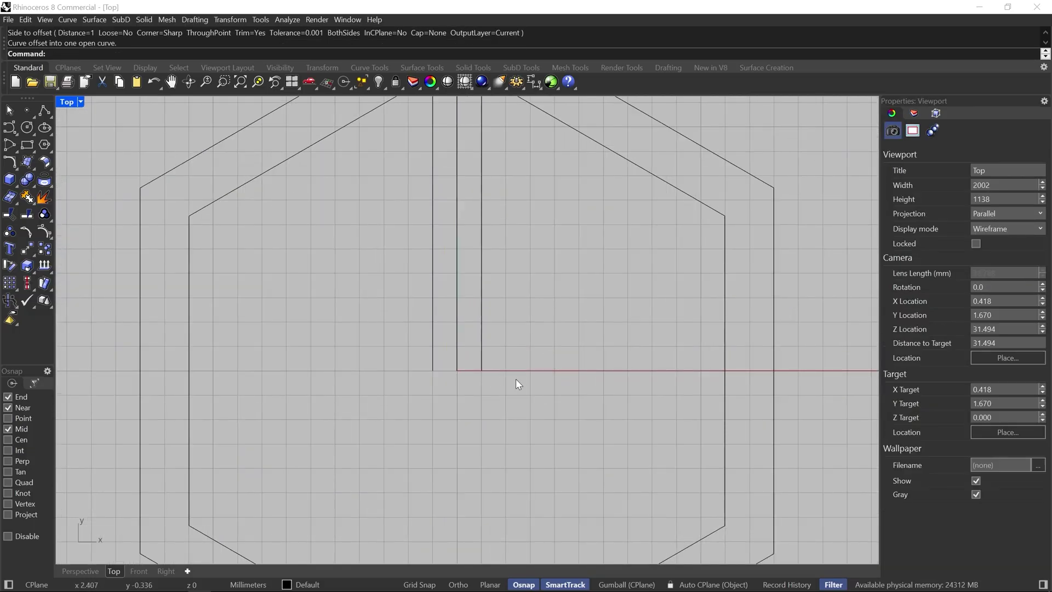
{"action": "left_click_drag", "start_coordinate": [445, 340], "coordinate": [445, 342]}
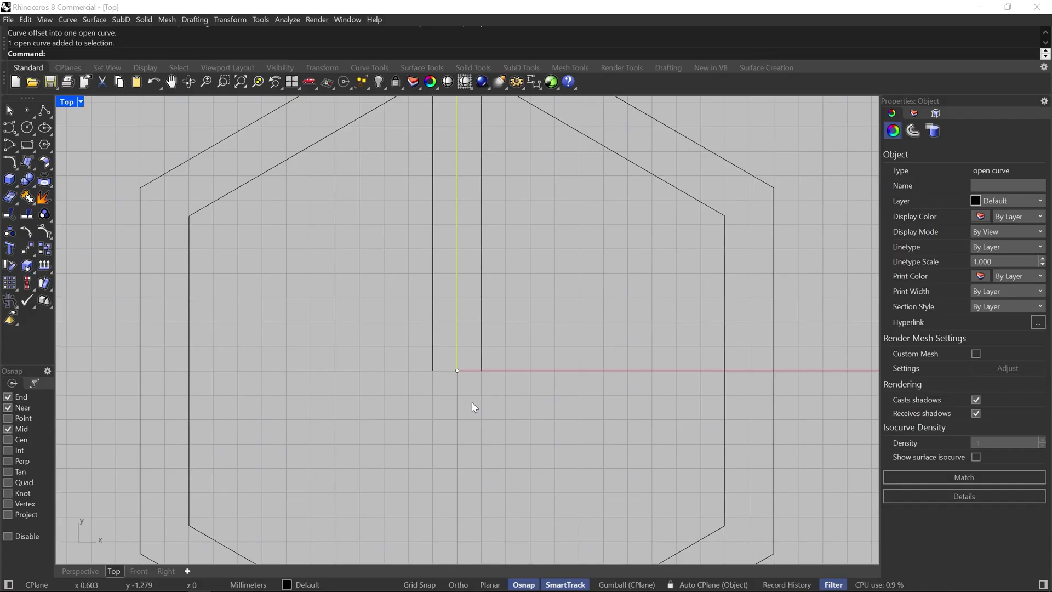
{"action": "key", "text": "Delete"}
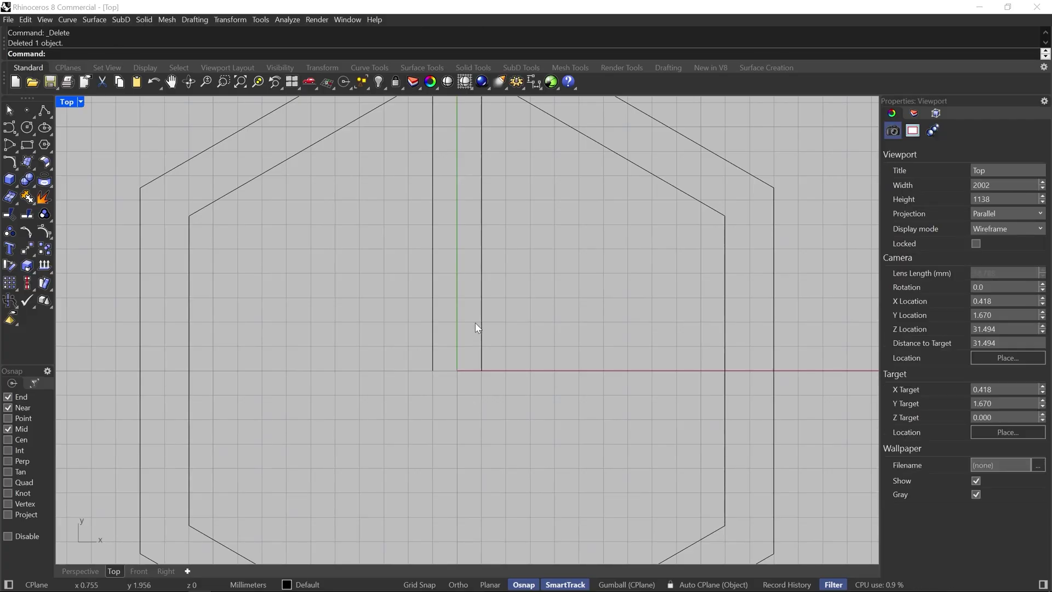
- Rotate copies of the two vertical lines about the origin, from the vertical axis to the outer hexagon's lower-left and lower-right corners
{"action": "scroll", "coordinate": [475, 318], "scroll_direction": "down", "scroll_amount": 4}
{"action": "left_click_drag", "start_coordinate": [505, 366], "coordinate": [453, 300]}
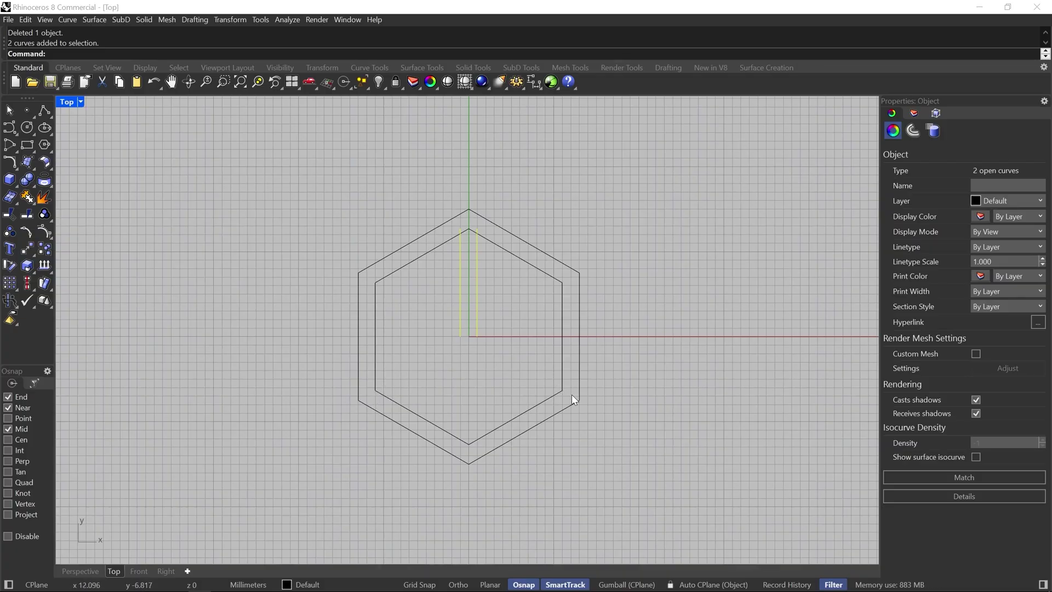
{"action": "left_click", "coordinate": [14, 268]}
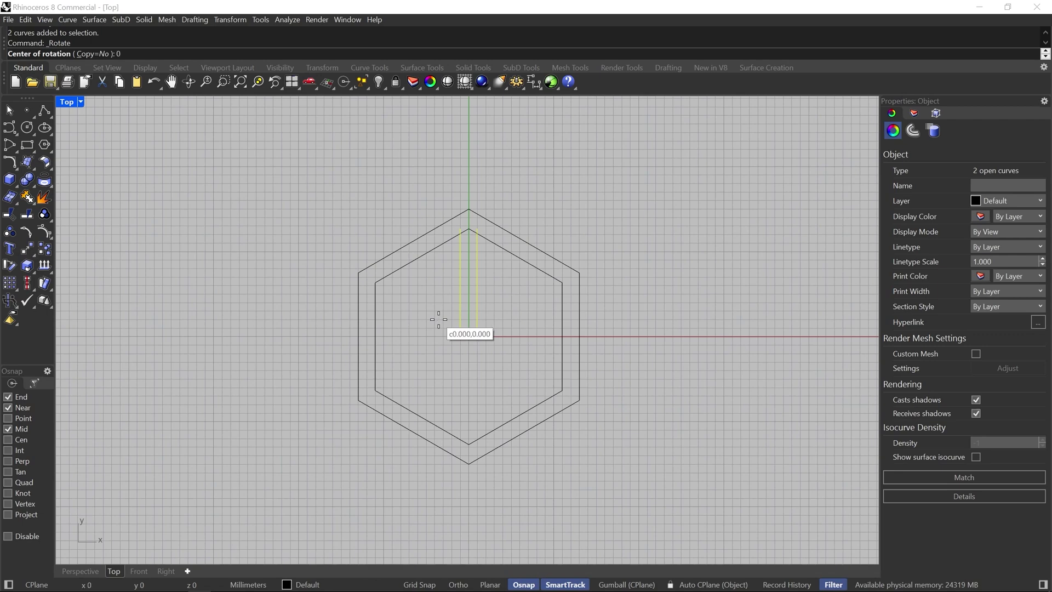
{"action": "type", "text": "0"}
{"action": "key", "text": "Return"}
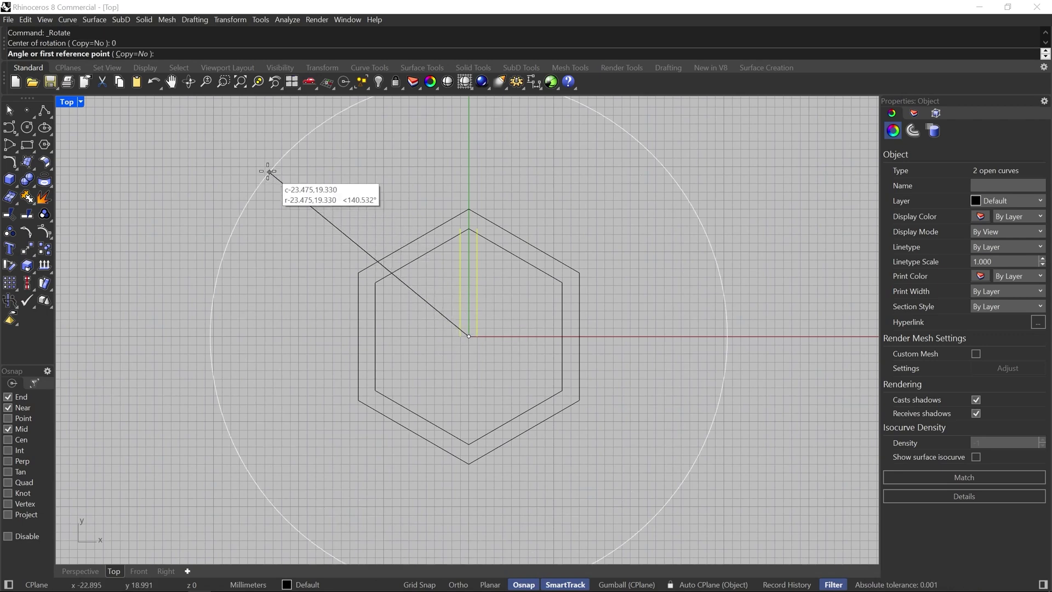
{"action": "left_click", "coordinate": [129, 54]}
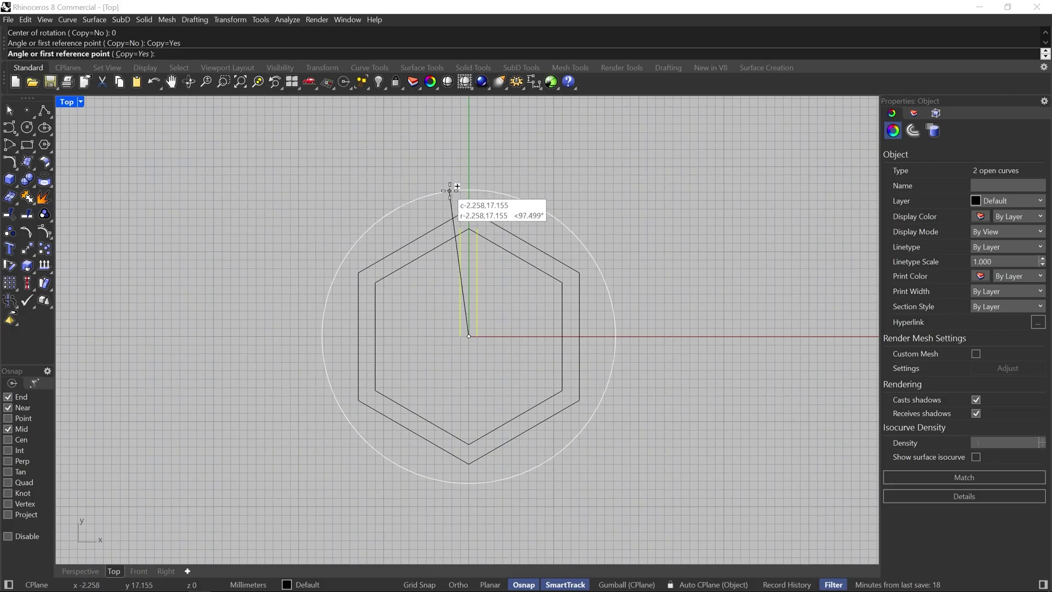
{"action": "key", "text": "F8"}
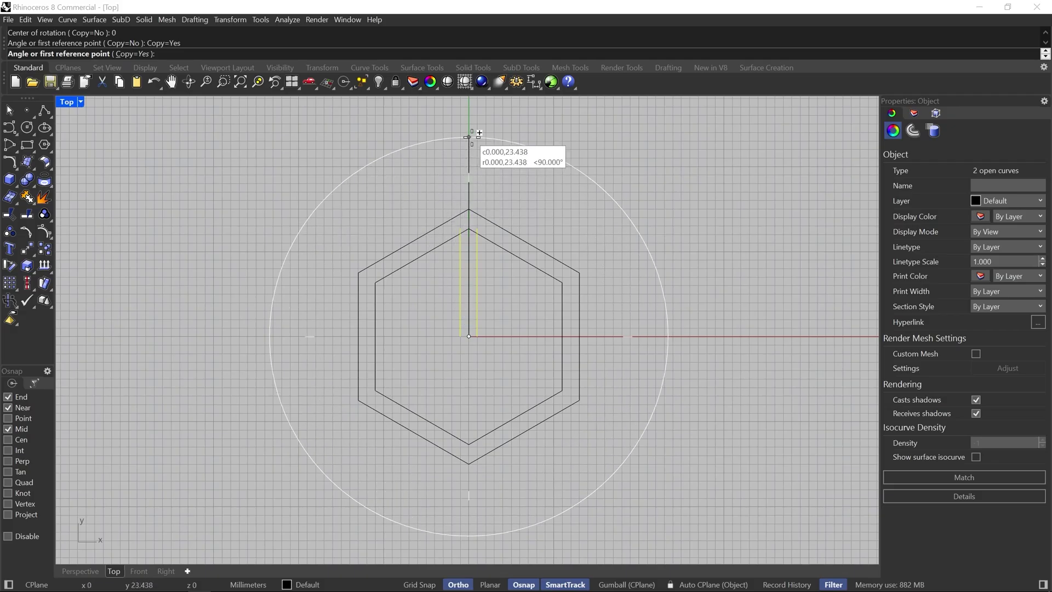
{"action": "left_click", "coordinate": [468, 141]}
{"action": "key", "text": "F8"}
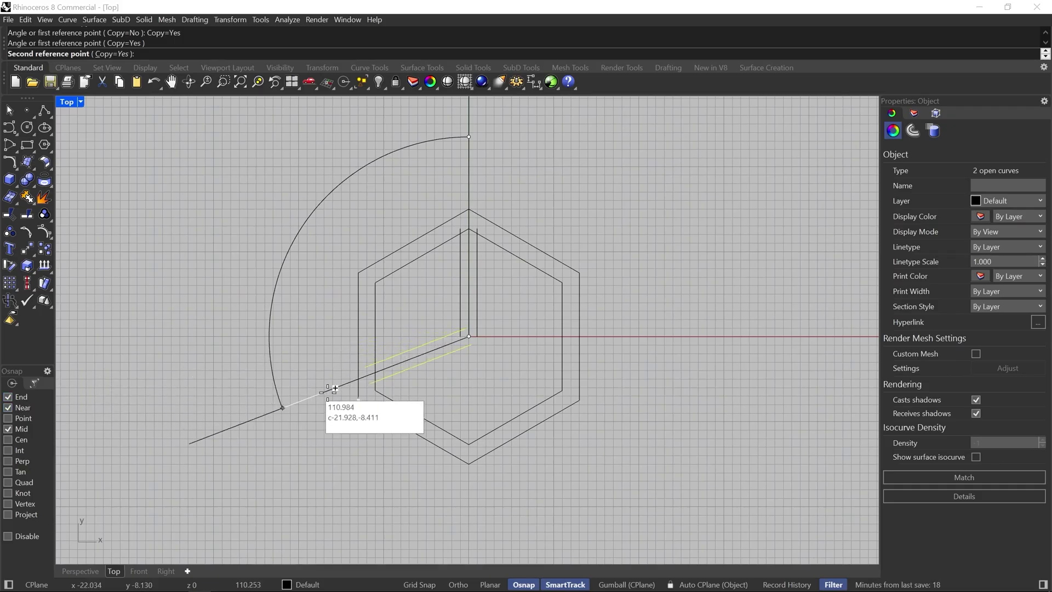
{"action": "left_click", "coordinate": [362, 396]}
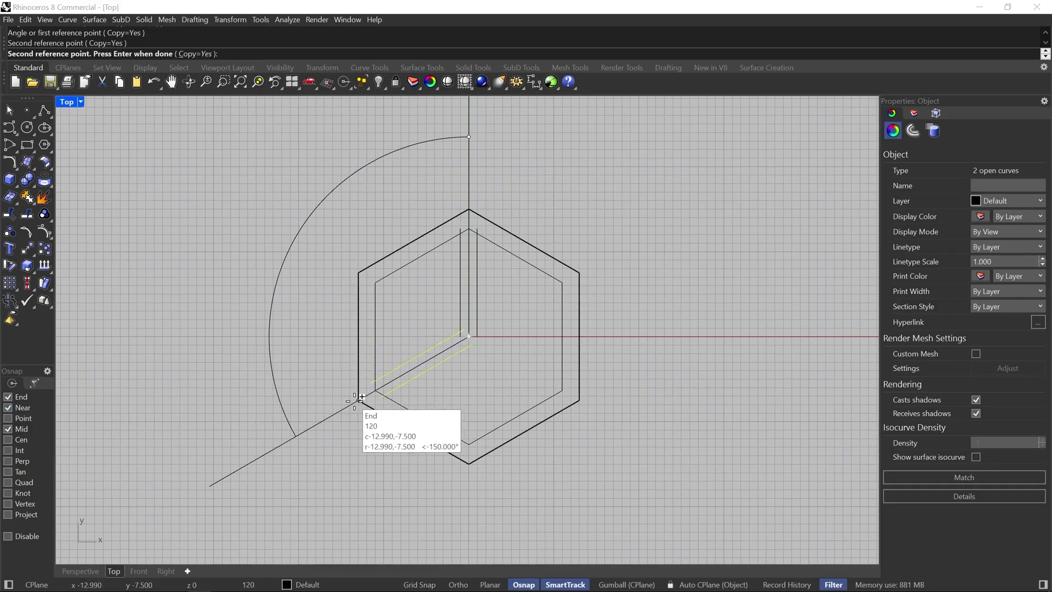
{"action": "left_click", "coordinate": [579, 398]}
{"action": "key", "text": "Return"}
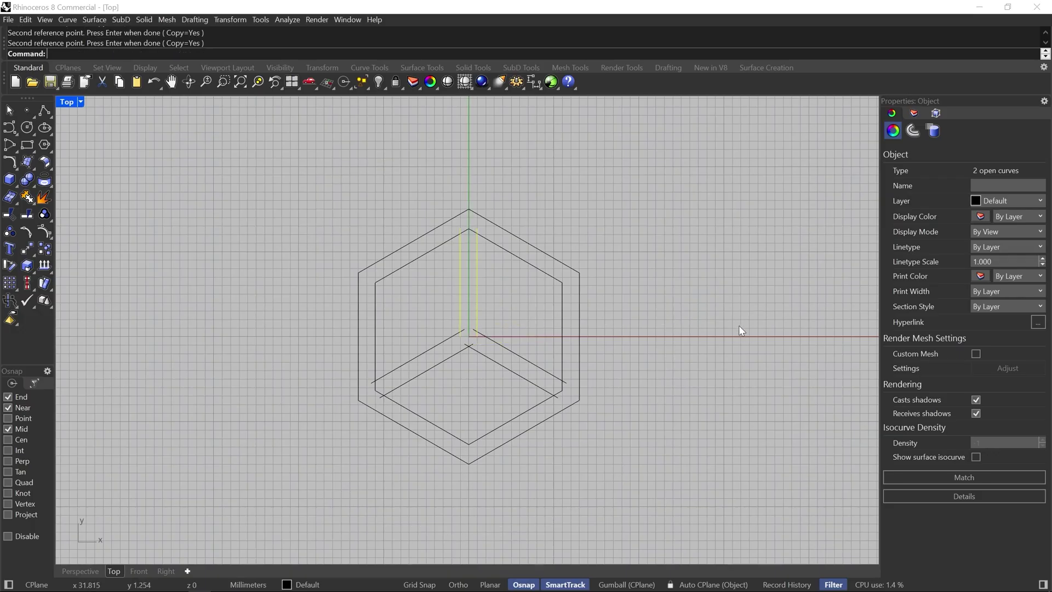
{"action": "key", "text": "Escape"}
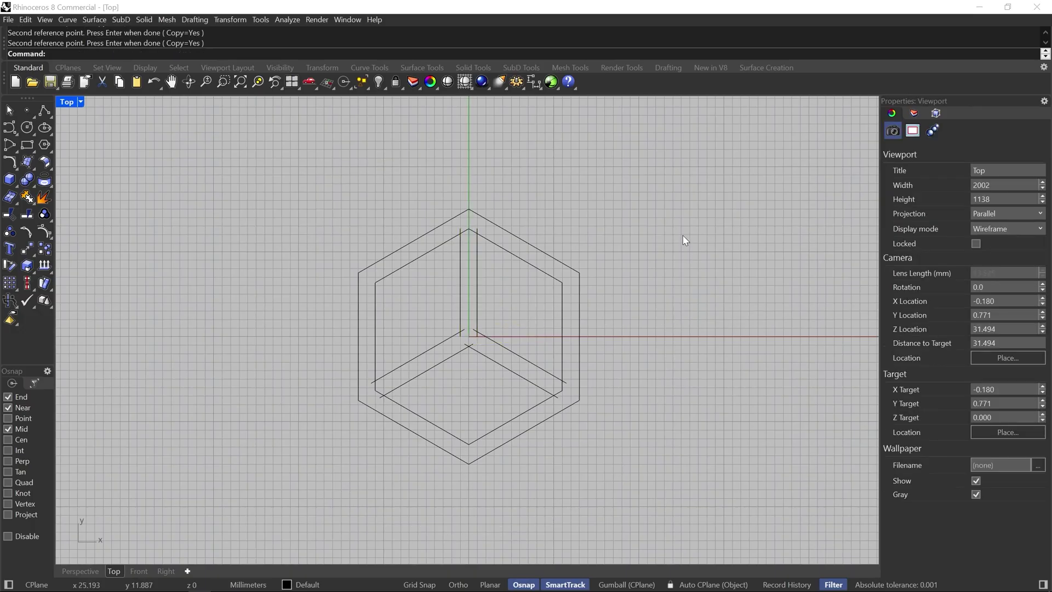
- Trim the inner hexagon's top peak between the two vertical lines and cut off both lines' protruding upper ends
{"action": "scroll", "coordinate": [465, 227], "scroll_direction": "up", "scroll_amount": 10}
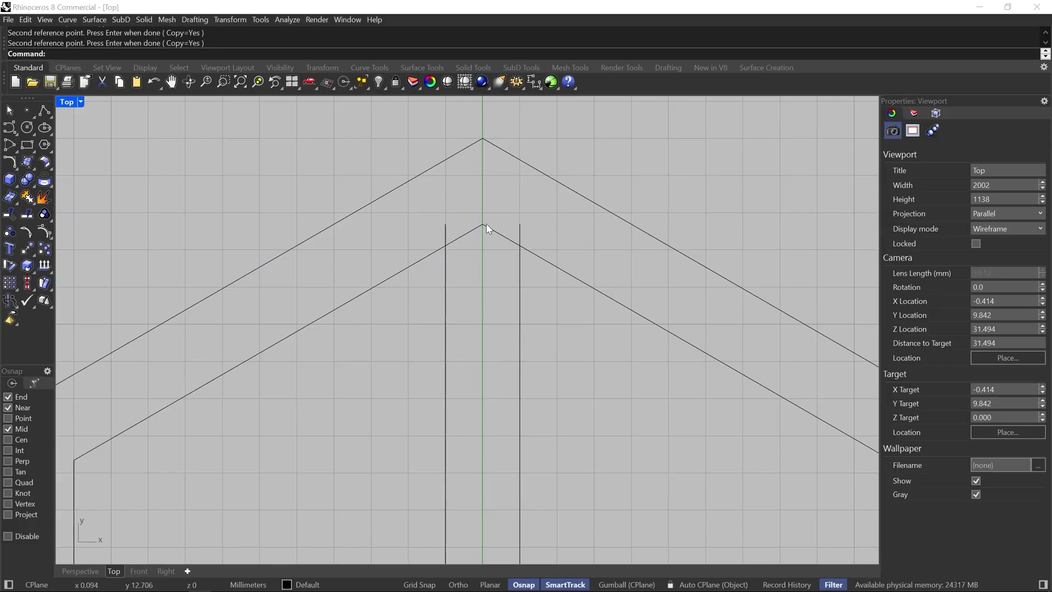
{"action": "scroll", "coordinate": [472, 206], "scroll_direction": "down", "scroll_amount": 5}
{"action": "scroll", "coordinate": [471, 206], "scroll_direction": "down", "scroll_amount": 5}
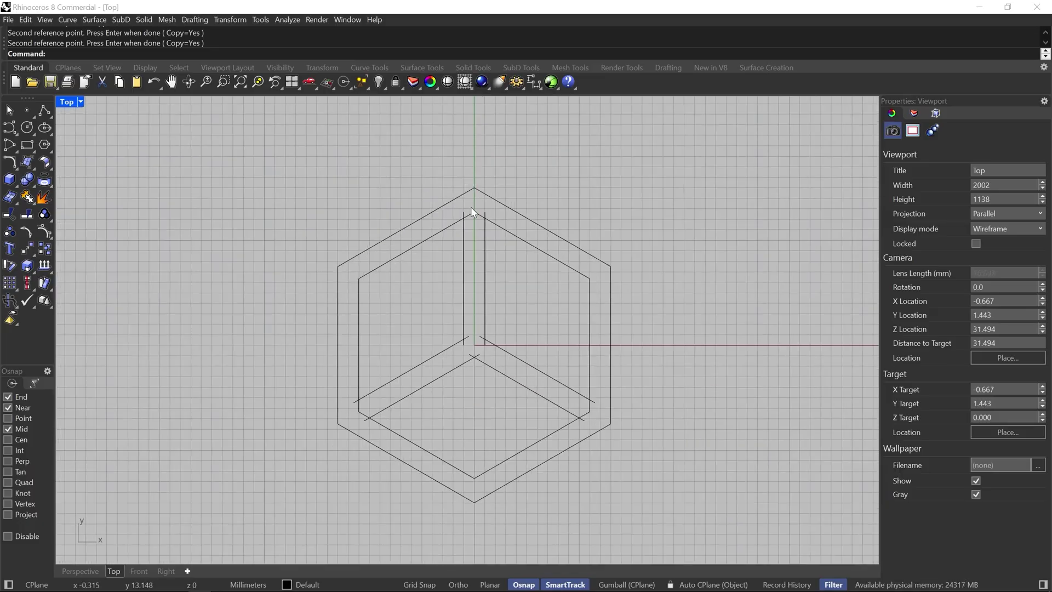
{"action": "left_click_drag", "start_coordinate": [306, 153], "coordinate": [630, 435]}
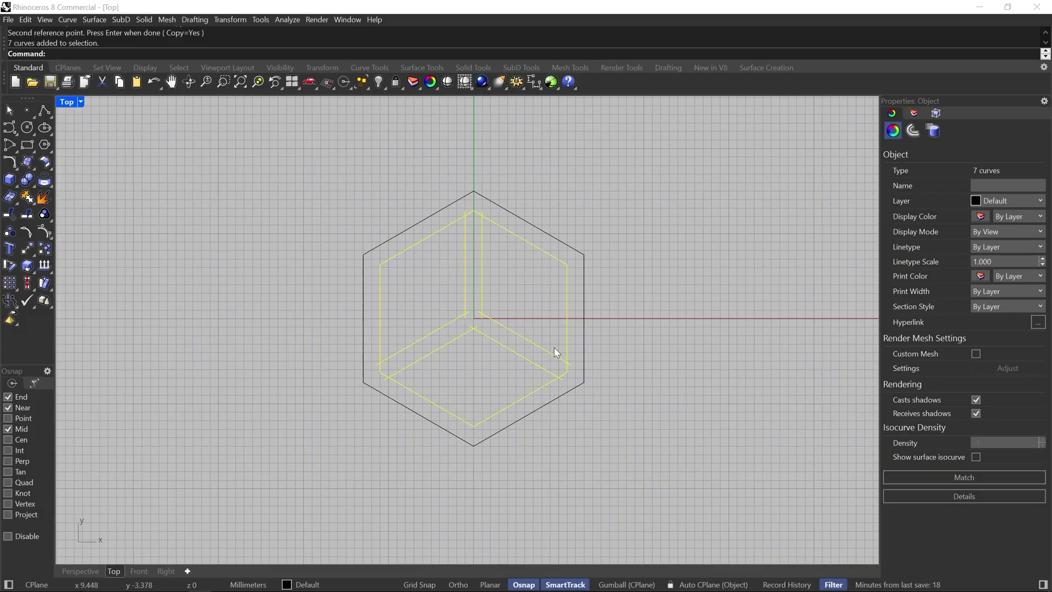
{"action": "scroll", "coordinate": [478, 205], "scroll_direction": "up", "scroll_amount": 6}
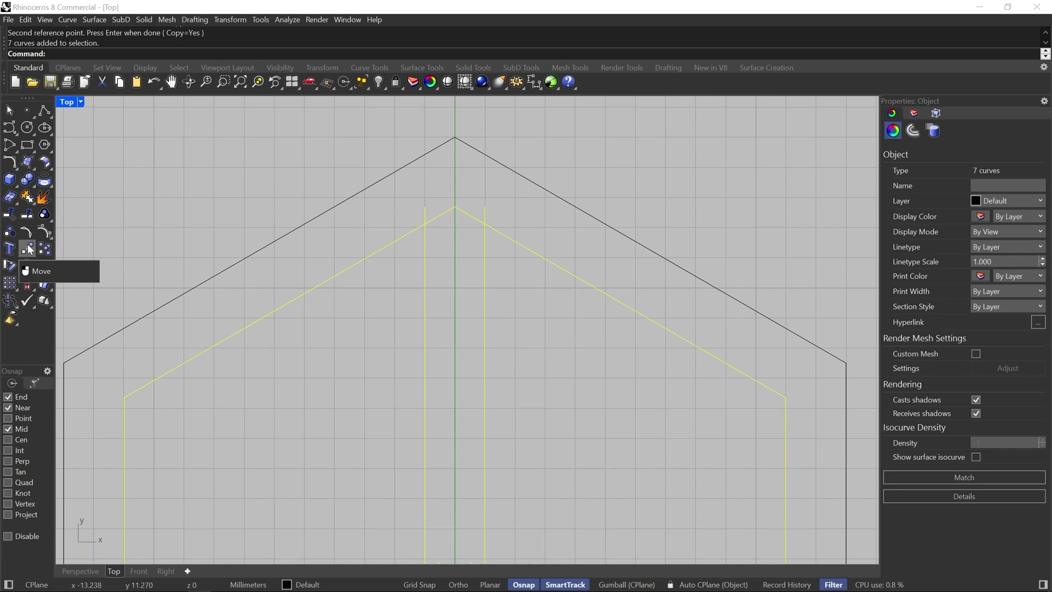
{"action": "left_click", "coordinate": [12, 215]}
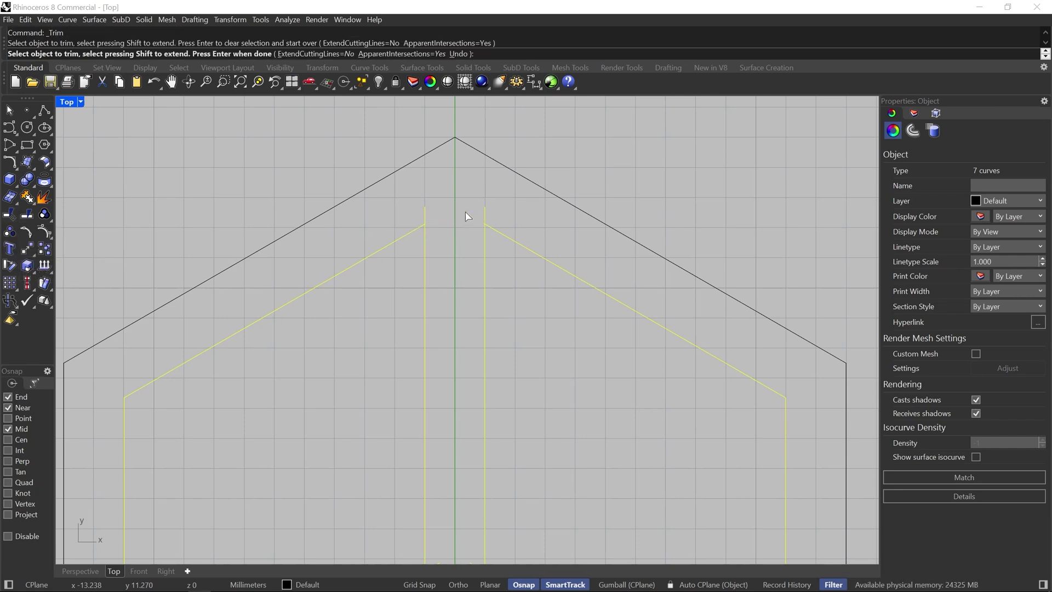
{"action": "left_click", "coordinate": [426, 216]}
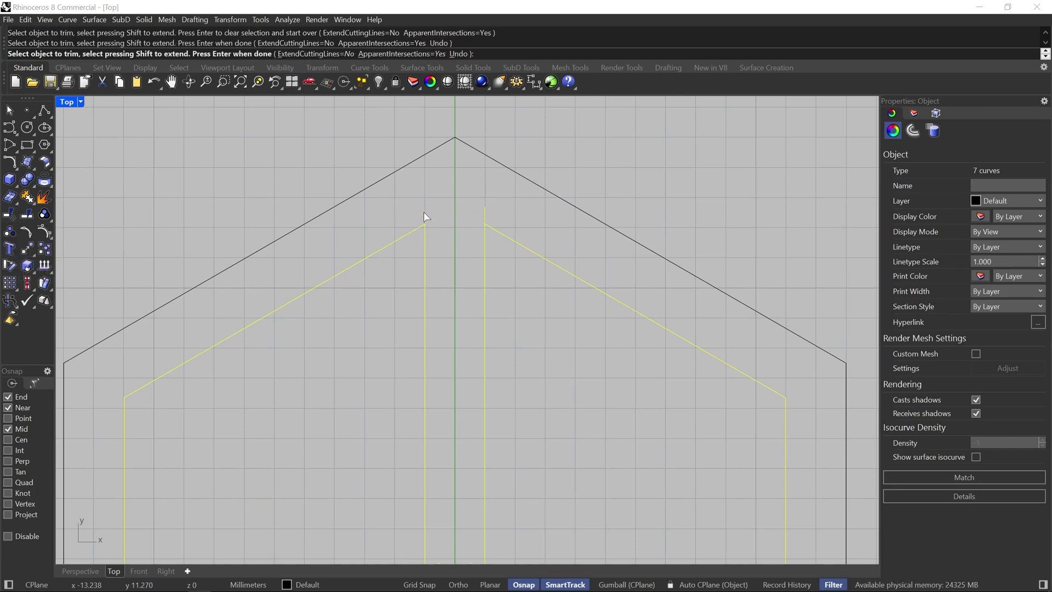
{"action": "left_click", "coordinate": [484, 217]}
- Trim the overlapping ends of the vertical and rotated lines around the origin to form clean inner corners
{"action": "scroll", "coordinate": [460, 195], "scroll_direction": "down", "scroll_amount": 4}
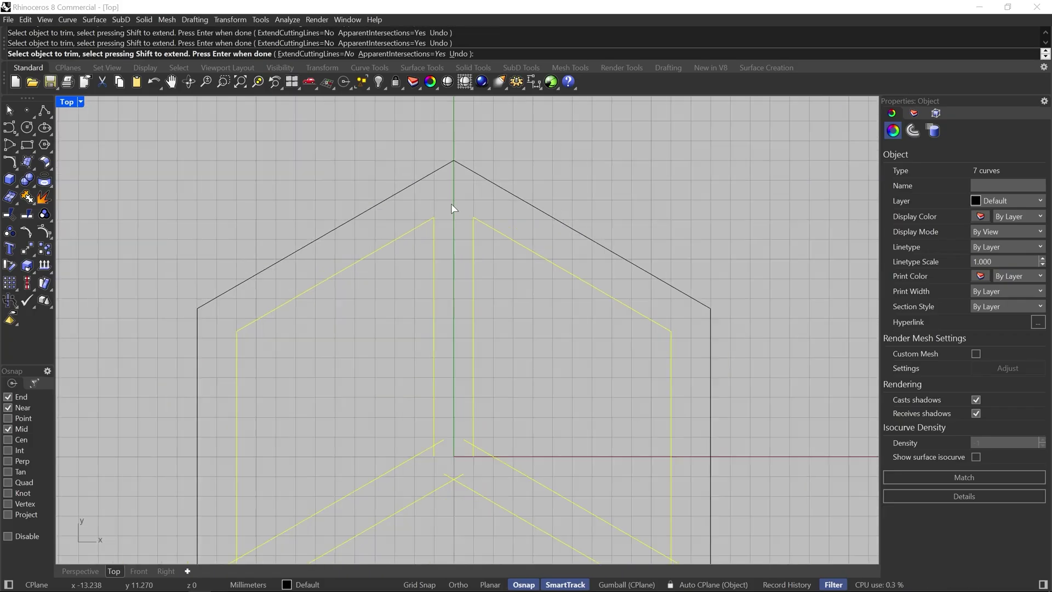
{"action": "scroll", "coordinate": [438, 351], "scroll_direction": "up", "scroll_amount": 10}
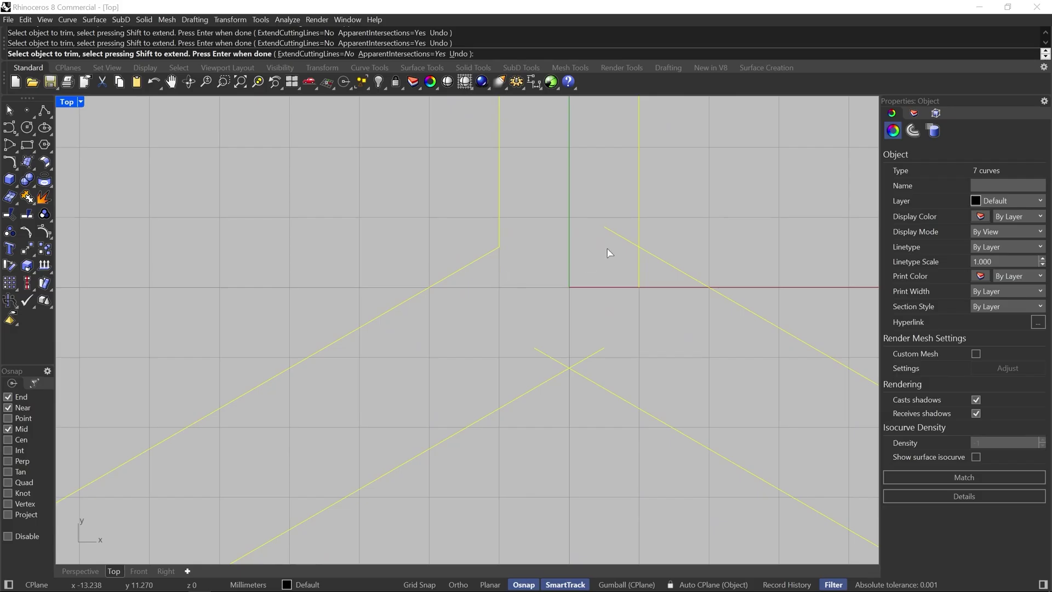
{"action": "left_click", "coordinate": [615, 234]}
{"action": "left_click_drag", "start_coordinate": [620, 324], "coordinate": [512, 357]}
{"action": "scroll", "coordinate": [543, 264], "scroll_direction": "down", "scroll_amount": 8}
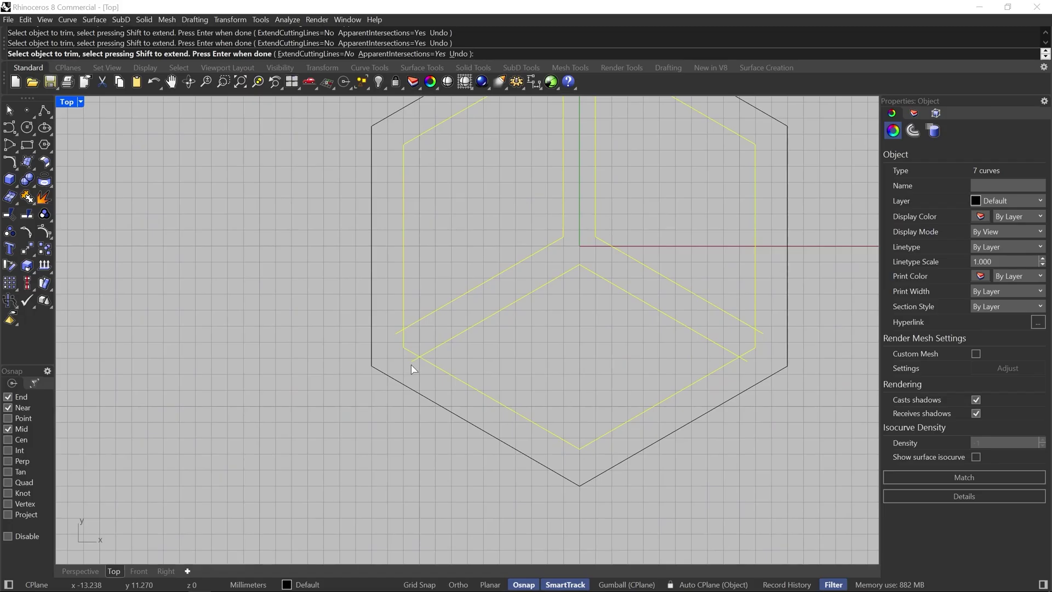
- Trim the inner hexagon's lower-left corner between the two rotated lines and remove those lines' protruding ends
{"action": "scroll", "coordinate": [412, 367], "scroll_direction": "up", "scroll_amount": 7}
{"action": "left_click_drag", "start_coordinate": [418, 293], "coordinate": [366, 326]}
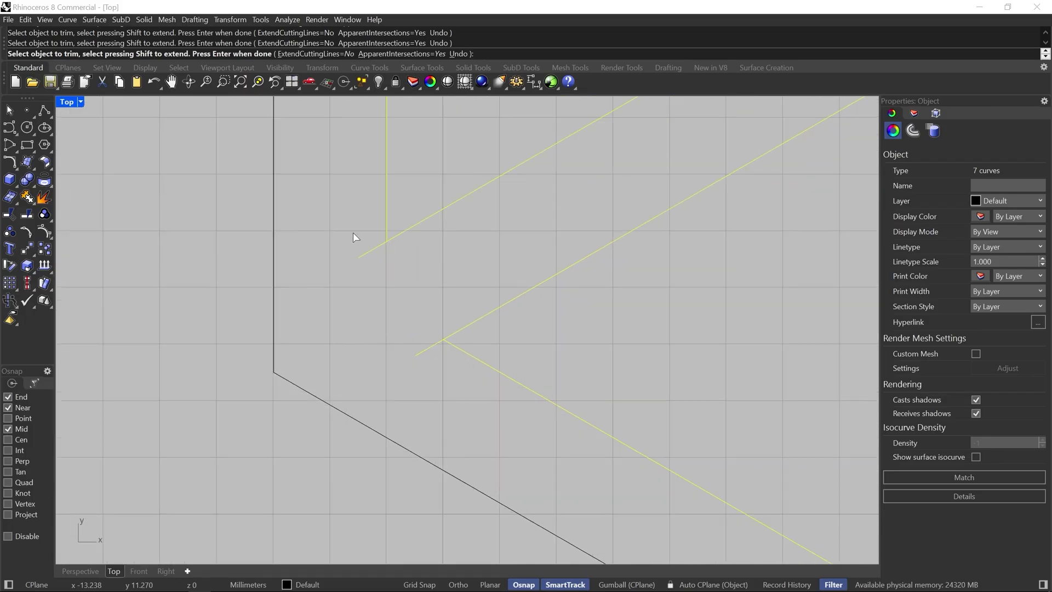
{"action": "left_click_drag", "start_coordinate": [379, 275], "coordinate": [354, 235]}
{"action": "left_click_drag", "start_coordinate": [414, 351], "coordinate": [404, 341]}
{"action": "scroll", "coordinate": [383, 348], "scroll_direction": "down", "scroll_amount": 8}
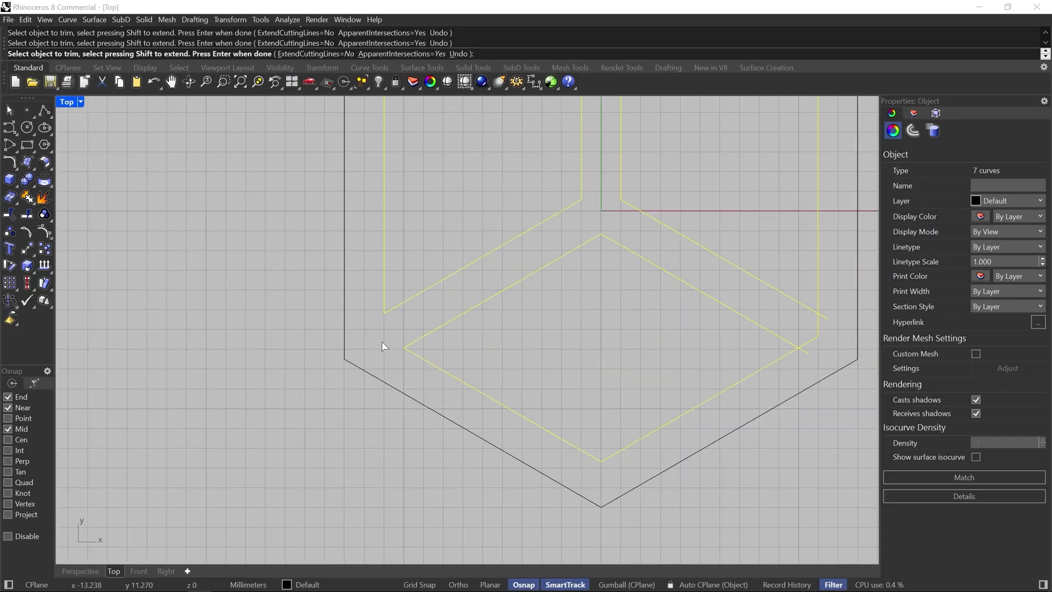
- Trim the inner hexagon's lower-right corner and the protruding line ends there, finish trimming and clear the selection
{"action": "scroll", "coordinate": [477, 395], "scroll_direction": "up", "scroll_amount": 6}
{"action": "scroll", "coordinate": [466, 365], "scroll_direction": "up", "scroll_amount": 2}
{"action": "scroll", "coordinate": [461, 364], "scroll_direction": "down", "scroll_amount": 4}
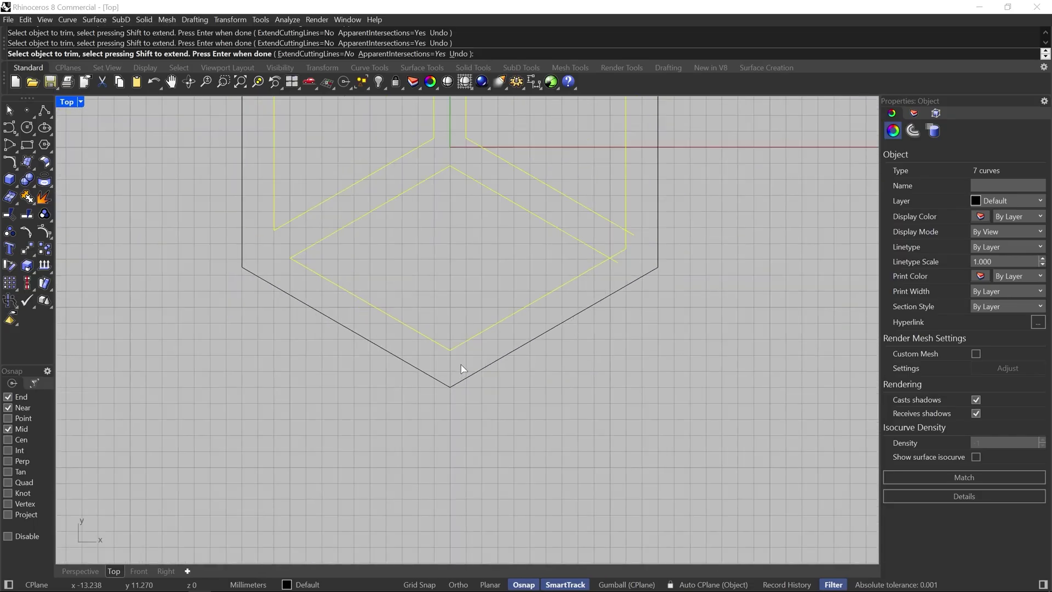
{"action": "scroll", "coordinate": [622, 233], "scroll_direction": "up", "scroll_amount": 3}
{"action": "scroll", "coordinate": [656, 273], "scroll_direction": "up", "scroll_amount": 3}
{"action": "left_click_drag", "start_coordinate": [663, 268], "coordinate": [601, 287]}
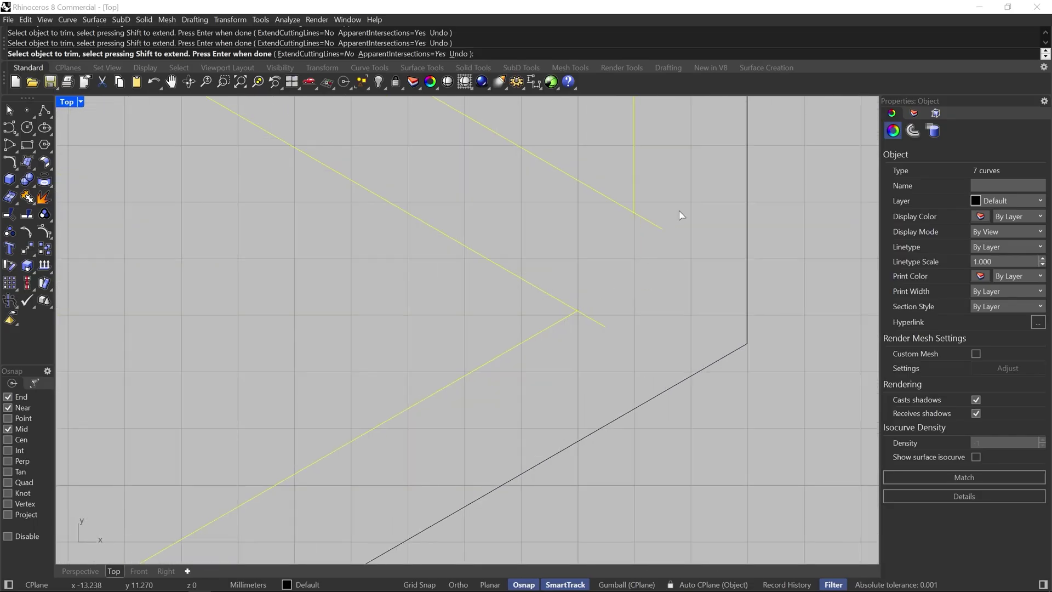
{"action": "left_click_drag", "start_coordinate": [682, 208], "coordinate": [640, 249]}
{"action": "left_click_drag", "start_coordinate": [596, 339], "coordinate": [620, 350]}
{"action": "scroll", "coordinate": [623, 356], "scroll_direction": "down", "scroll_amount": 8}
{"action": "scroll", "coordinate": [554, 140], "scroll_direction": "up", "scroll_amount": 3}
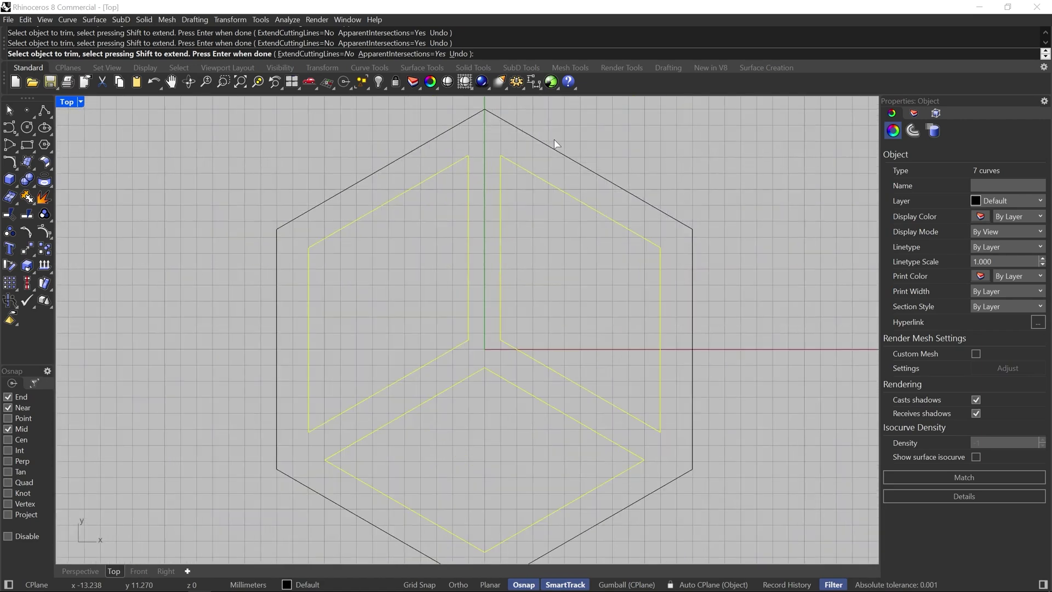
{"action": "left_click", "coordinate": [9, 109]}
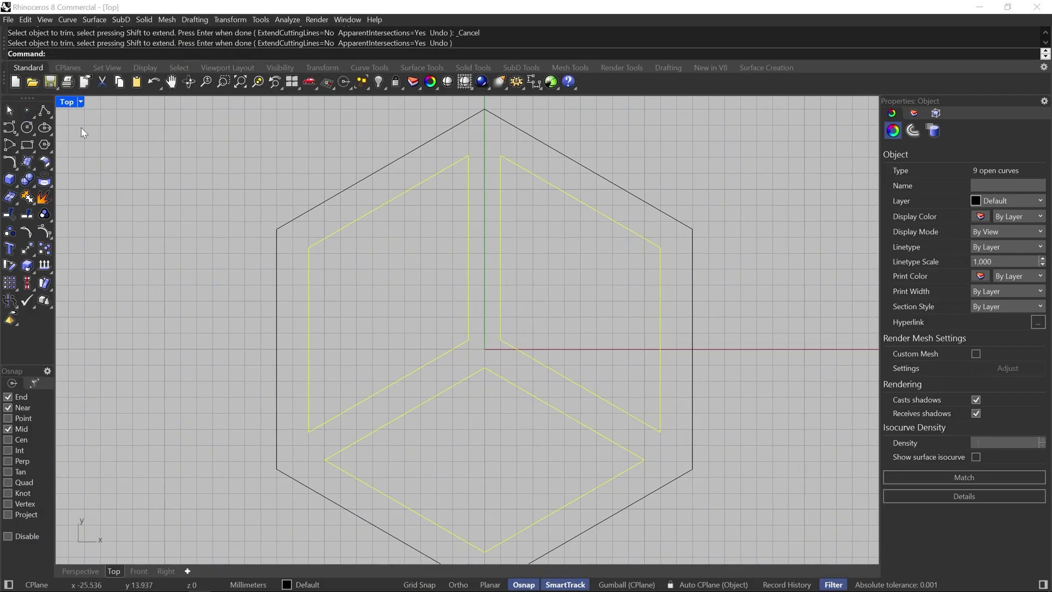
{"action": "left_click", "coordinate": [740, 260]}
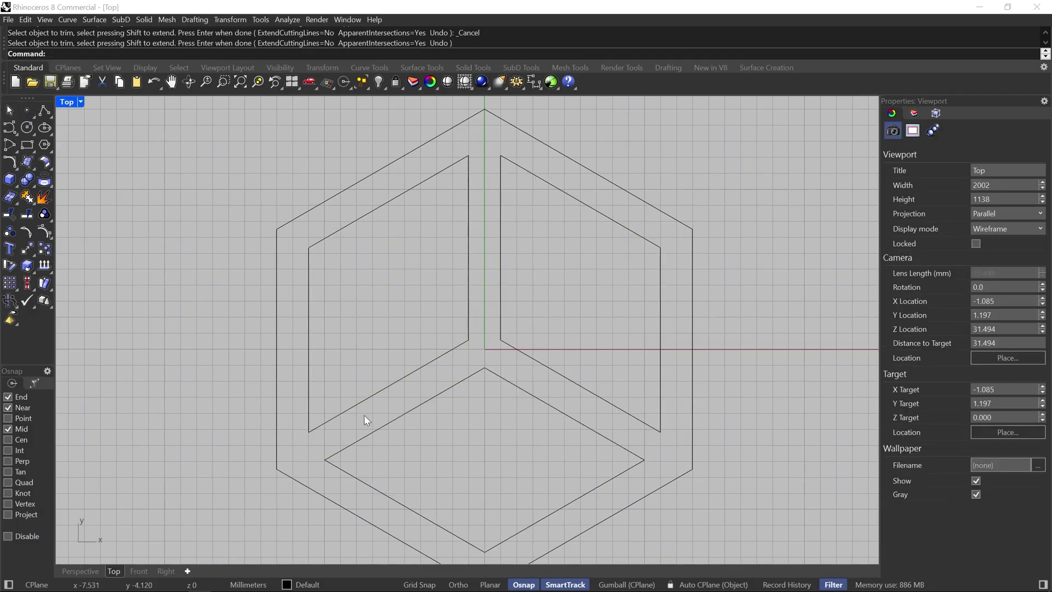
- Join the nine open inner curves into three closed curves and clear the selection
{"action": "left_click_drag", "start_coordinate": [363, 415], "coordinate": [291, 382]}
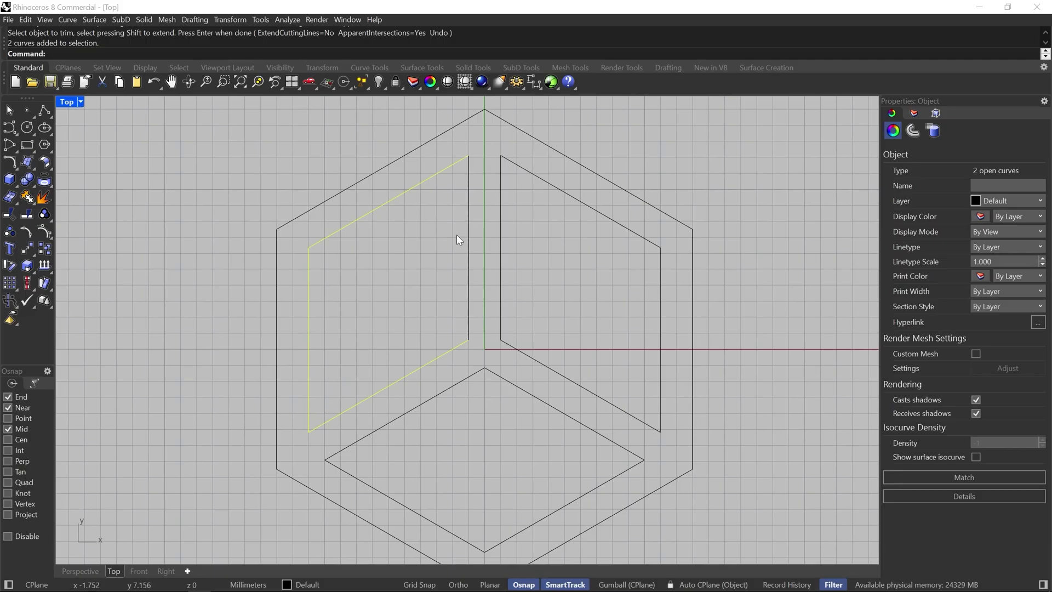
{"action": "left_click_drag", "start_coordinate": [264, 123], "coordinate": [785, 558]}
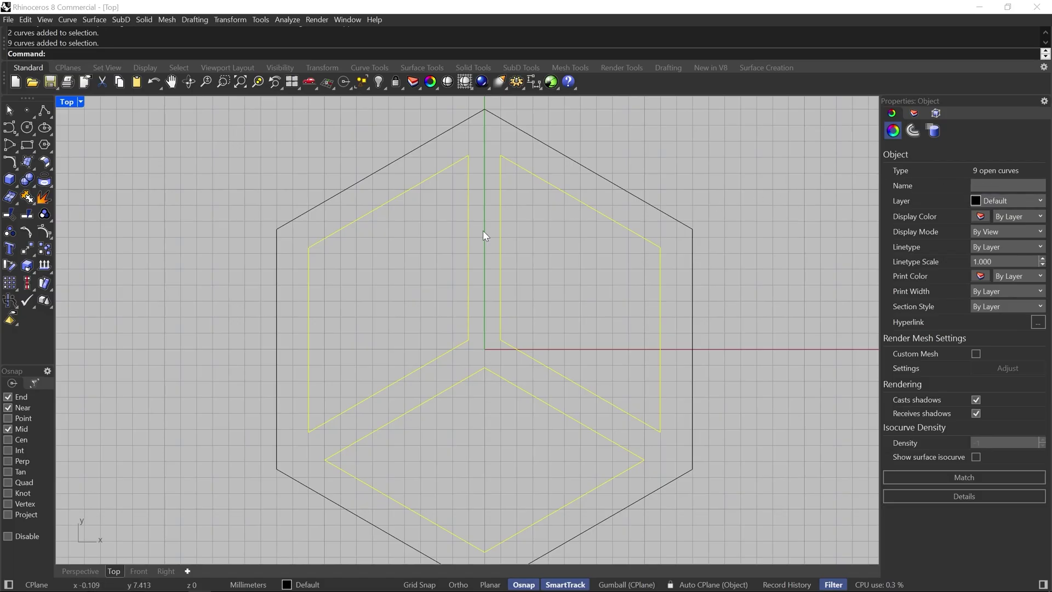
{"action": "left_click", "coordinate": [27, 196]}
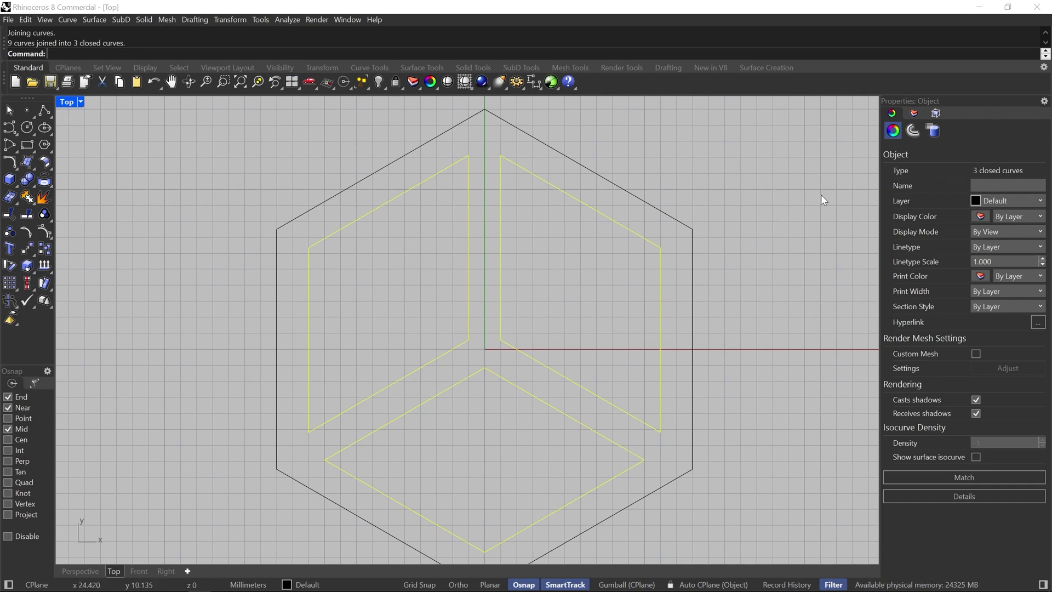
{"action": "scroll", "coordinate": [523, 222], "scroll_direction": "down", "scroll_amount": 5}
{"action": "key", "text": "Escape"}
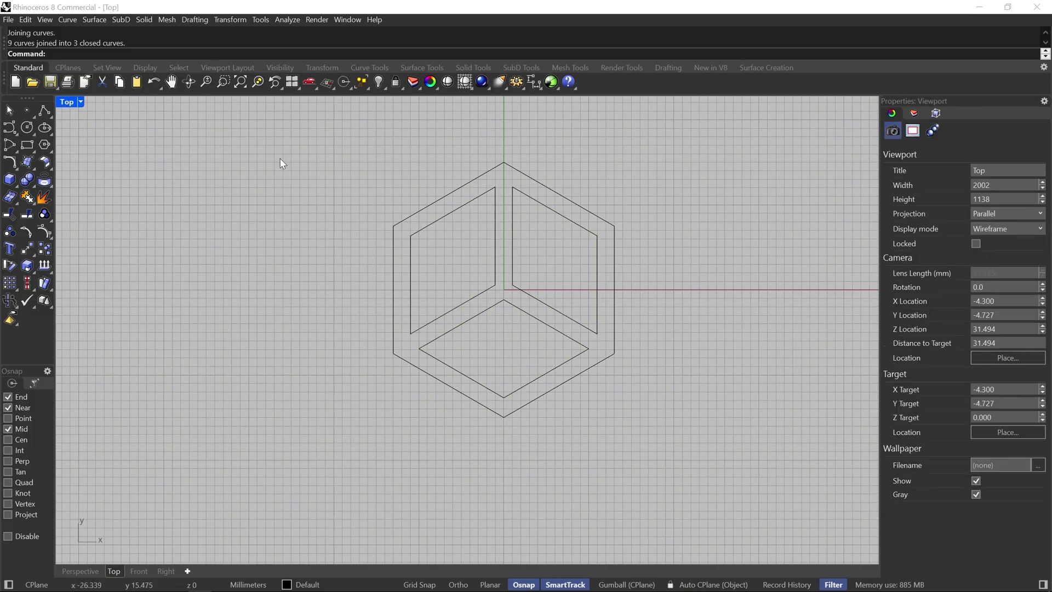
- In the four-viewport layout, extrude the outer hexagon and three inner closed curves straight as non-solid surfaces, about 6.5 mm to both sides
{"action": "double_click", "coordinate": [67, 103]}
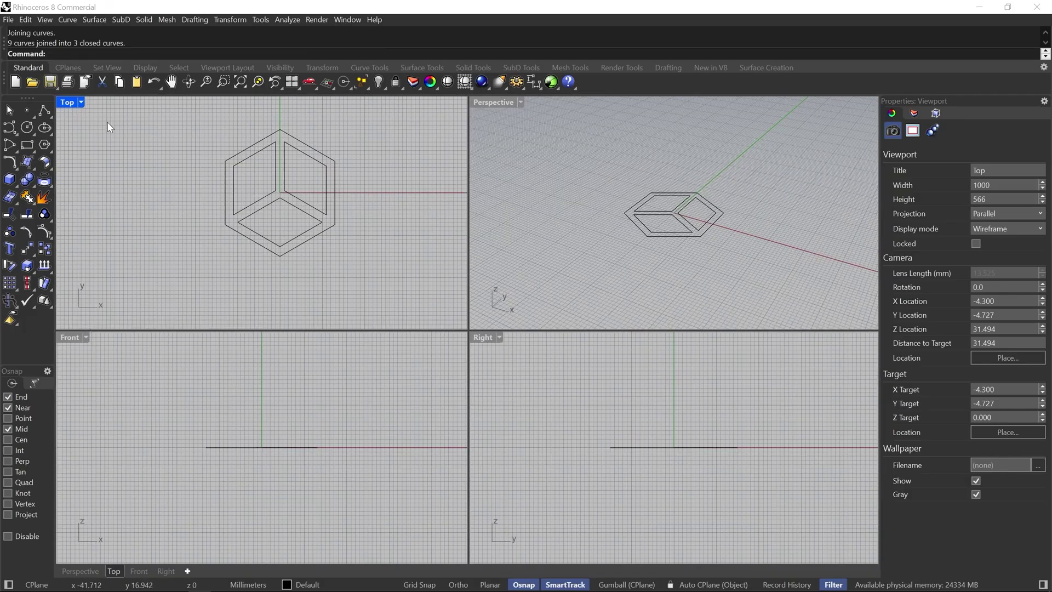
{"action": "scroll", "coordinate": [677, 205], "scroll_direction": "up", "scroll_amount": 2}
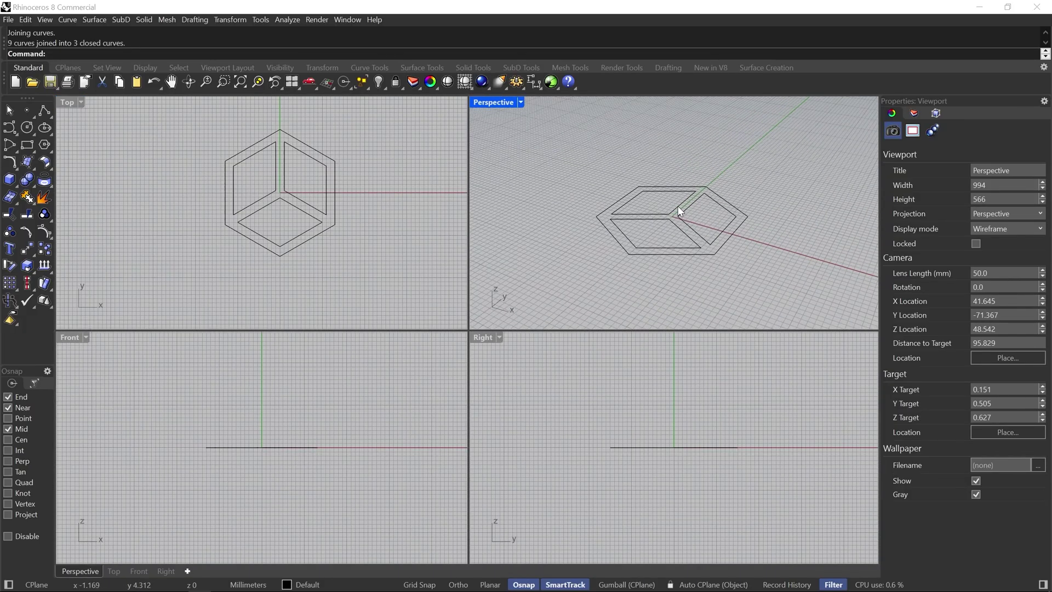
{"action": "scroll", "coordinate": [701, 205], "scroll_direction": "up", "scroll_amount": 3}
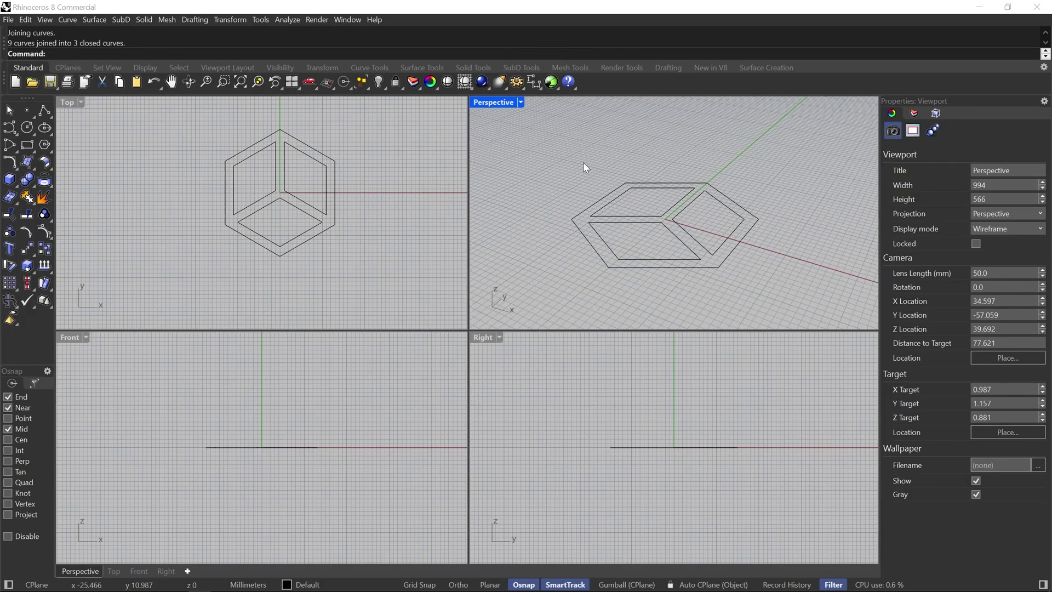
{"action": "left_click_drag", "start_coordinate": [547, 148], "coordinate": [817, 316]}
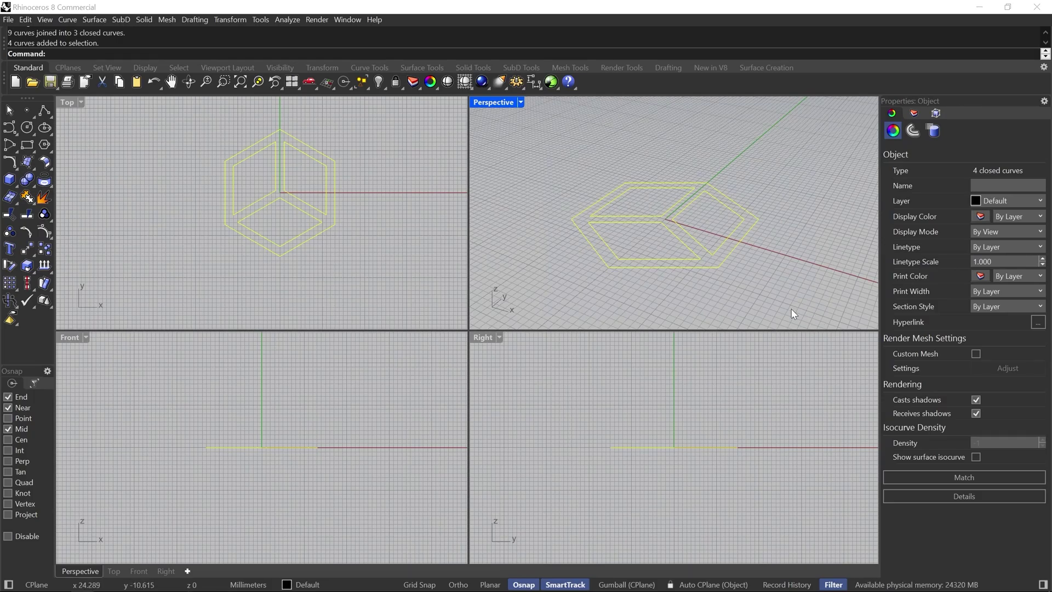
{"action": "left_click", "coordinate": [93, 18]}
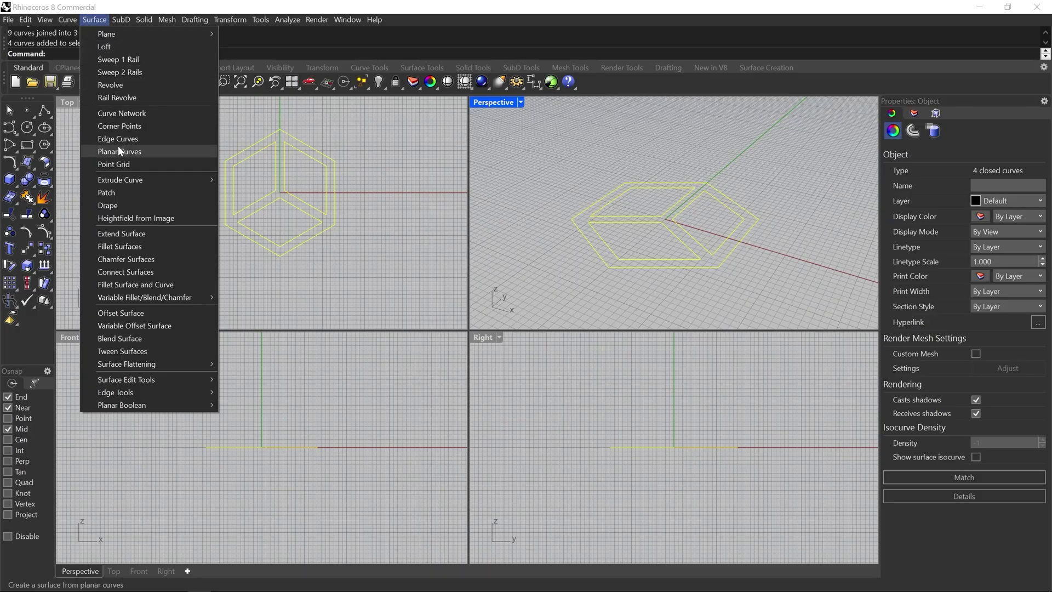
{"action": "mouse_move", "coordinate": [125, 180]}
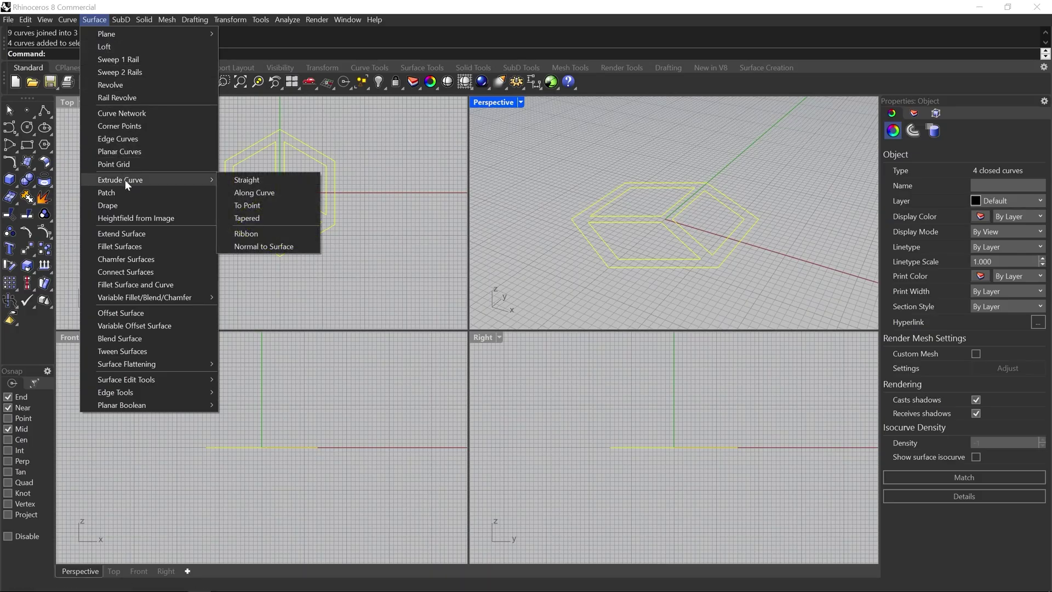
{"action": "left_click", "coordinate": [269, 180]}
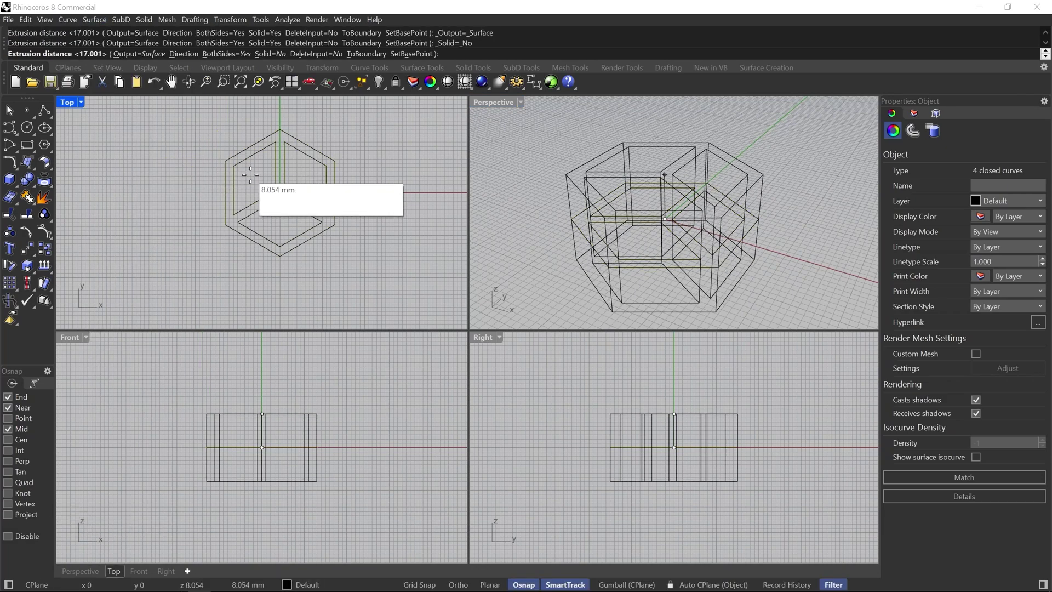
{"action": "scroll", "coordinate": [170, 38], "scroll_direction": "up", "scroll_amount": 2}
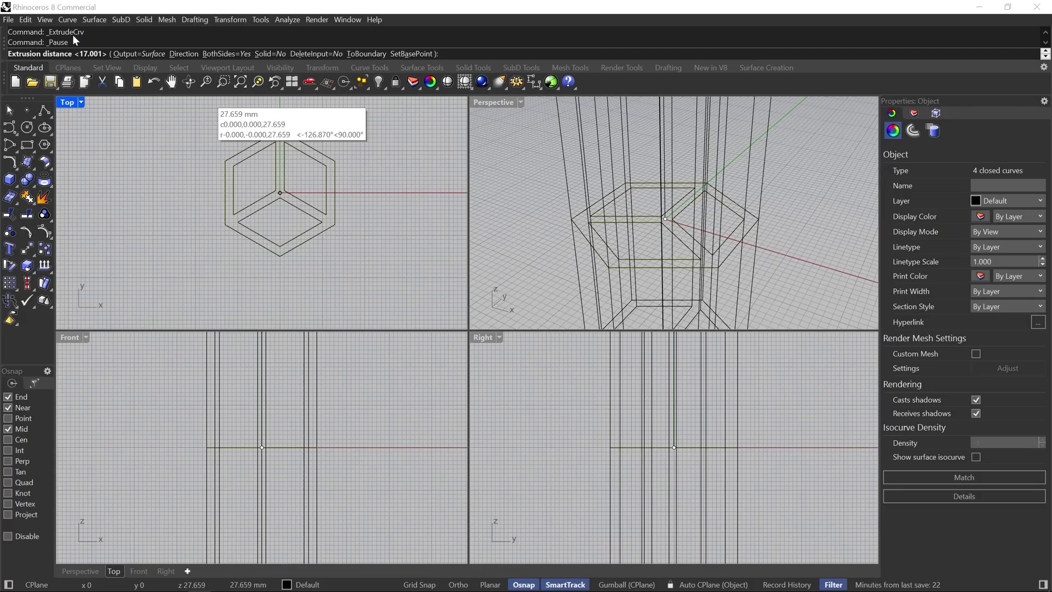
{"action": "scroll", "coordinate": [74, 35], "scroll_direction": "down", "scroll_amount": 2}
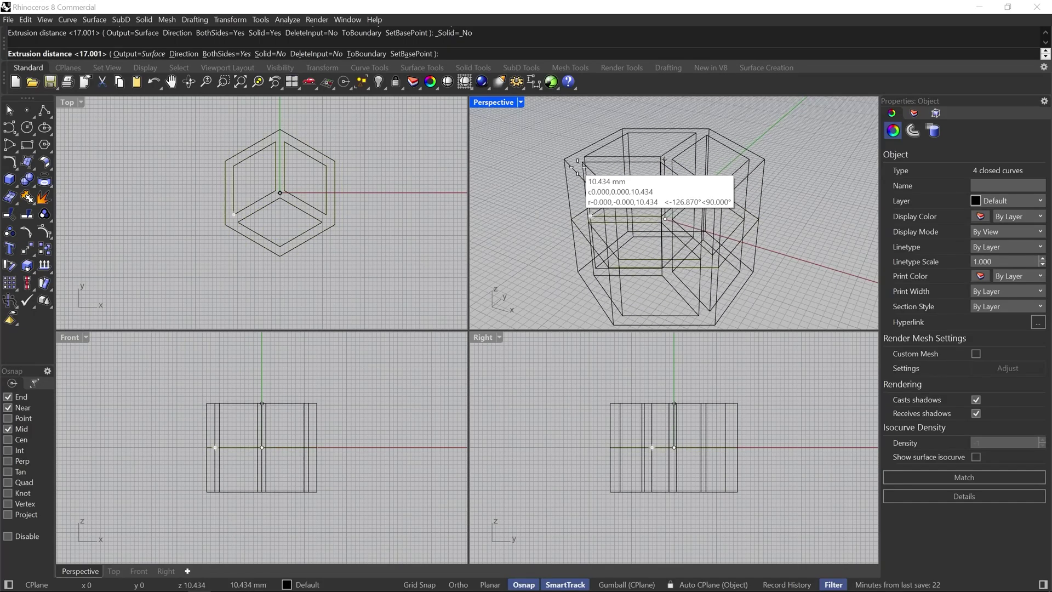
{"action": "left_click", "coordinate": [226, 53]}
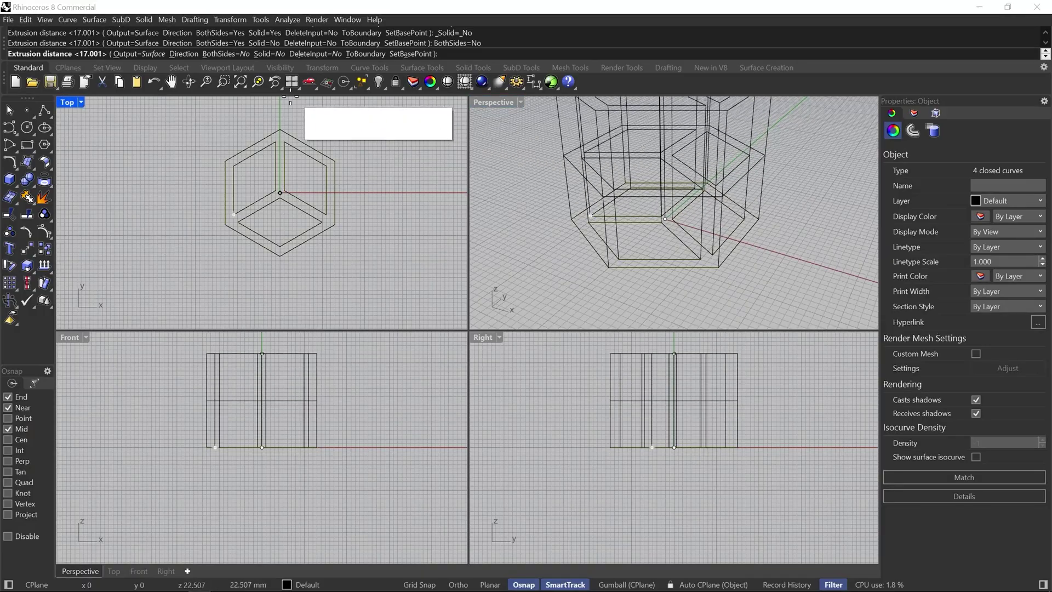
{"action": "left_click", "coordinate": [228, 54]}
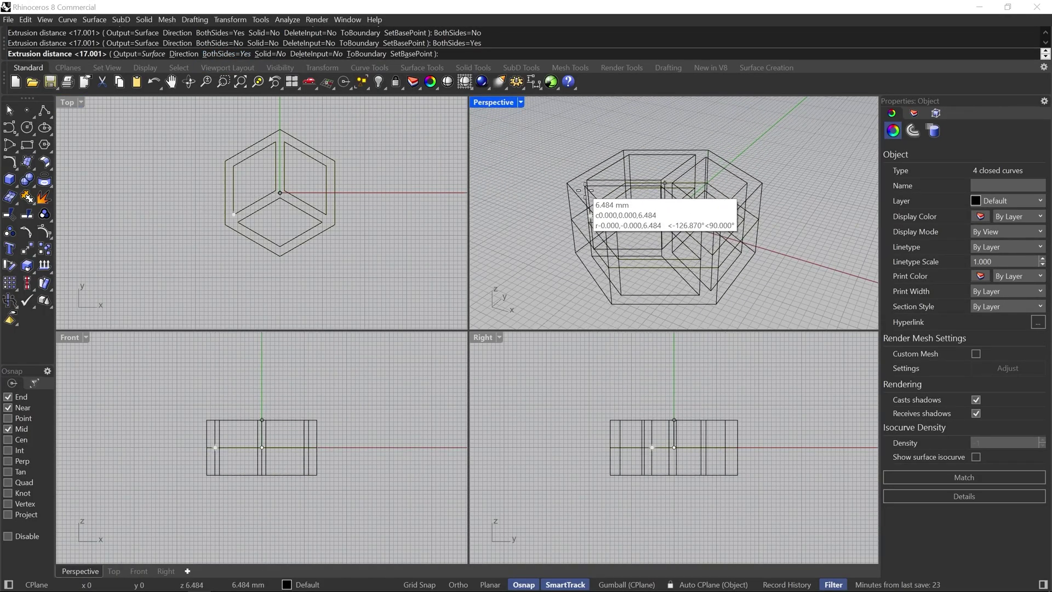
{"action": "left_click", "coordinate": [584, 189]}
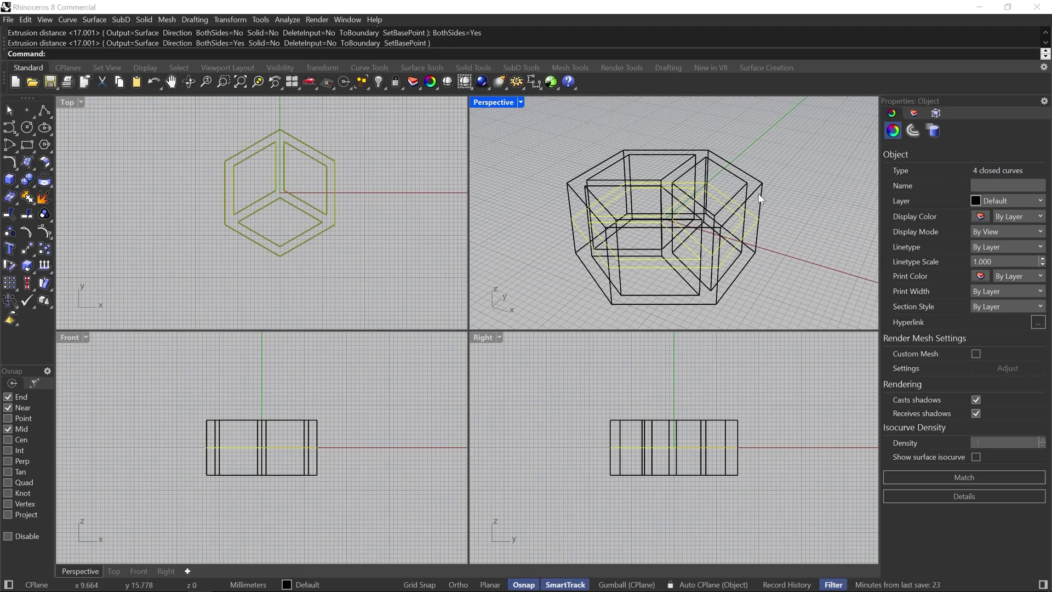
- Set the Perspective viewport's display mode to Shaded and view the extruded frame from above
{"action": "mouse_move", "coordinate": [800, 199]}
{"action": "right_mouse_down"}
{"action": "mouse_move", "coordinate": [805, 235]}
{"action": "mouse_move", "coordinate": [788, 209]}
{"action": "right_mouse_up"}
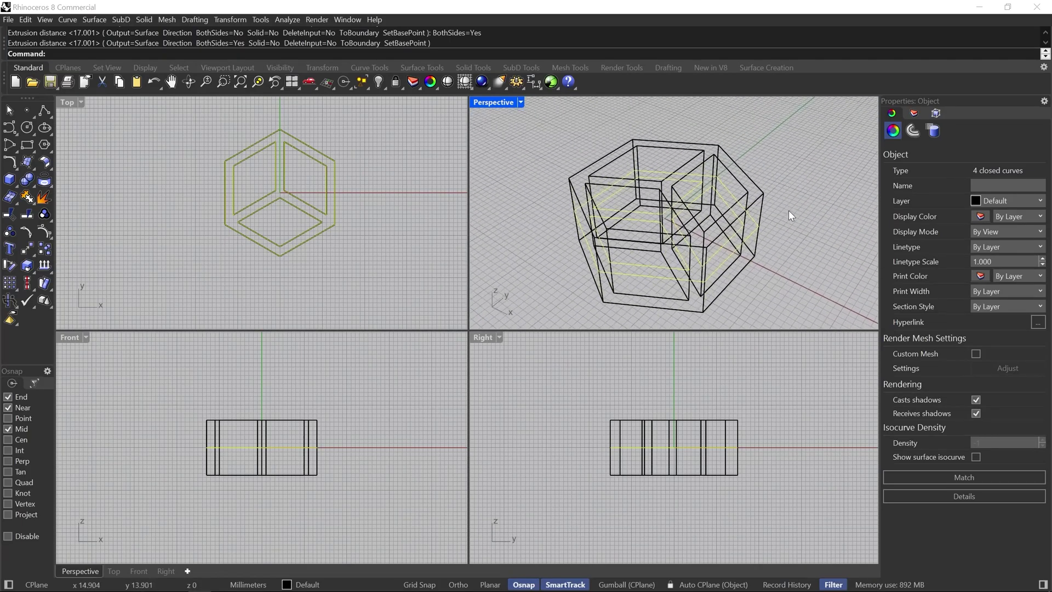
{"action": "left_click", "coordinate": [520, 103]}
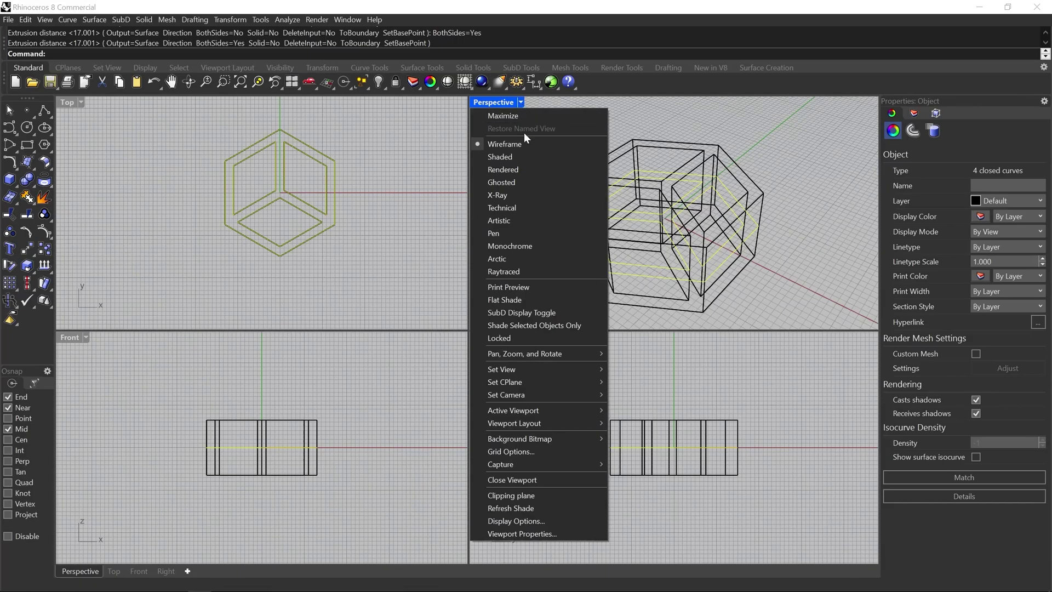
{"action": "left_click", "coordinate": [502, 156]}
{"action": "mouse_move", "coordinate": [557, 217]}
{"action": "right_mouse_down"}
{"action": "mouse_move", "coordinate": [561, 235]}
{"action": "mouse_move", "coordinate": [625, 248]}
{"action": "right_mouse_up"}
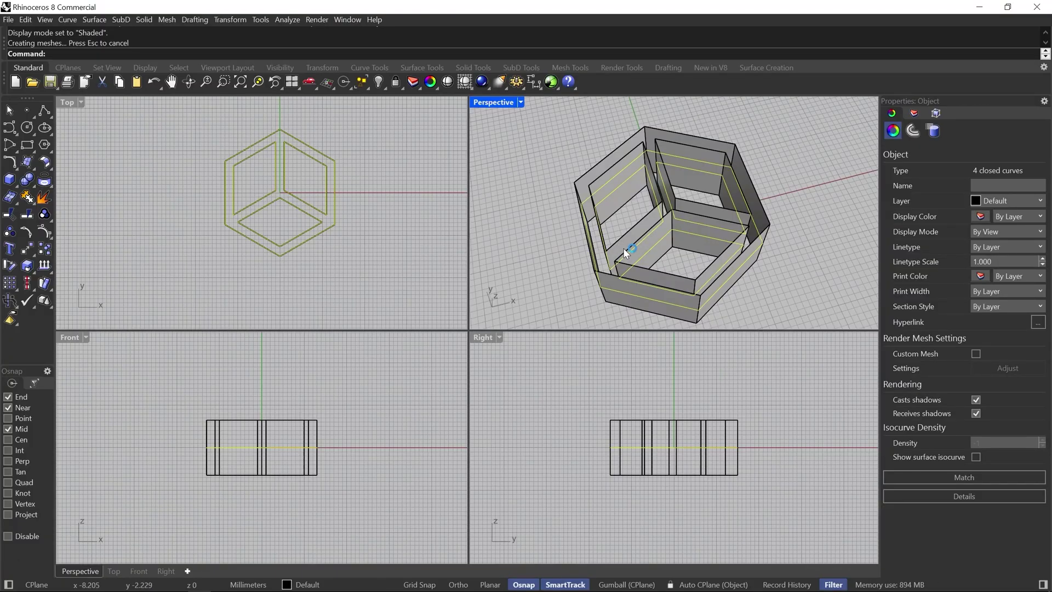
- Clear the selection and delete all four extruded surfaces, keeping the flat hexagon and inner curves
{"action": "right_click_drag", "start_coordinate": [623, 247], "coordinate": [608, 225]}
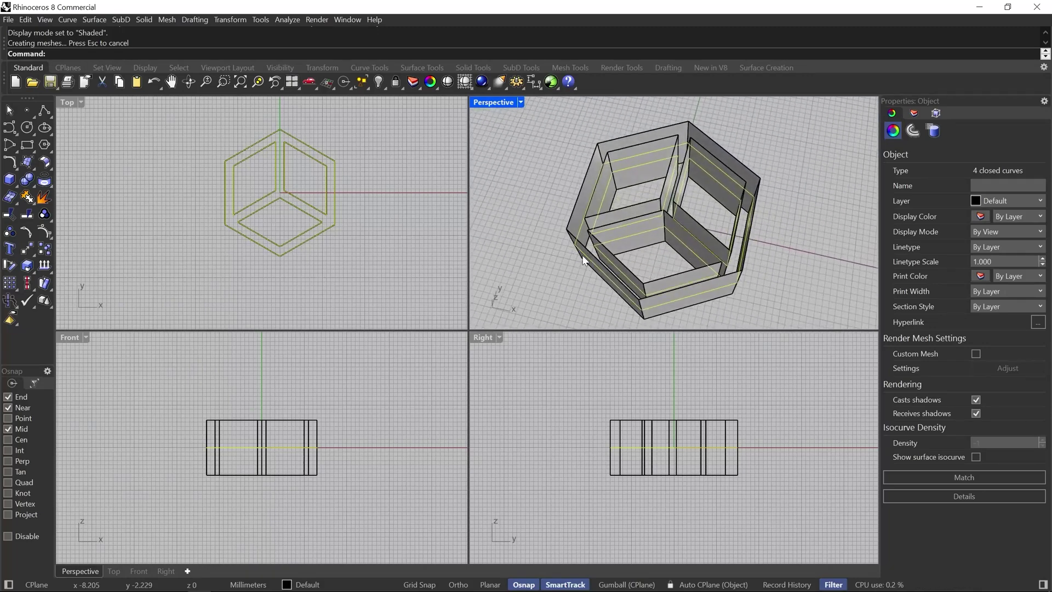
{"action": "left_click", "coordinate": [790, 159]}
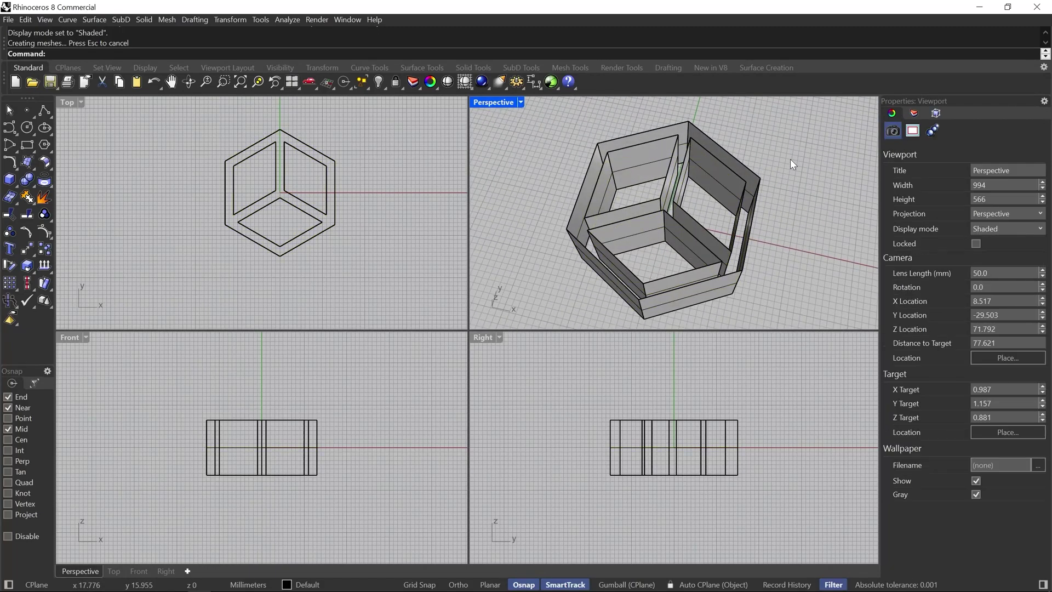
{"action": "right_click_drag", "start_coordinate": [790, 207], "coordinate": [696, 137]}
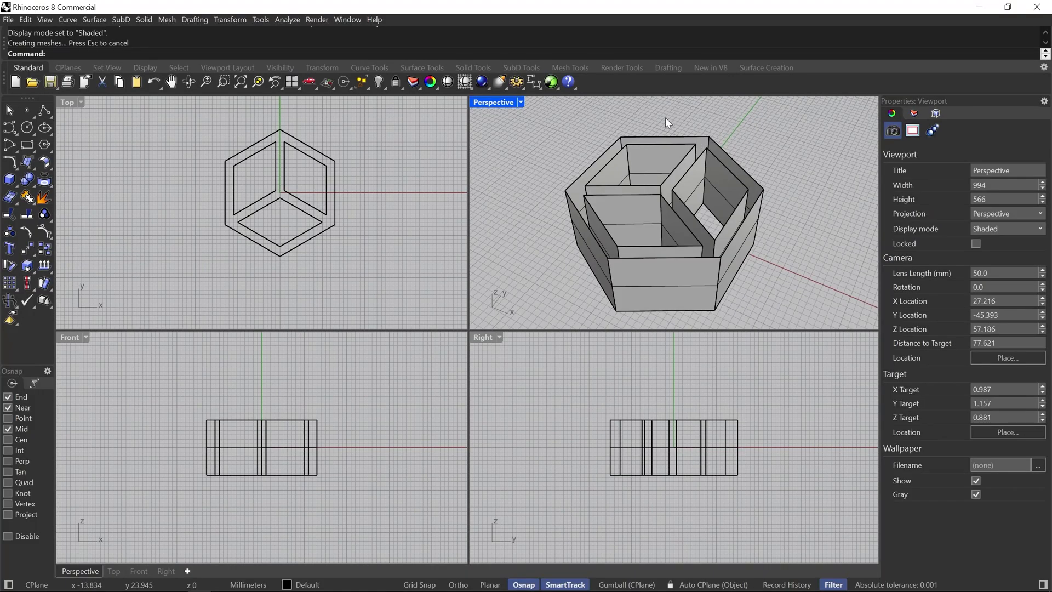
{"action": "left_click_drag", "start_coordinate": [643, 150], "coordinate": [635, 154]}
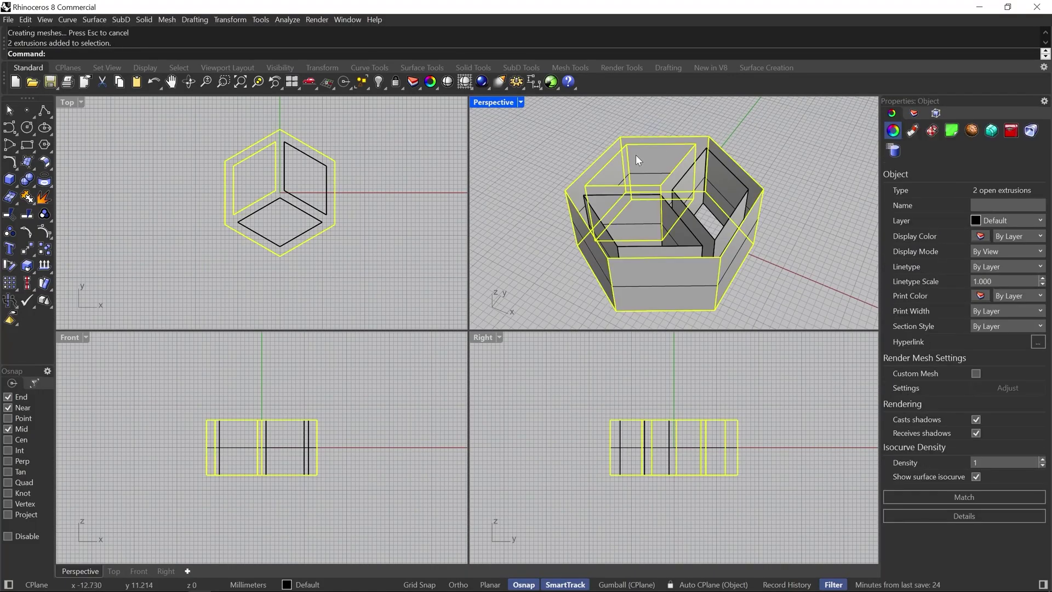
{"action": "key", "text": "Delete"}
{"action": "left_click", "coordinate": [630, 203]}
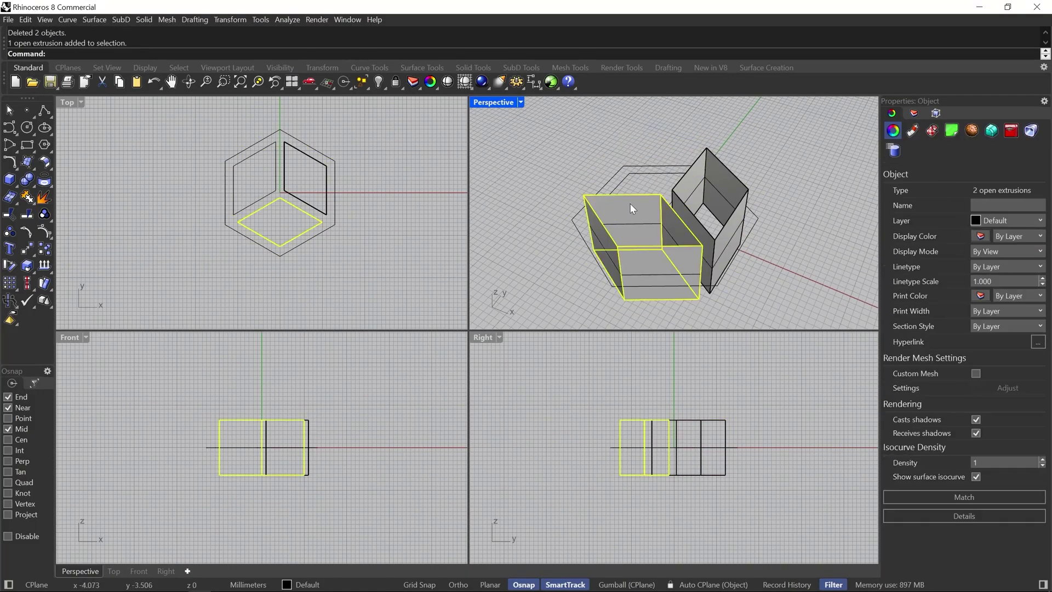
{"action": "key", "text": "Delete"}
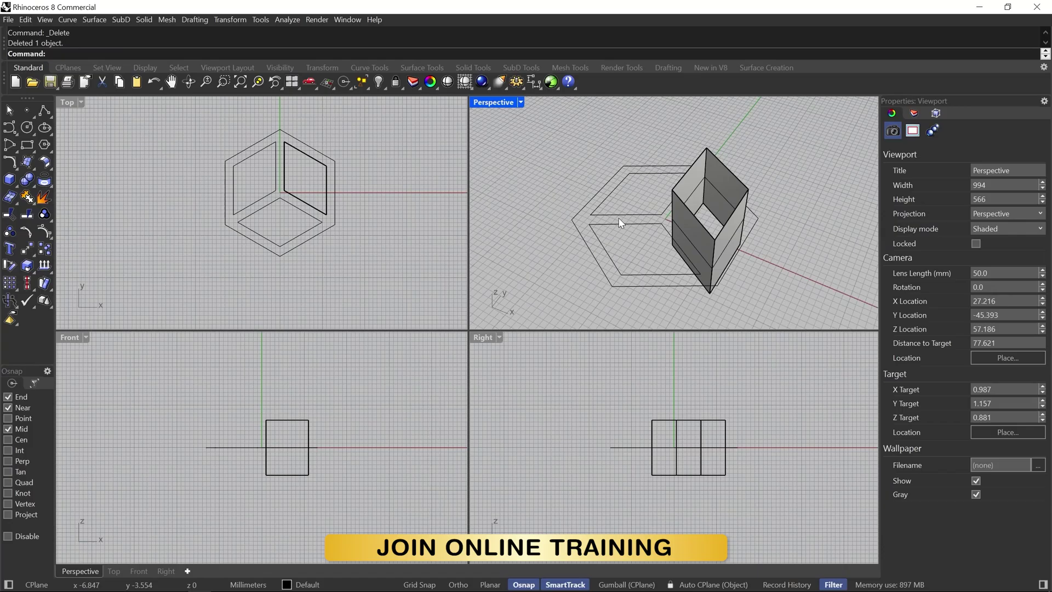
{"action": "left_click", "coordinate": [698, 169]}
{"action": "key", "text": "Delete"}
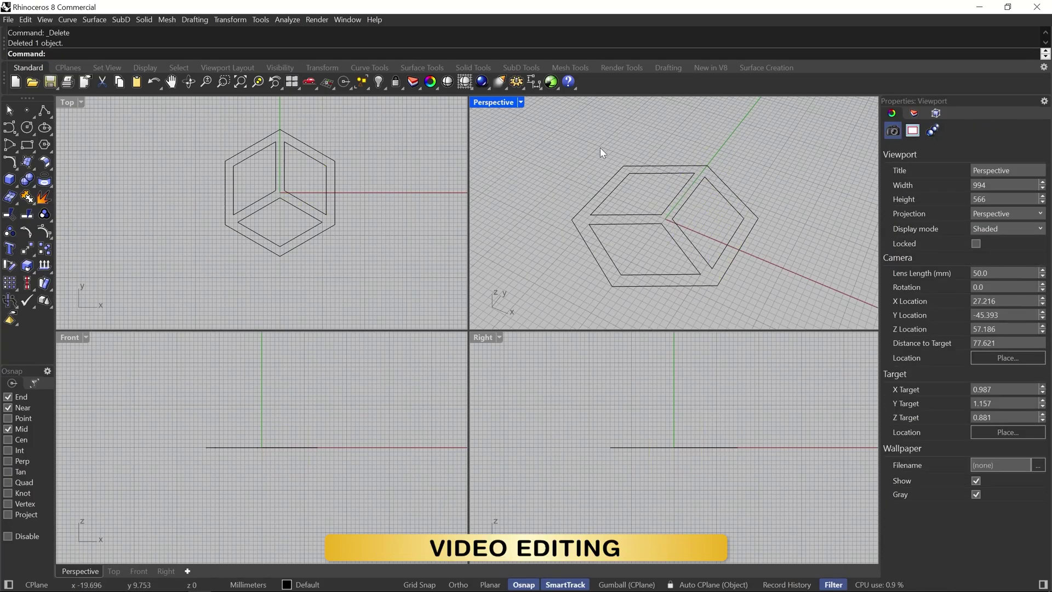
- Extrude all four closed curves straight as a solid, 1.5 mm to both sides
{"action": "left_click_drag", "start_coordinate": [540, 133], "coordinate": [792, 316]}
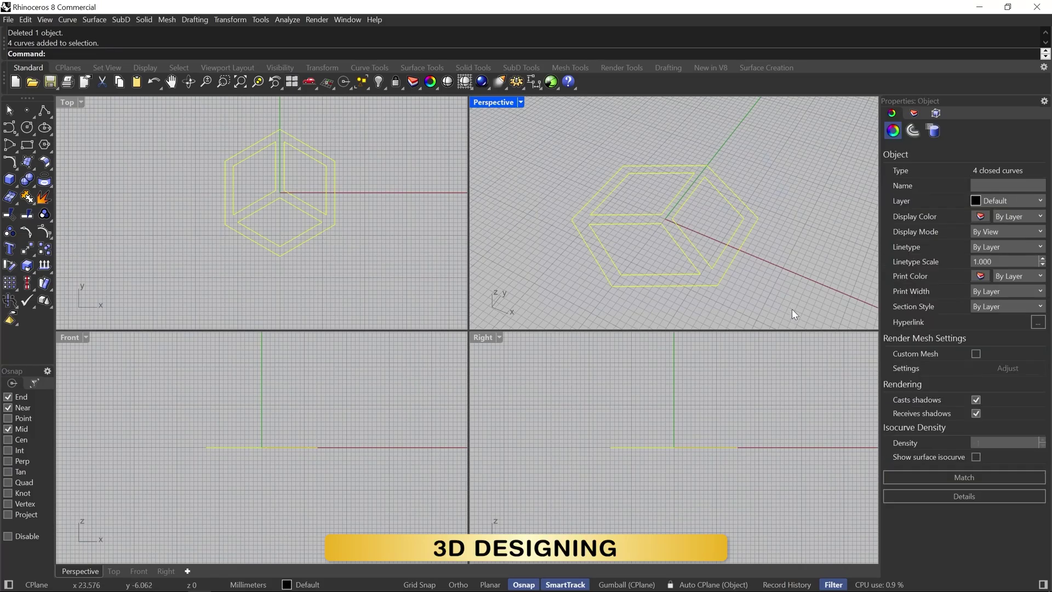
{"action": "right_click", "coordinate": [641, 31]}
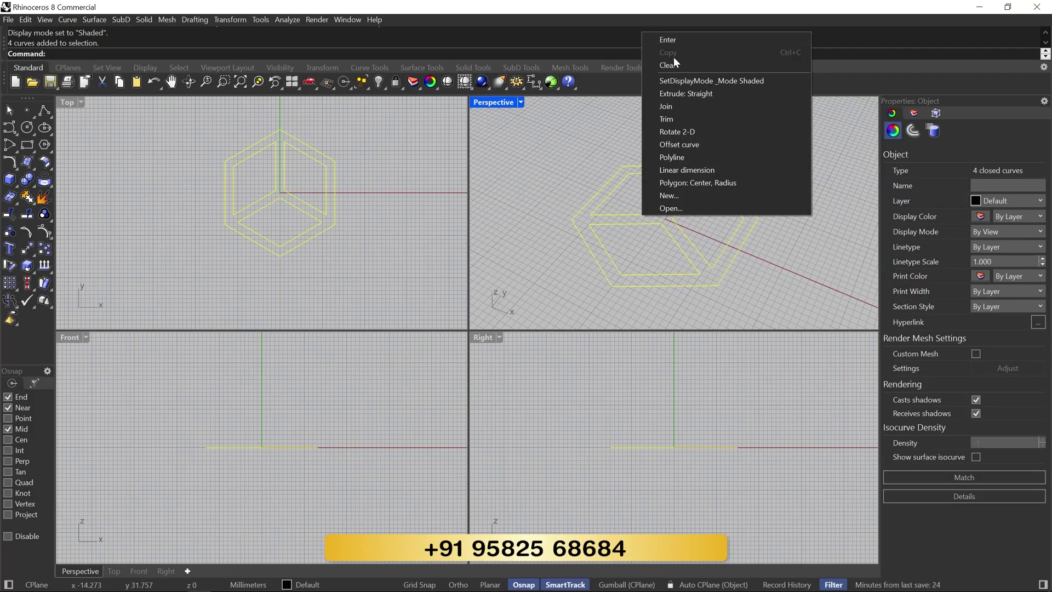
{"action": "left_click", "coordinate": [692, 95]}
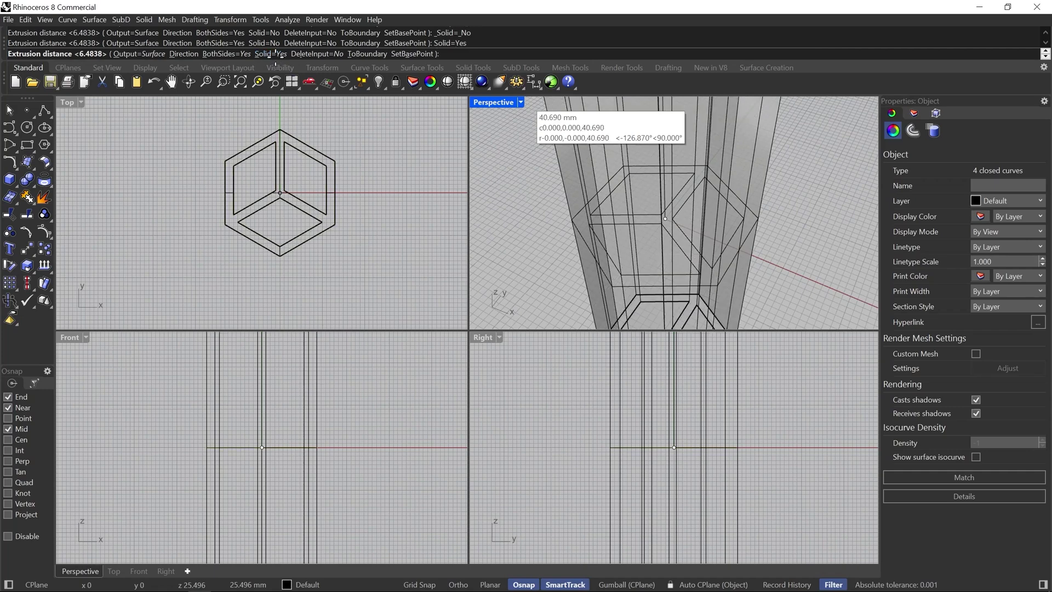
{"action": "left_click", "coordinate": [272, 55]}
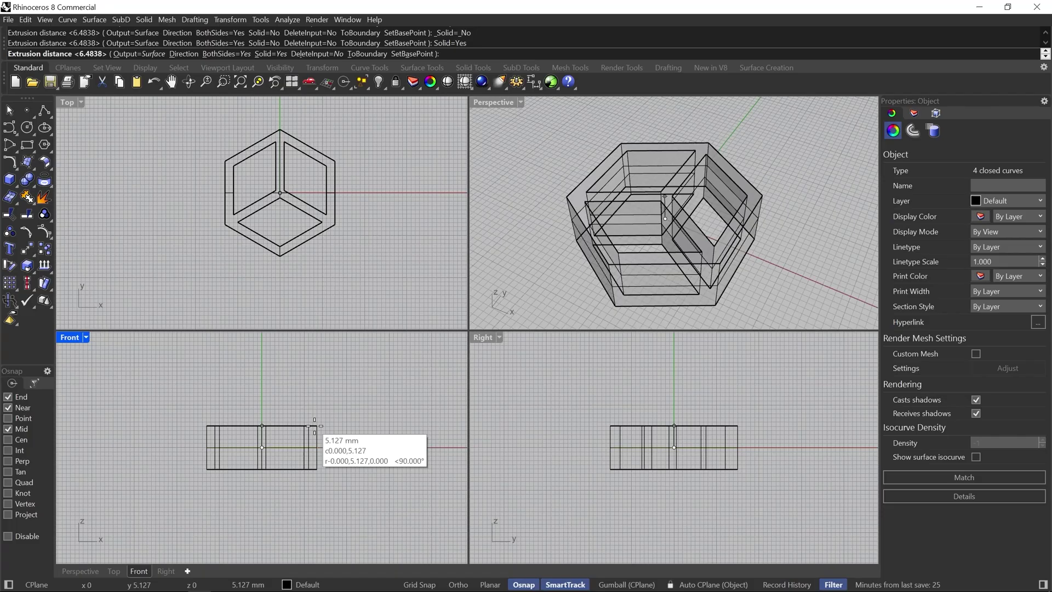
{"action": "type", "text": "1.5"}
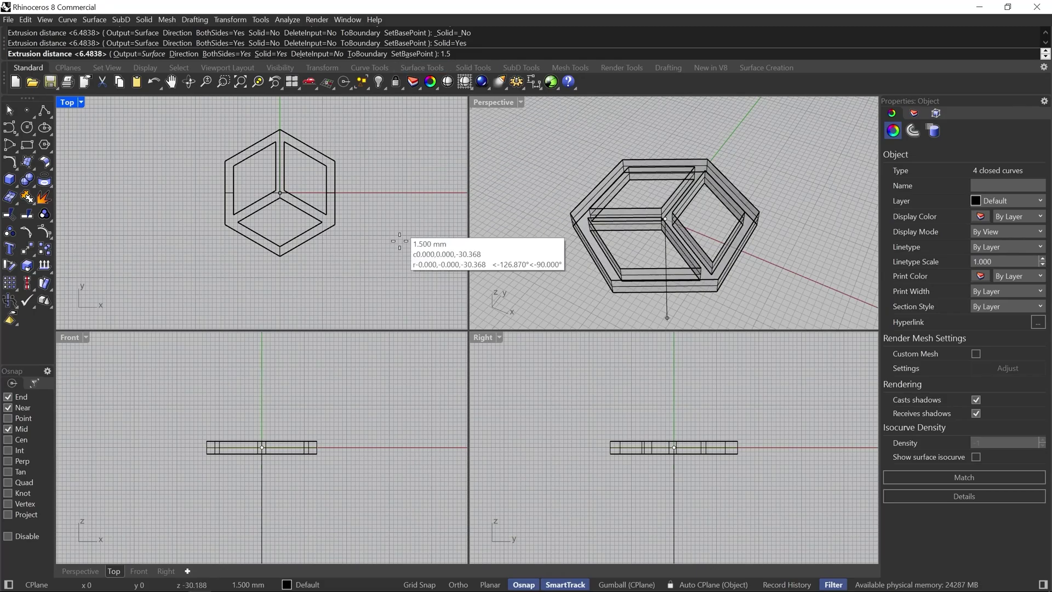
{"action": "key", "text": "Return"}
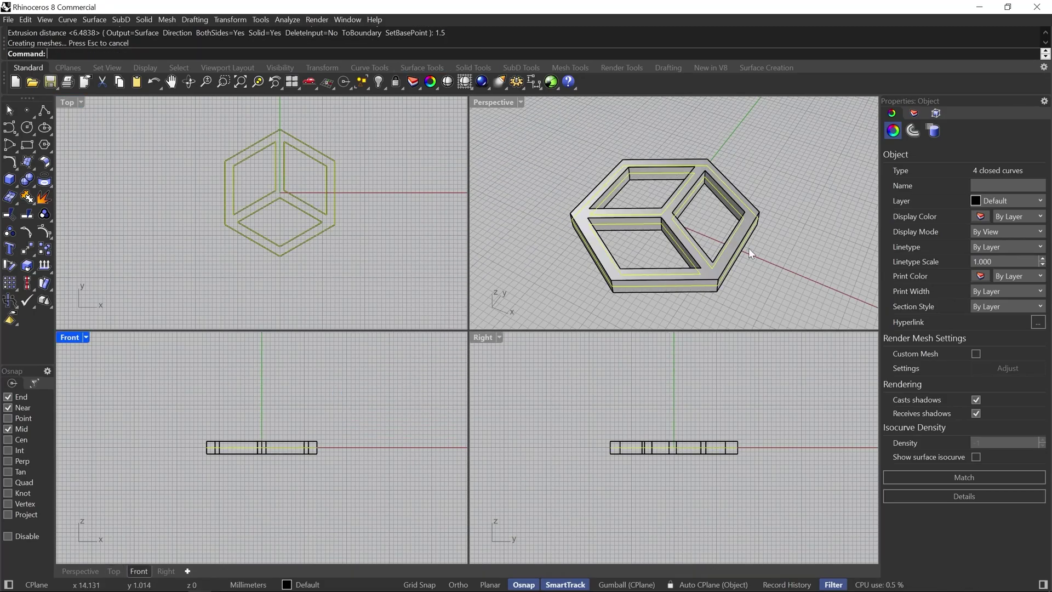
{"action": "right_click_drag", "start_coordinate": [751, 248], "coordinate": [692, 261]}
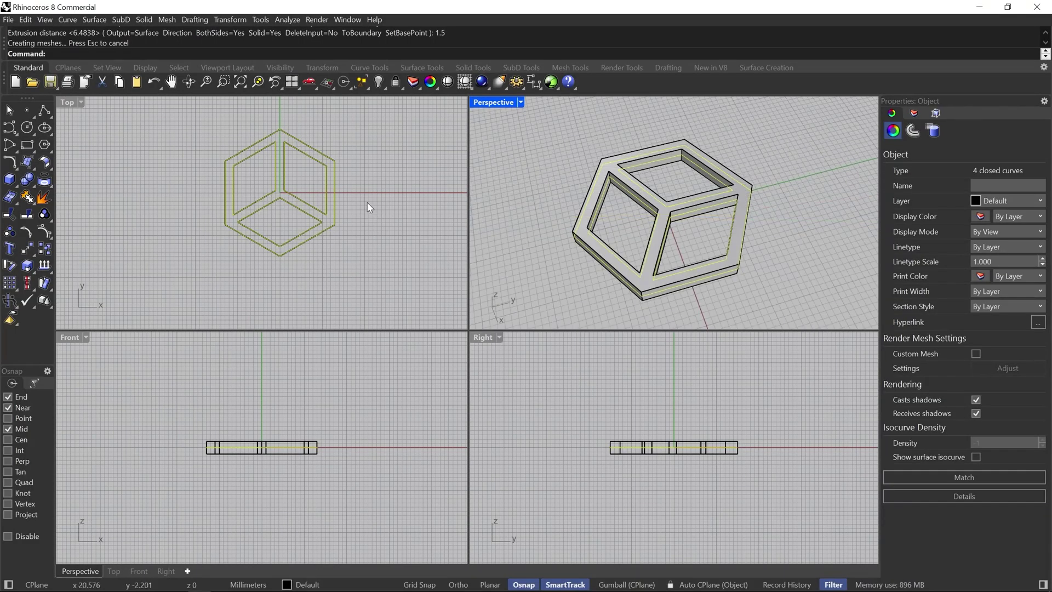
- In the Top viewport, draw a circle centred on the origin (0) with a diameter of 5 mm
{"action": "scroll", "coordinate": [351, 174], "scroll_direction": "down", "scroll_amount": 2}
{"action": "scroll", "coordinate": [334, 143], "scroll_direction": "up", "scroll_amount": 3}
{"action": "scroll", "coordinate": [309, 167], "scroll_direction": "up", "scroll_amount": 4}
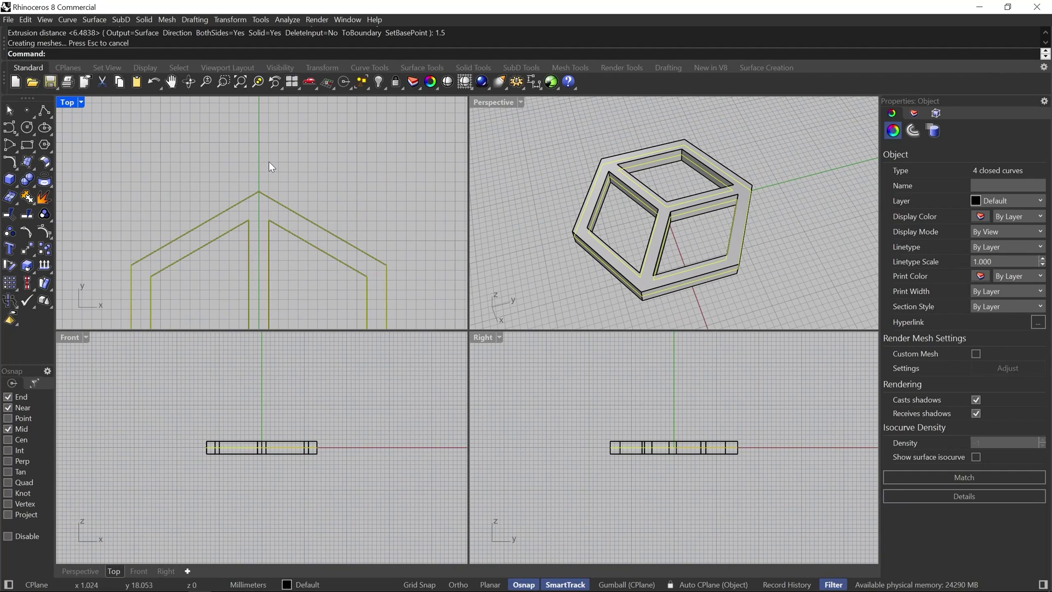
{"action": "left_click", "coordinate": [27, 127]}
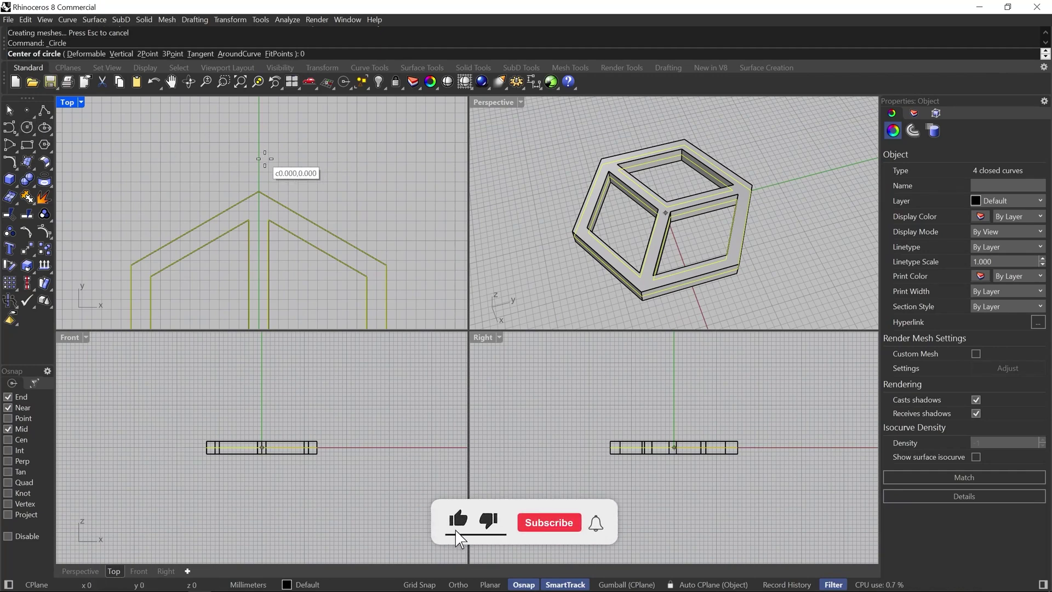
{"action": "type", "text": "0"}
{"action": "key", "text": "Return"}
{"action": "scroll", "coordinate": [269, 208], "scroll_direction": "down", "scroll_amount": 3}
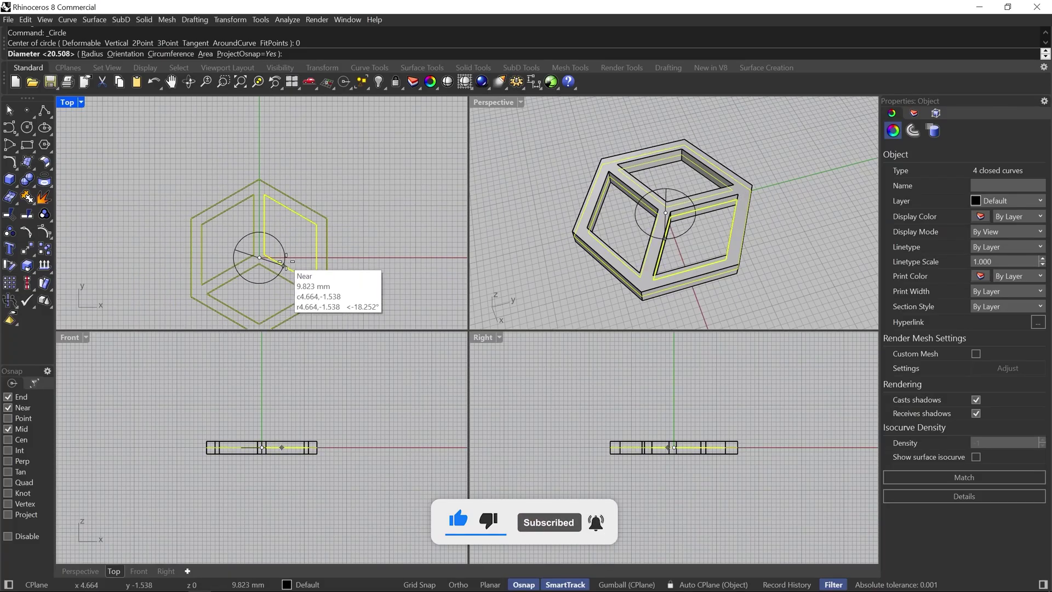
{"action": "type", "text": "5"}
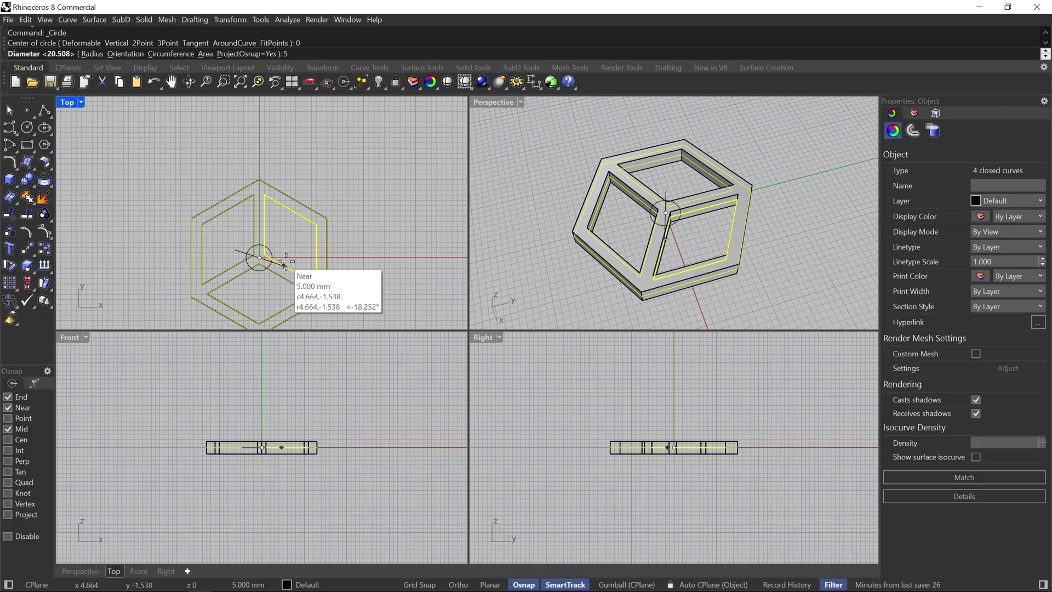
{"action": "key", "text": "Return"}
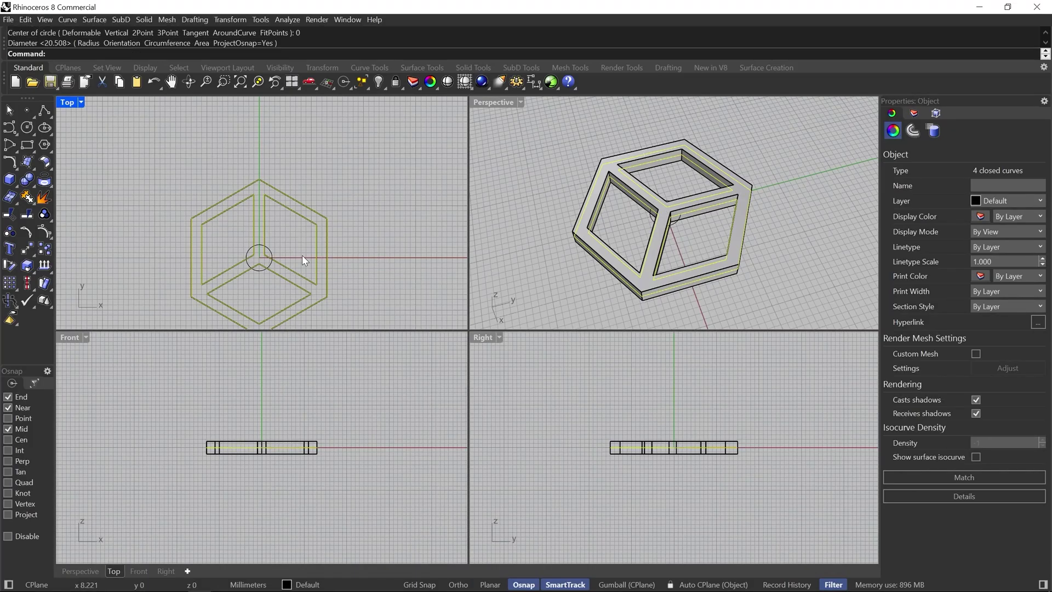
- Move the circle up to overlap the hexagon's top corner, its centre at about Y 16.5 mm, and clear the selection
{"action": "scroll", "coordinate": [274, 239], "scroll_direction": "up", "scroll_amount": 2}
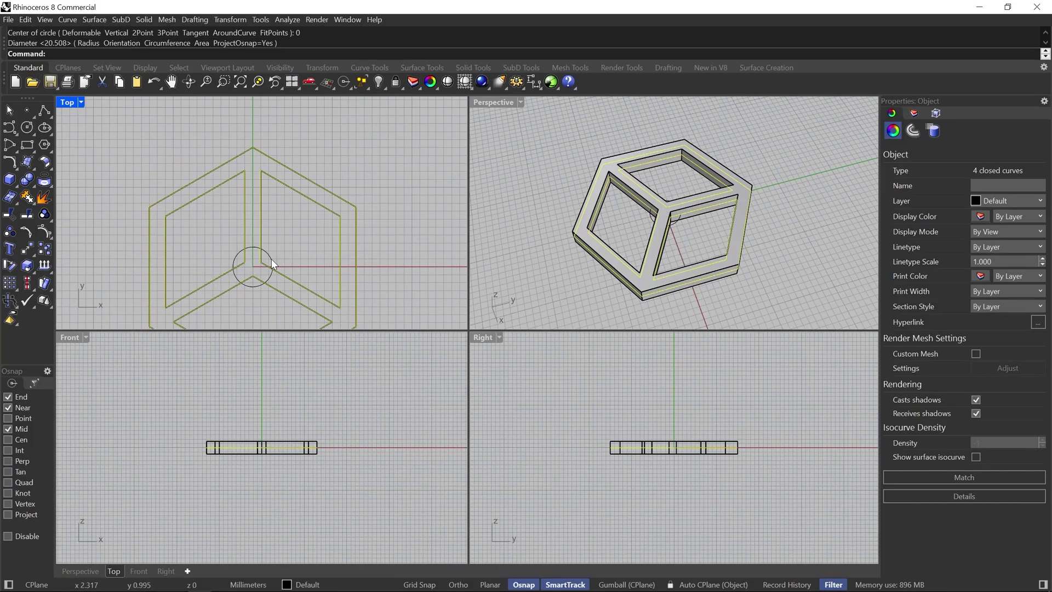
{"action": "left_click_drag", "start_coordinate": [271, 258], "coordinate": [272, 129]}
{"action": "left_click", "coordinate": [783, 192]}
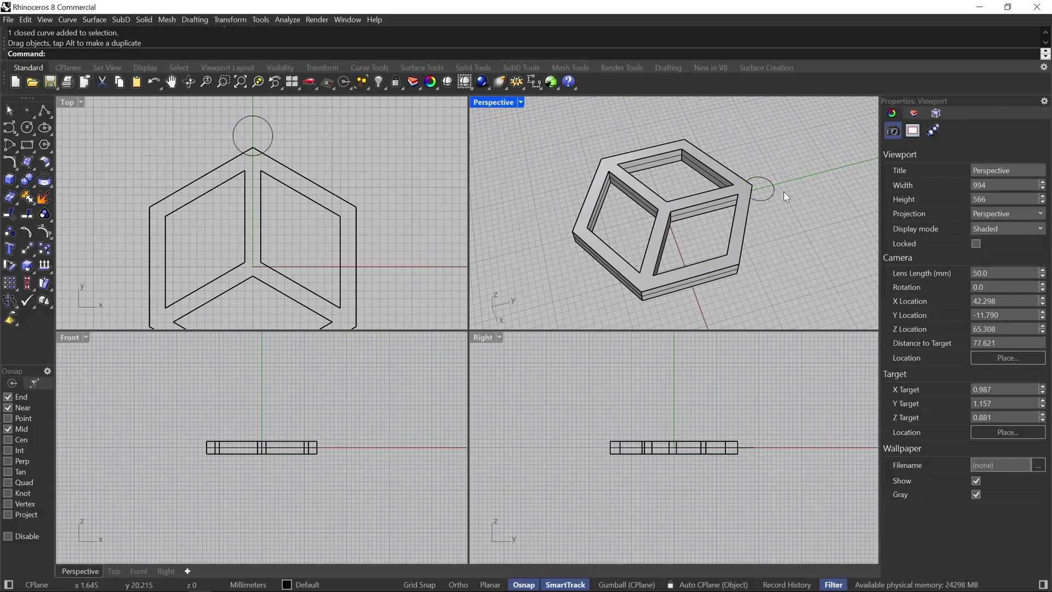
{"action": "scroll", "coordinate": [783, 191], "scroll_direction": "up", "scroll_amount": 4}
{"action": "right_click_drag", "start_coordinate": [778, 211], "coordinate": [763, 238]}
- Create a closed pipe with a 0.5 mm radius around the small circle at the hexagon's top corner
{"action": "left_click", "coordinate": [290, 117]}
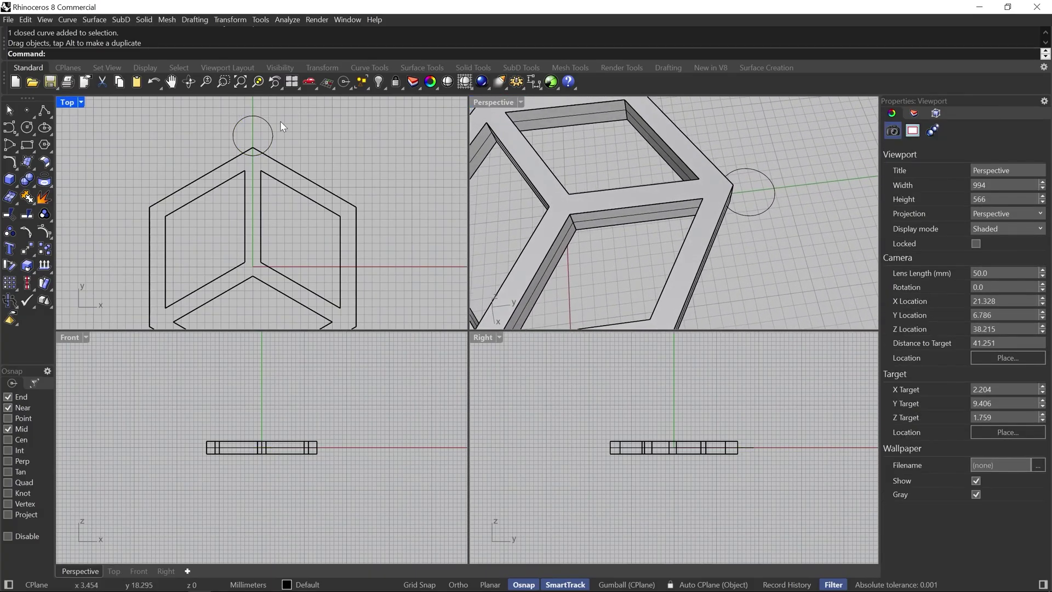
{"action": "left_click", "coordinate": [272, 125]}
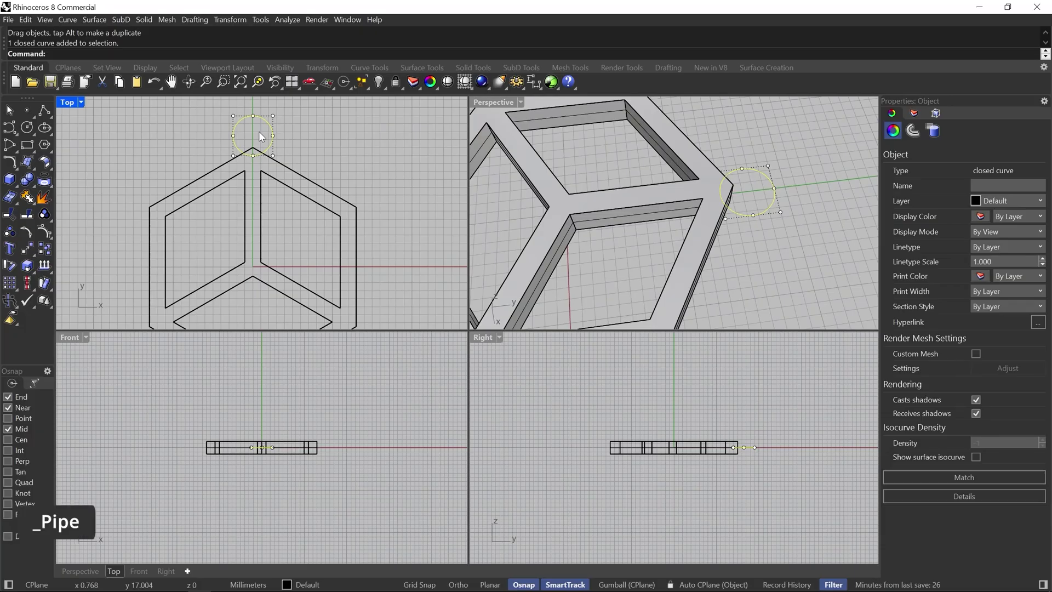
{"action": "type", "text": "Pipe"}
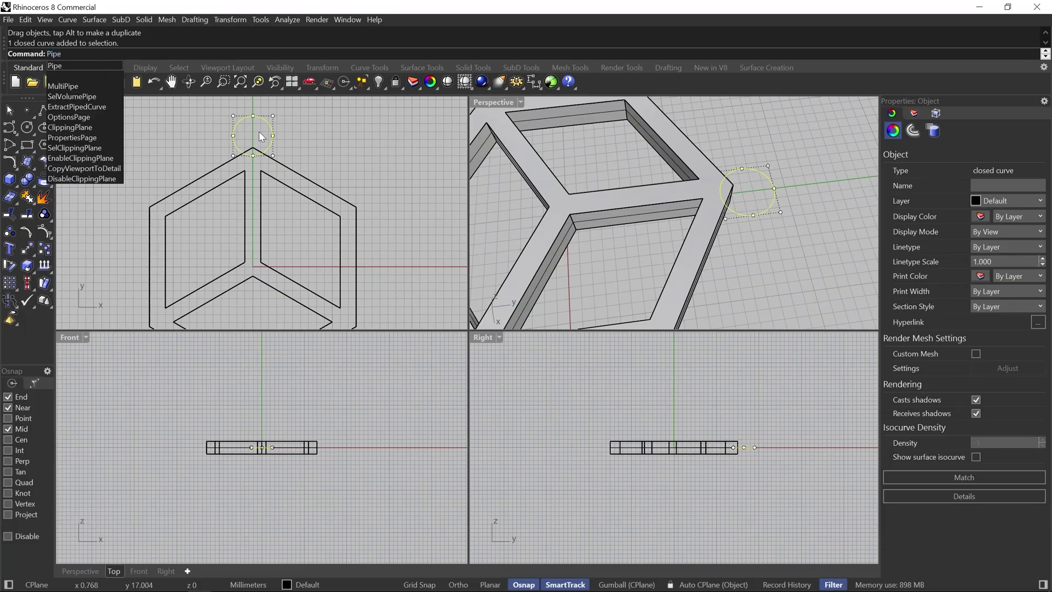
{"action": "key", "text": "Return"}
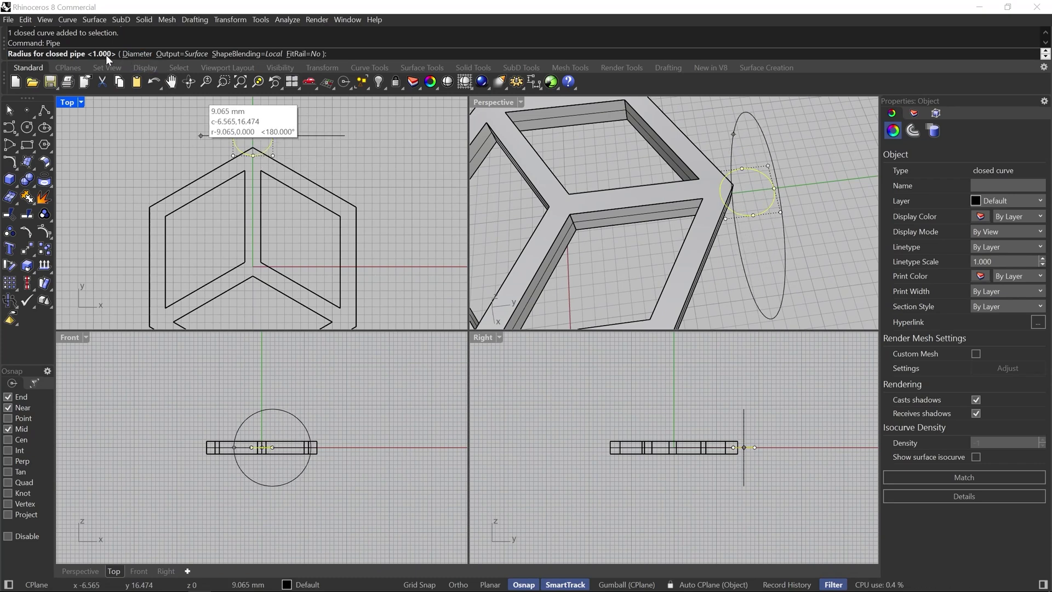
{"action": "type", "text": "."}
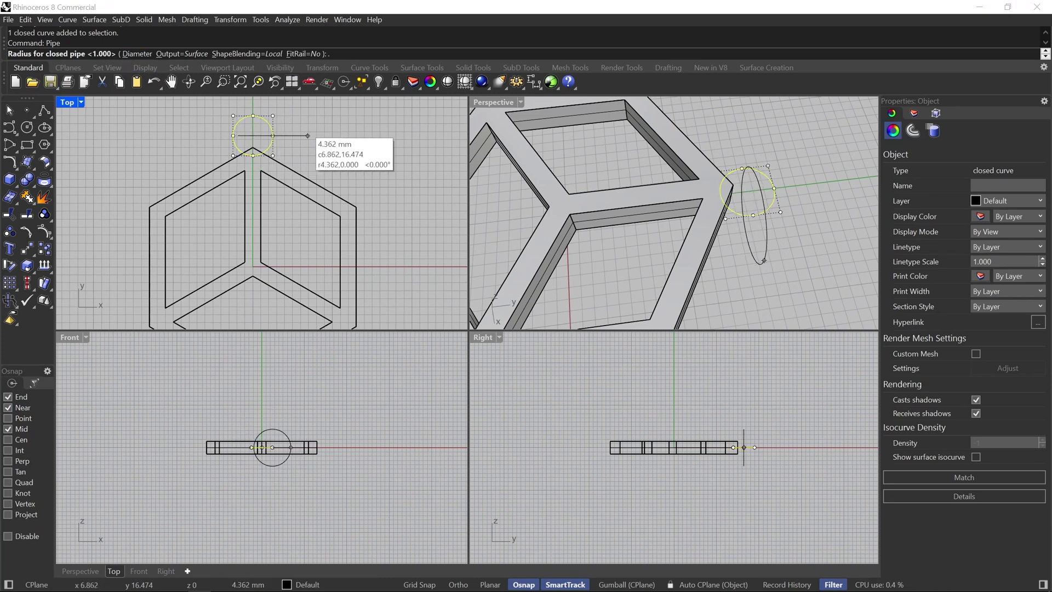
{"action": "type", "text": "5"}
{"action": "key", "text": "Return"}
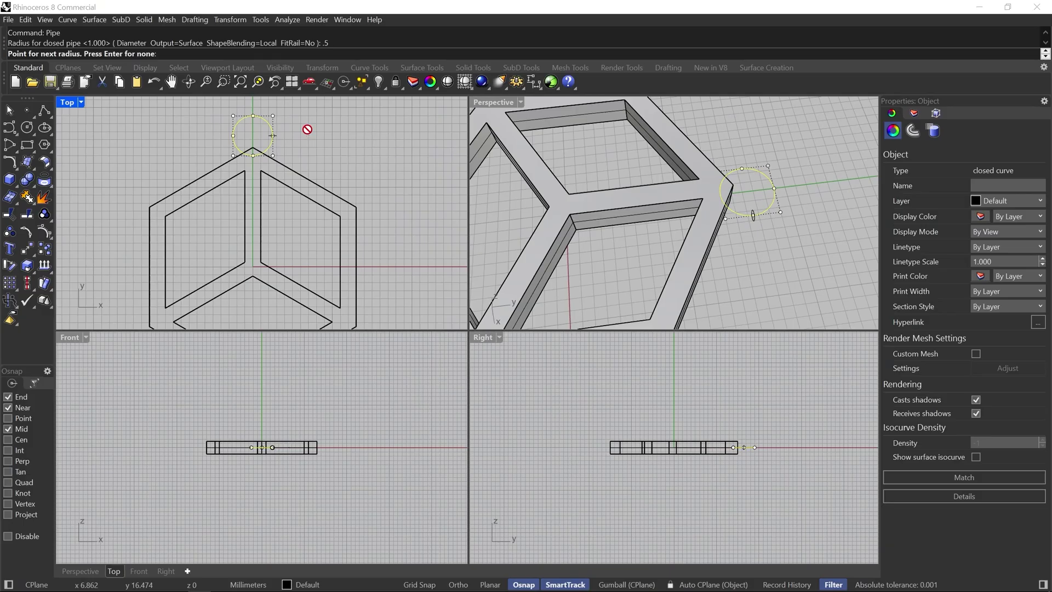
{"action": "key", "text": "Return"}
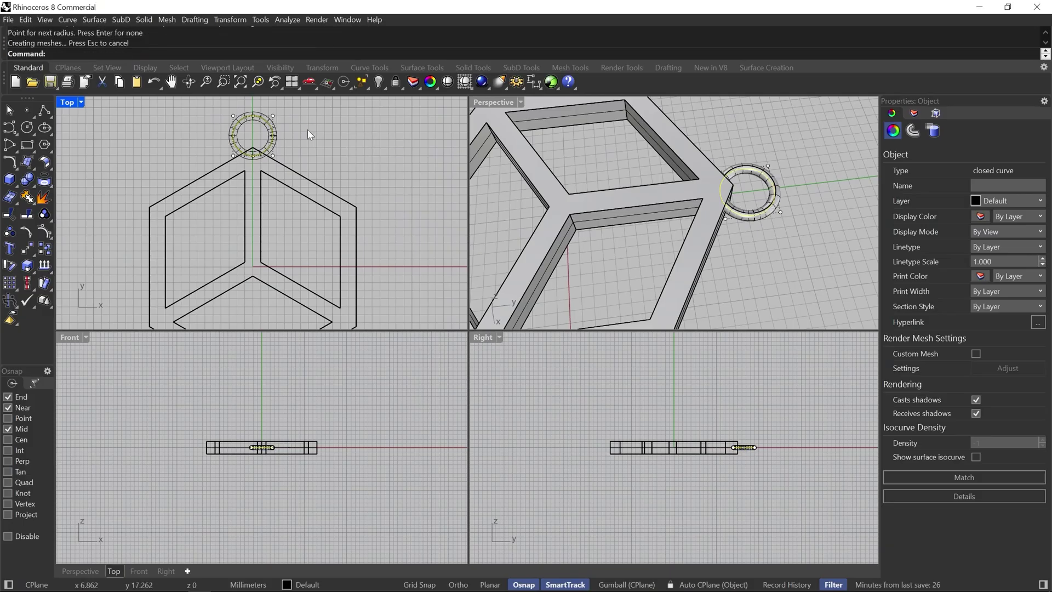
{"action": "right_click_drag", "start_coordinate": [722, 252], "coordinate": [726, 158]}
{"action": "right_click_drag", "start_coordinate": [744, 215], "coordinate": [794, 242]}
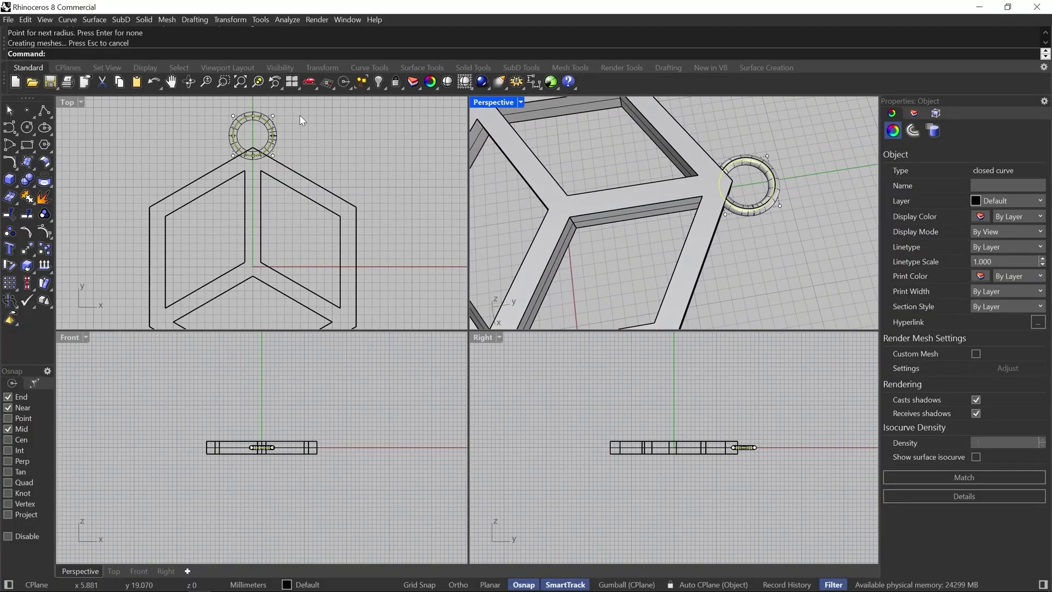
- Turn on the Gumball and move the pipe ring with its circle slightly down along Y into the hexagon's corner, then clear the selection
{"action": "left_click_drag", "start_coordinate": [303, 111], "coordinate": [251, 133]}
{"action": "scroll", "coordinate": [254, 456], "scroll_direction": "up", "scroll_amount": 4}
{"action": "scroll", "coordinate": [255, 424], "scroll_direction": "up", "scroll_amount": 3}
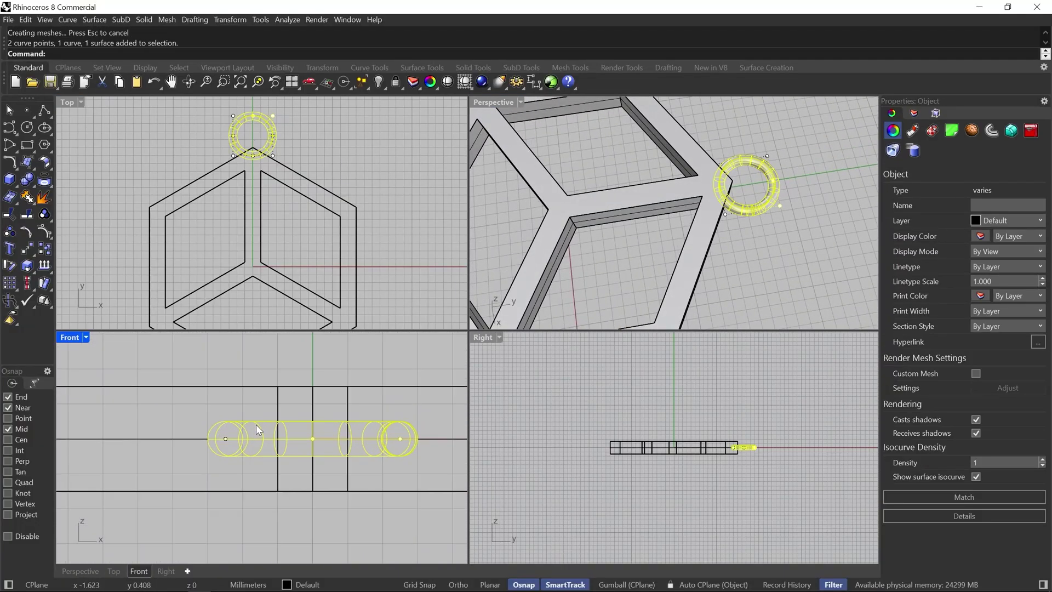
{"action": "scroll", "coordinate": [256, 424], "scroll_direction": "up", "scroll_amount": 3}
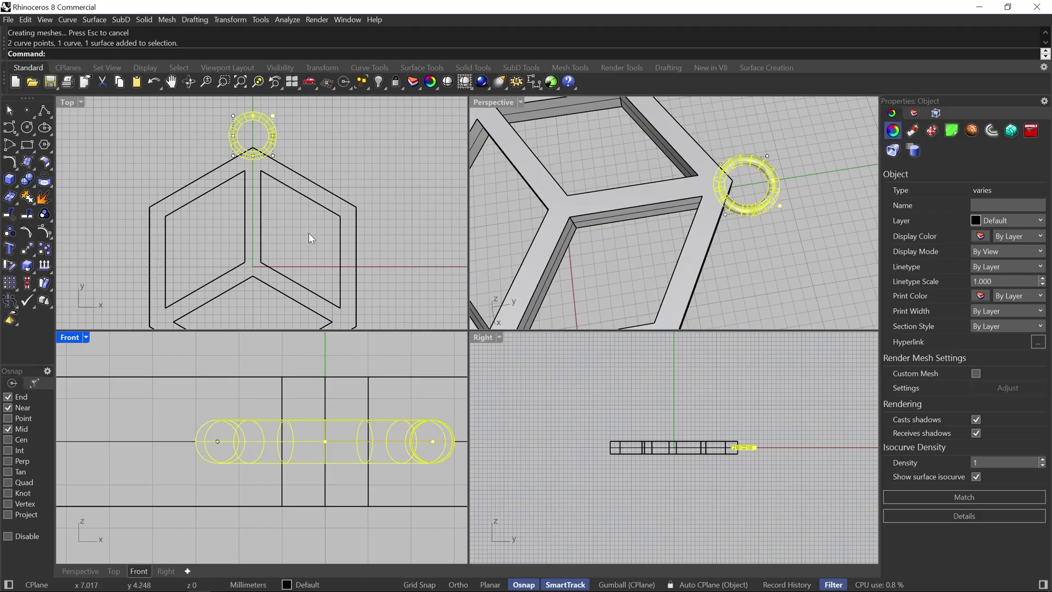
{"action": "scroll", "coordinate": [253, 130], "scroll_direction": "up", "scroll_amount": 5}
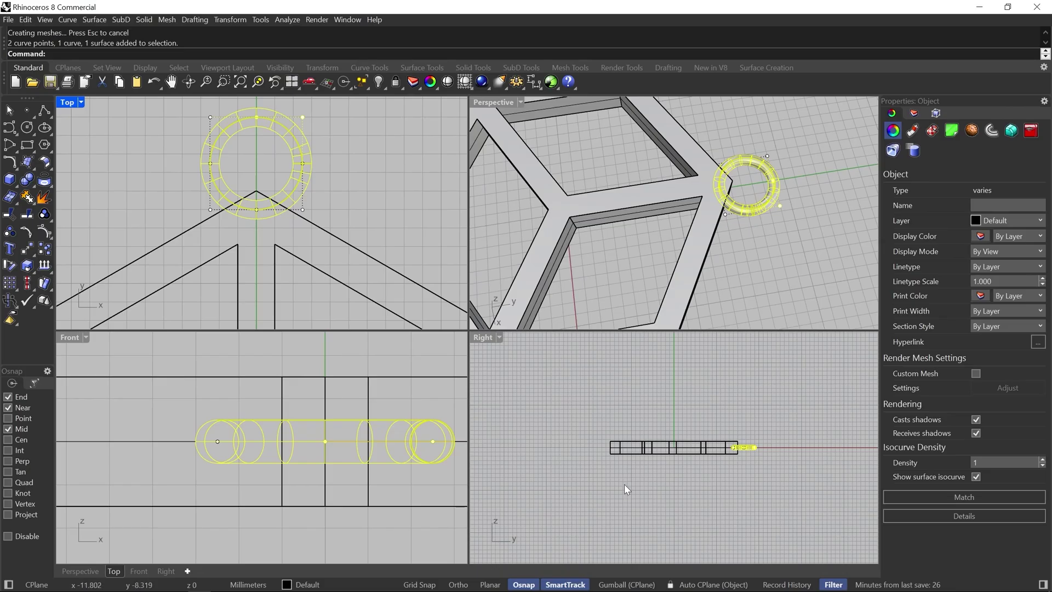
{"action": "left_click", "coordinate": [626, 584]}
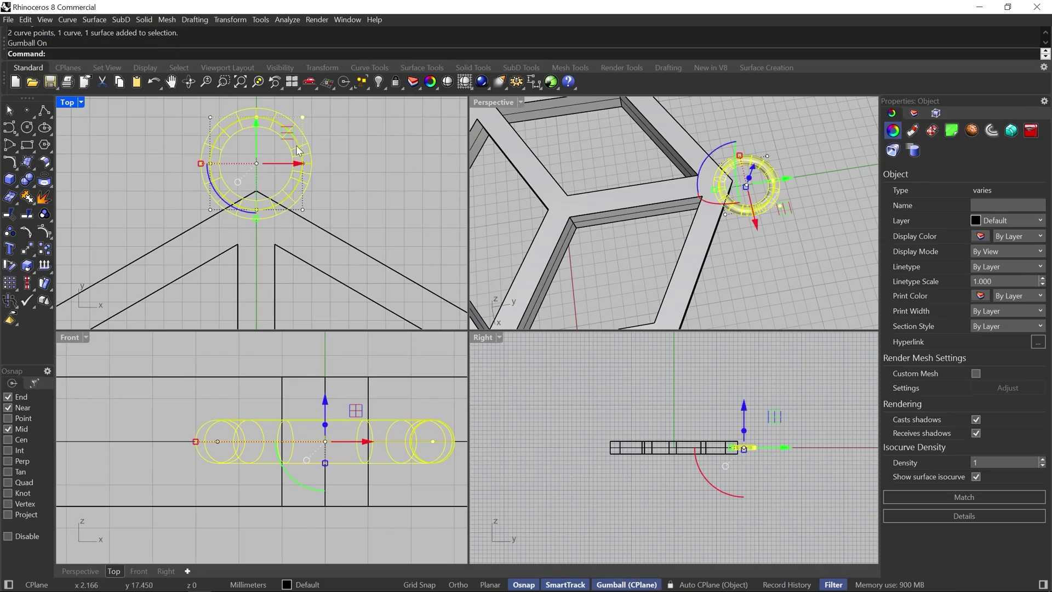
{"action": "left_click_drag", "start_coordinate": [258, 122], "coordinate": [258, 135]}
{"action": "left_click", "coordinate": [781, 120]}
{"action": "right_click_drag", "start_coordinate": [781, 120], "coordinate": [811, 177]}
{"action": "scroll", "coordinate": [617, 206], "scroll_direction": "down", "scroll_amount": 4}
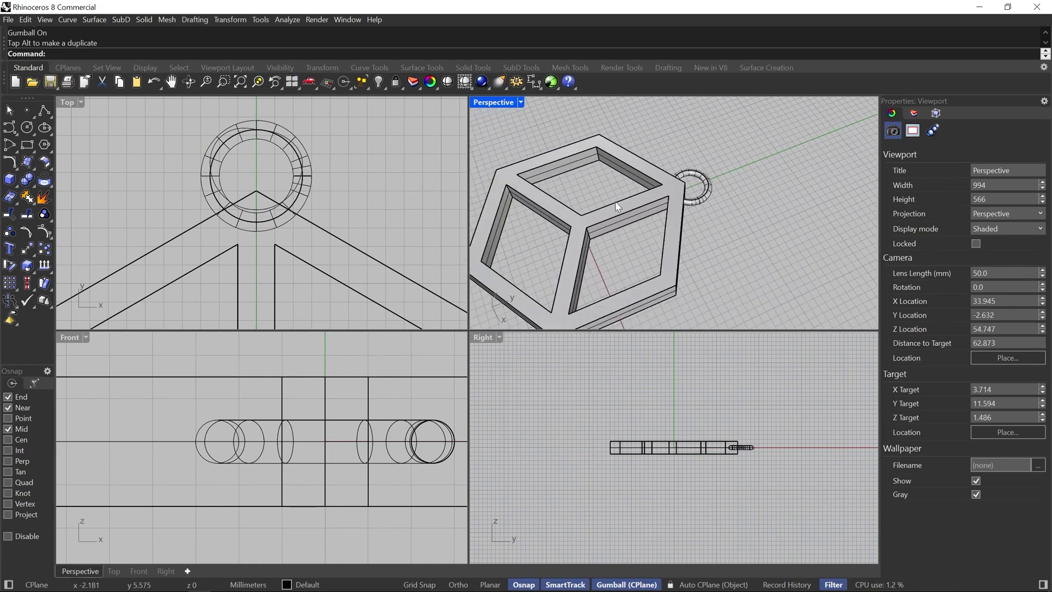
{"action": "scroll", "coordinate": [617, 206], "scroll_direction": "down", "scroll_amount": 4}
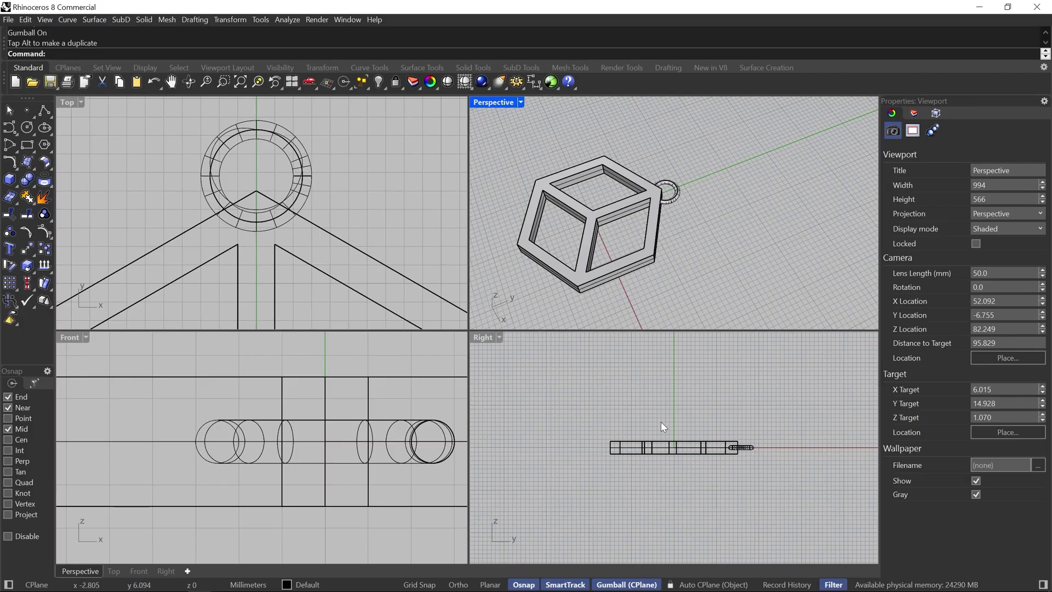
- In the Right viewport, draw a circle centred on the origin (0) with a diameter of about 4.5 mm
{"action": "scroll", "coordinate": [660, 422], "scroll_direction": "down", "scroll_amount": 4}
{"action": "scroll", "coordinate": [735, 420], "scroll_direction": "up", "scroll_amount": 8}
{"action": "scroll", "coordinate": [611, 457], "scroll_direction": "up", "scroll_amount": 5}
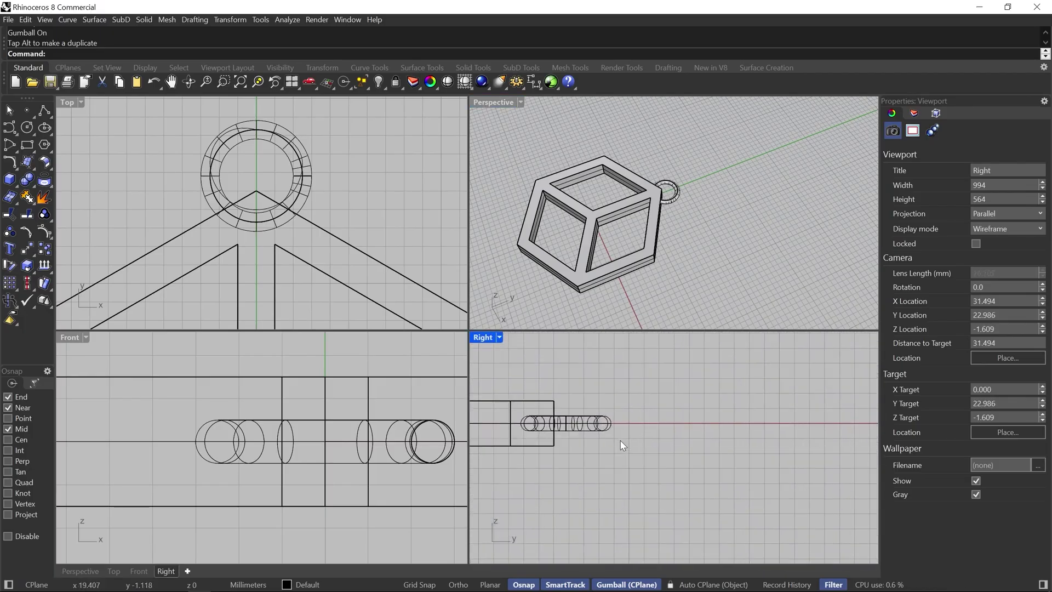
{"action": "left_click", "coordinate": [27, 127]}
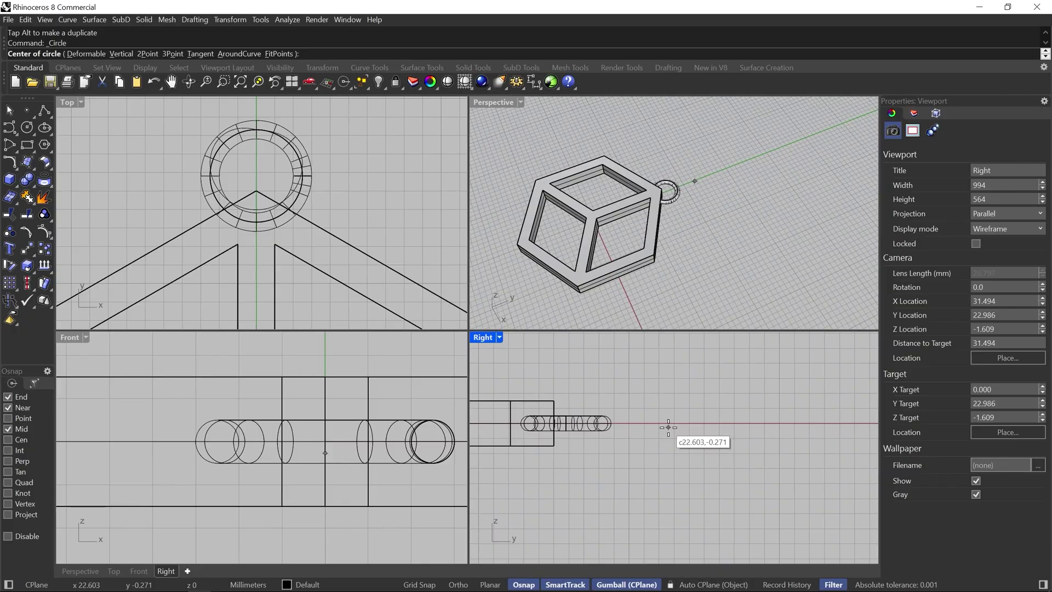
{"action": "type", "text": "0"}
{"action": "key", "text": "Return"}
{"action": "scroll", "coordinate": [668, 428], "scroll_direction": "down", "scroll_amount": 5}
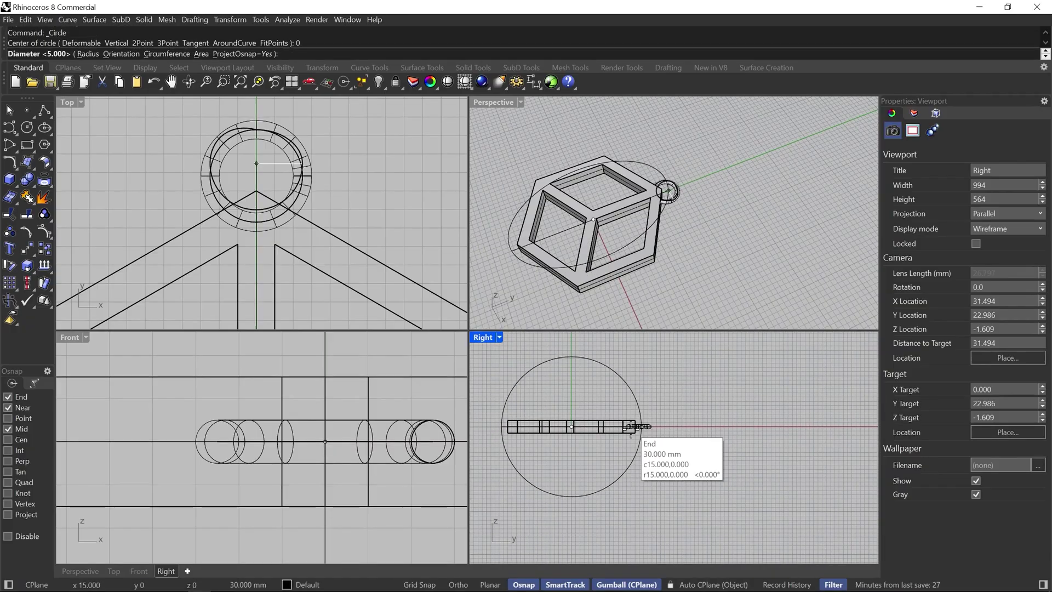
{"action": "scroll", "coordinate": [631, 427], "scroll_direction": "down", "scroll_amount": 2}
{"action": "scroll", "coordinate": [605, 429], "scroll_direction": "up", "scroll_amount": 6}
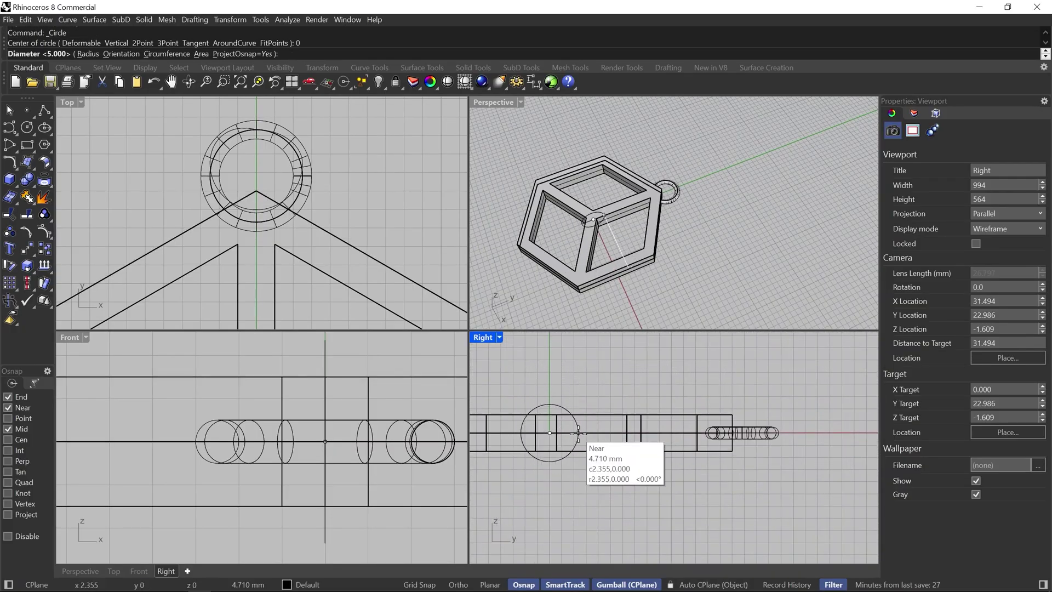
{"action": "left_click", "coordinate": [578, 432]}
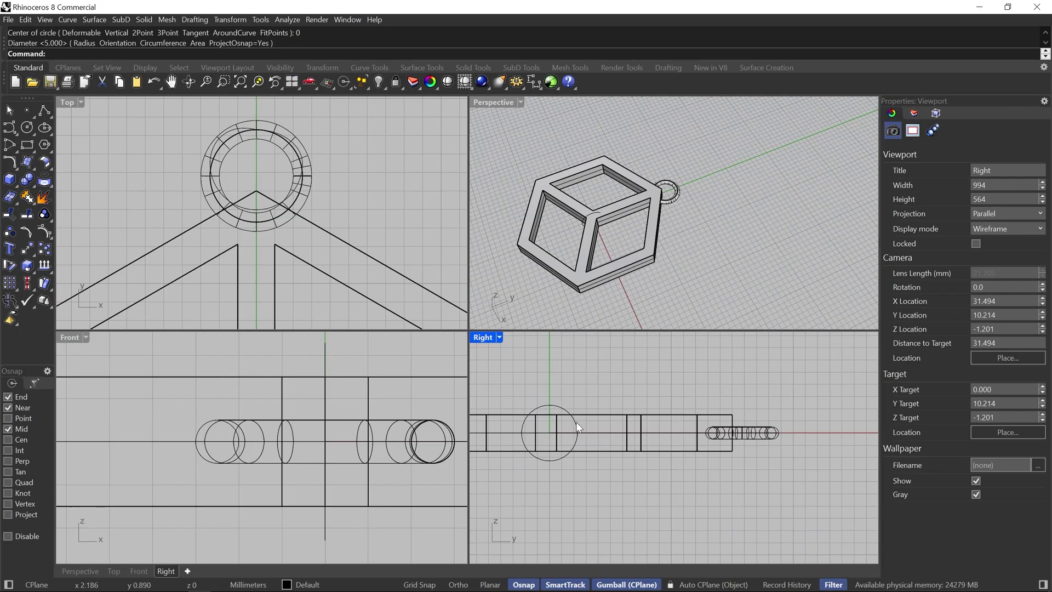
- Move the new circle along Y to just beyond the pipe ring, its centre at about Y 24 mm, and clear the selection
{"action": "left_click", "coordinate": [577, 422]}
{"action": "left_click_drag", "start_coordinate": [576, 421], "coordinate": [850, 431], "text": "shift"}
{"action": "scroll", "coordinate": [621, 451], "scroll_direction": "down", "scroll_amount": 4}
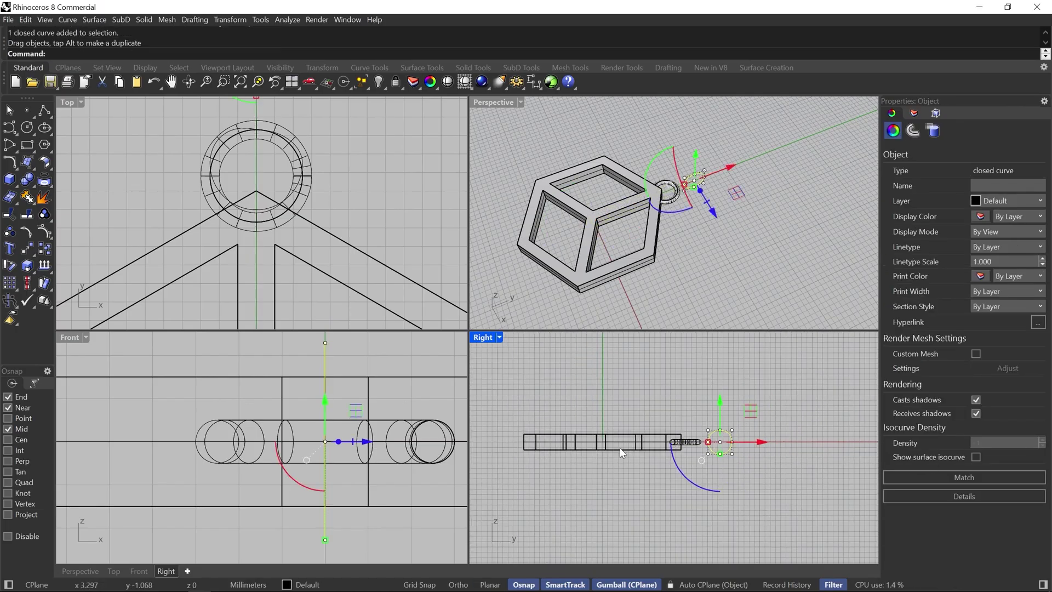
{"action": "scroll", "coordinate": [717, 446], "scroll_direction": "up", "scroll_amount": 5}
{"action": "left_click_drag", "start_coordinate": [683, 436], "coordinate": [705, 443]}
{"action": "left_click", "coordinate": [755, 376]}
{"action": "scroll", "coordinate": [652, 431], "scroll_direction": "up", "scroll_amount": 4}
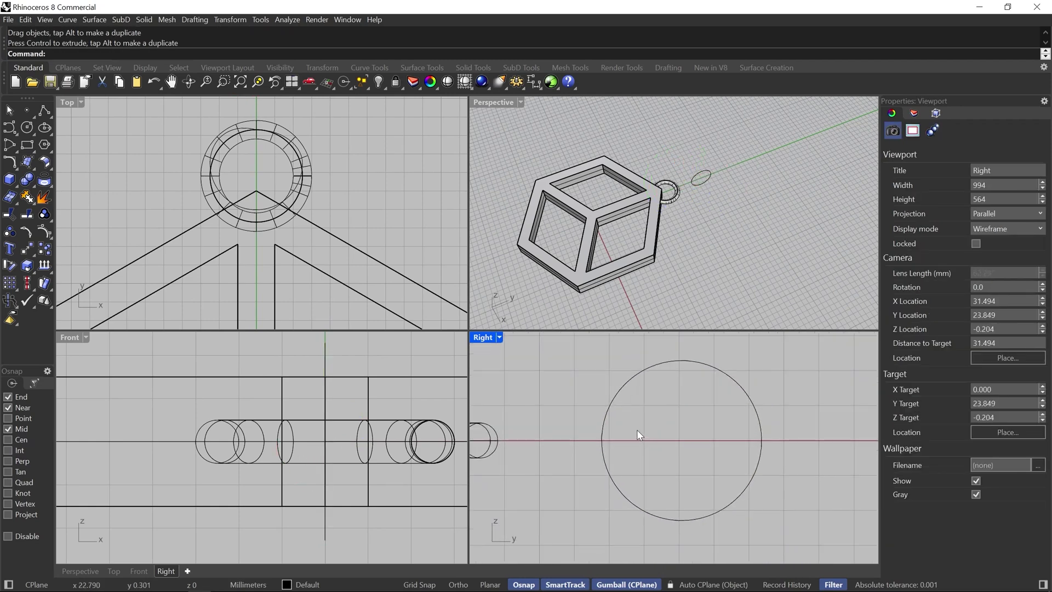
{"action": "left_click_drag", "start_coordinate": [604, 429], "coordinate": [556, 459]}
{"action": "left_click_drag", "start_coordinate": [567, 415], "coordinate": [617, 458]}
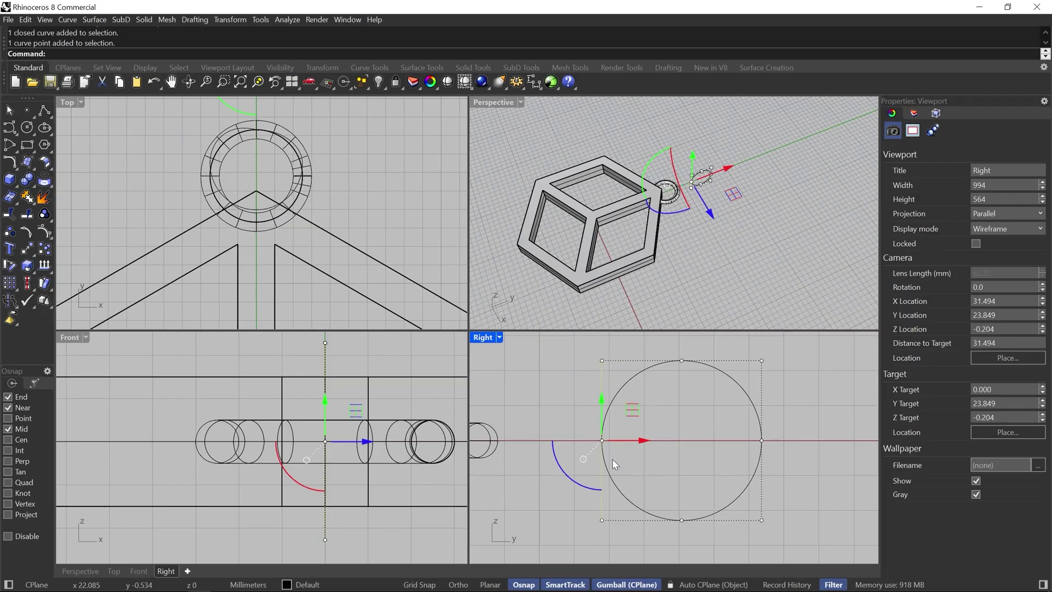
{"action": "key", "text": "F11"}
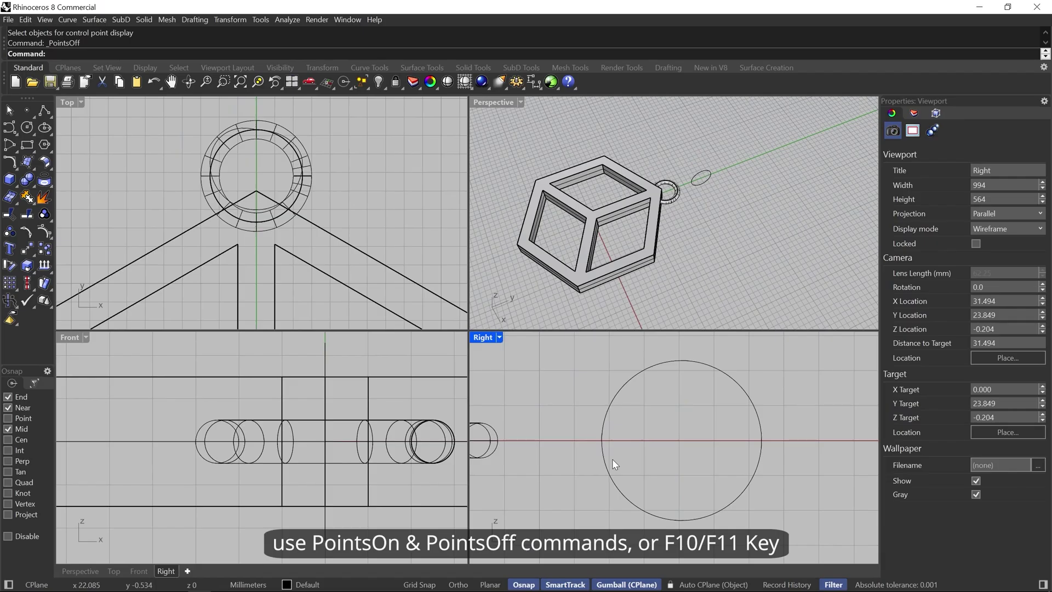
- Turn on the circle's control points and pull the point nearest the ring about 1.8 mm towards the ring to form a teardrop
{"action": "left_click_drag", "start_coordinate": [589, 448], "coordinate": [576, 465]}
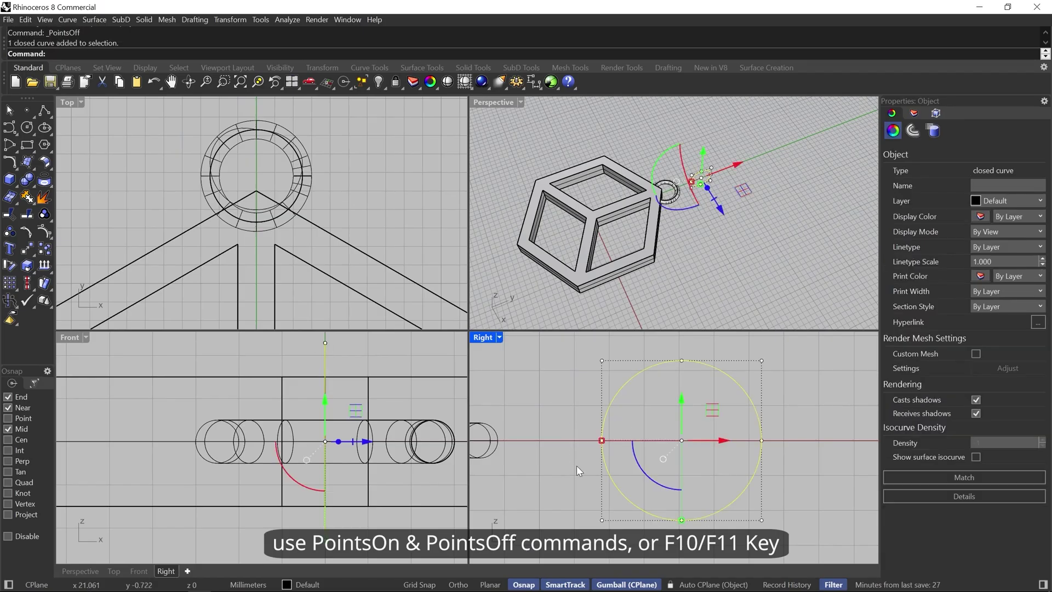
{"action": "key", "text": "F10"}
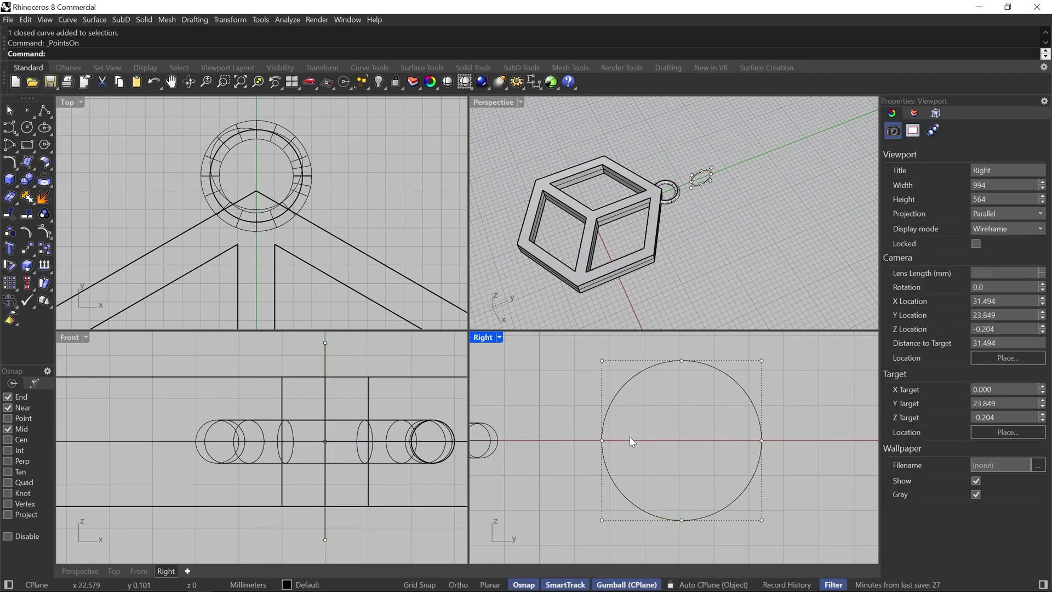
{"action": "left_click_drag", "start_coordinate": [628, 426], "coordinate": [577, 440]}
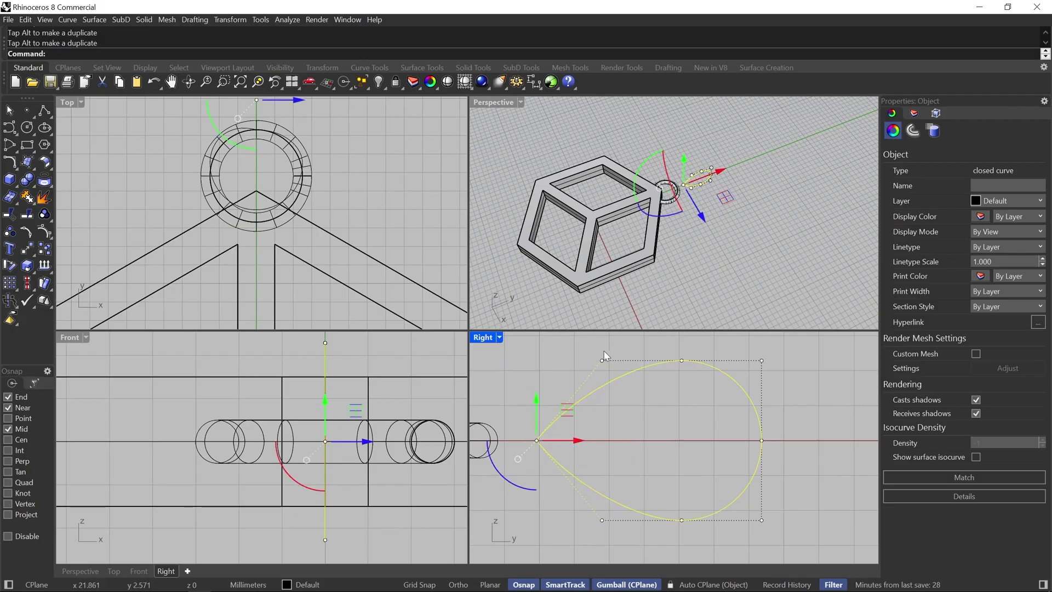
{"action": "left_click", "coordinate": [603, 413]}
- Nudge the two corner control points beside the teardrop's tip 0.4 mm towards the ring and clear the selection
{"action": "left_click_drag", "start_coordinate": [583, 341], "coordinate": [627, 535]}
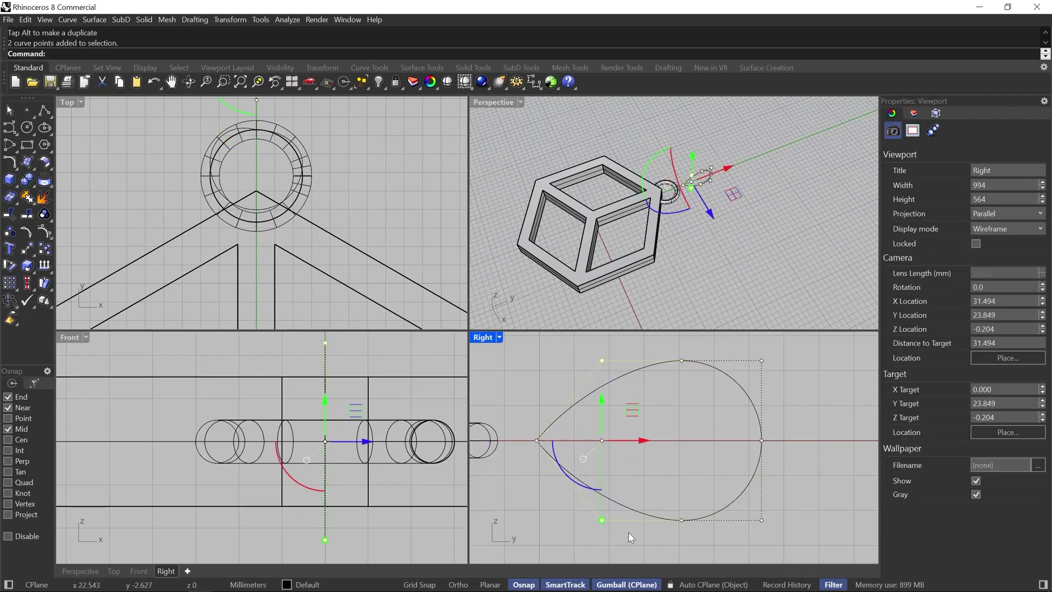
{"action": "key", "text": "alt+Left"}
{"action": "key", "text": "alt+Left"}
{"action": "key", "text": "Escape"}
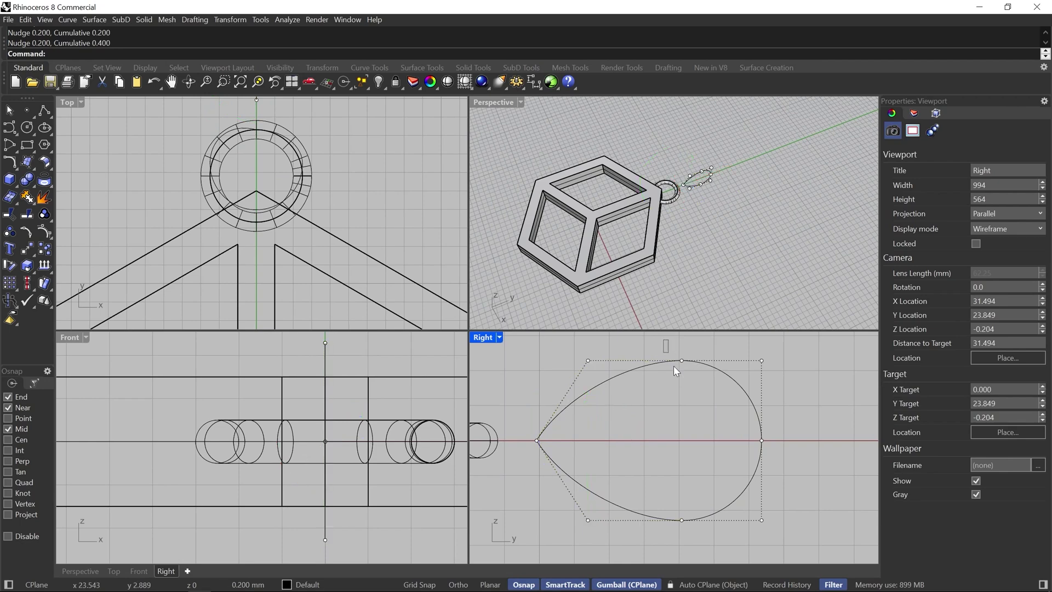
- Shift the control points at the teardrop's widest part about 0.5 mm towards its tip and clear the selection
{"action": "left_click_drag", "start_coordinate": [664, 340], "coordinate": [711, 541]}
{"action": "key", "text": "alt+Left"}
{"action": "key", "text": "alt+Left"}
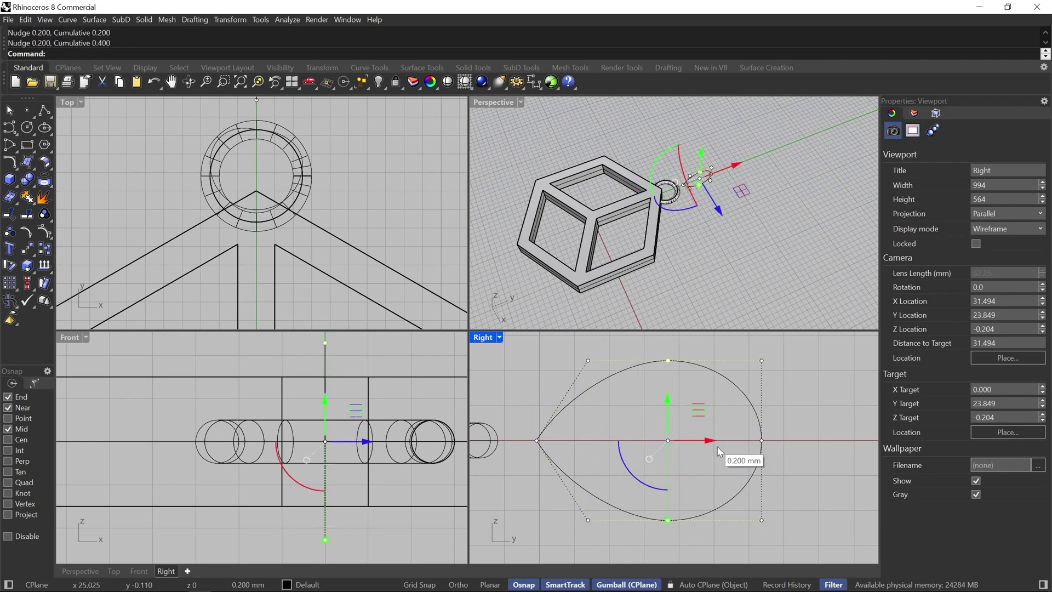
{"action": "left_click_drag", "start_coordinate": [708, 439], "coordinate": [705, 440]}
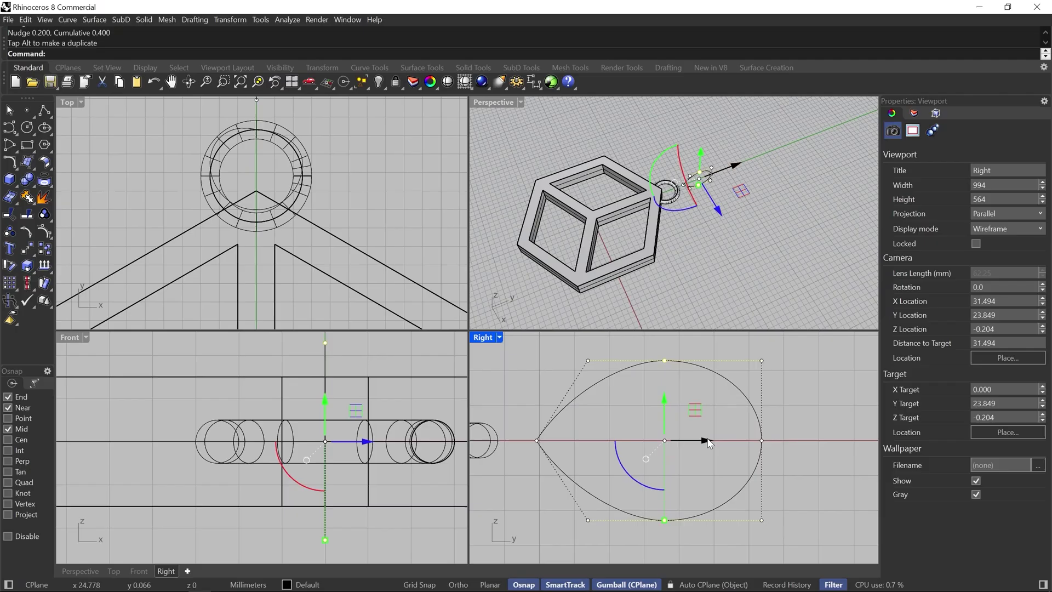
{"action": "left_click", "coordinate": [795, 377]}
{"action": "scroll", "coordinate": [660, 434], "scroll_direction": "down", "scroll_amount": 2}
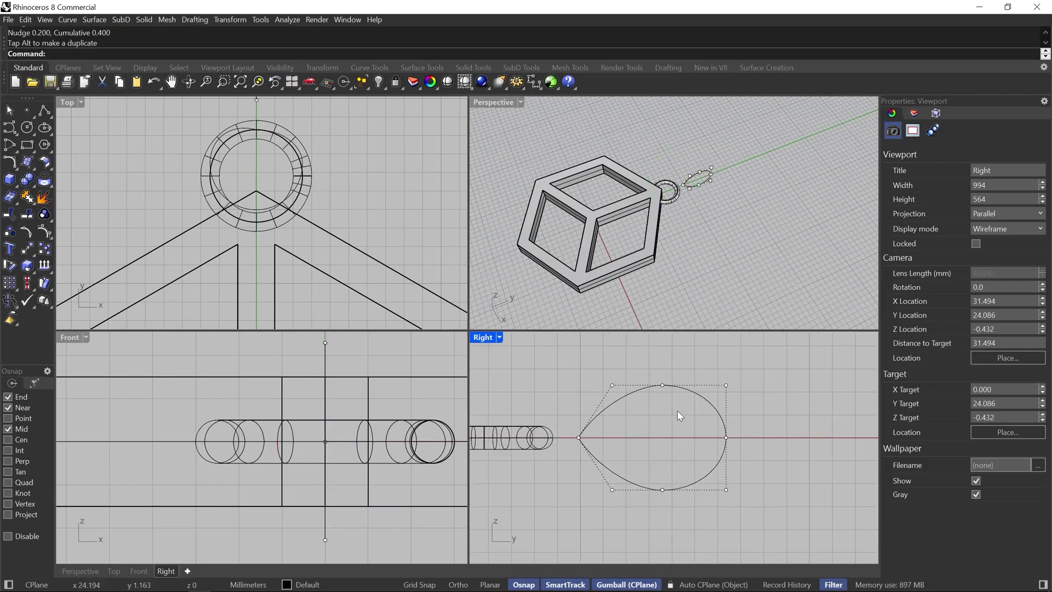
- Turn off the teardrop's control points, offset the curve 0.5 mm inward with sharp corners, and clear the selection
{"action": "left_click", "coordinate": [686, 423]}
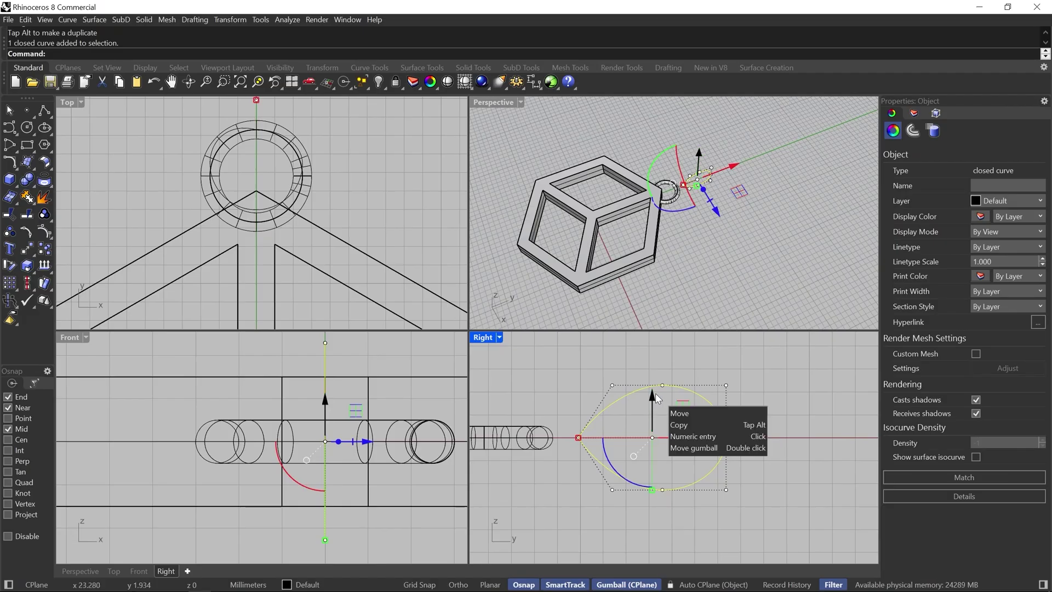
{"action": "key", "text": "F11"}
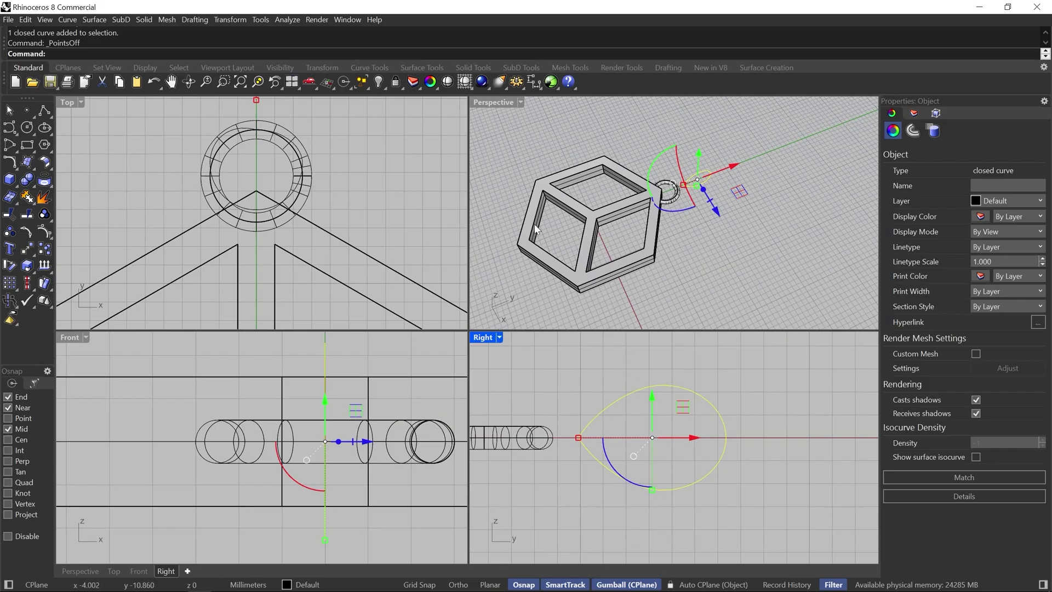
{"action": "left_click", "coordinate": [369, 69]}
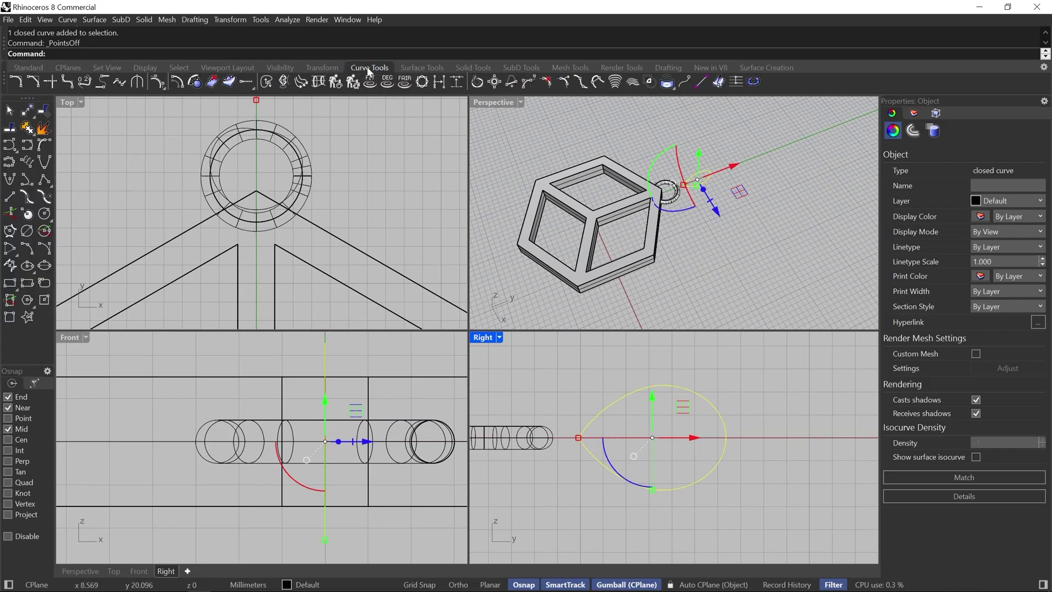
{"action": "left_click", "coordinate": [178, 82]}
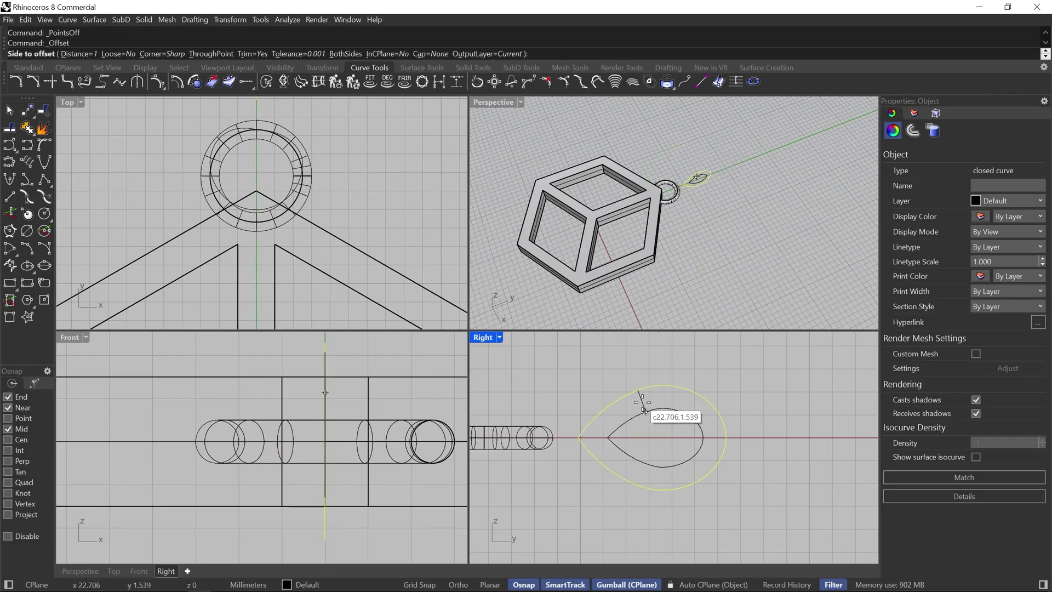
{"action": "left_click", "coordinate": [85, 55]}
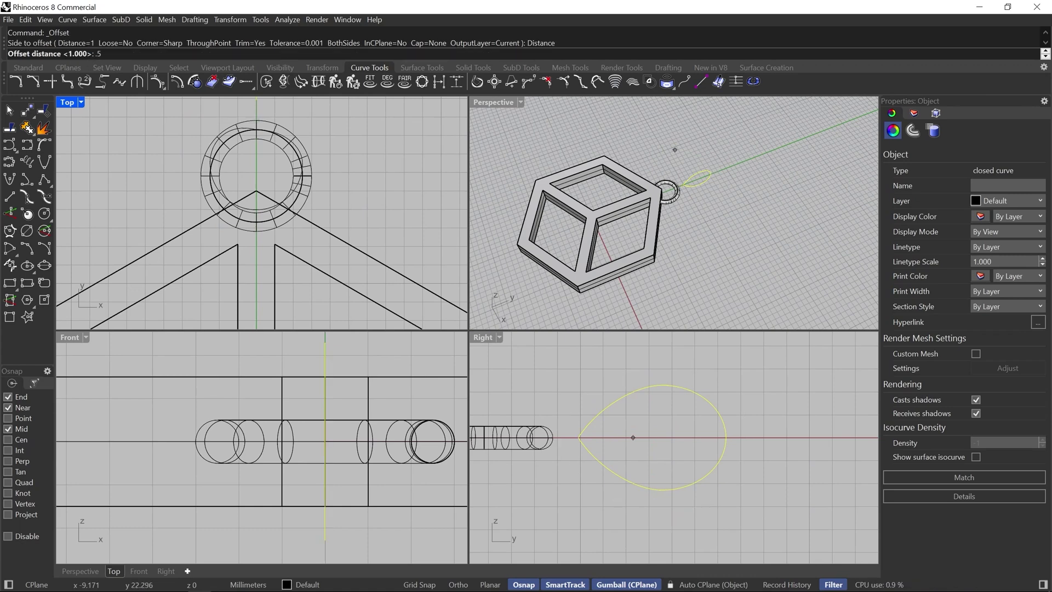
{"action": "key", "text": "Return"}
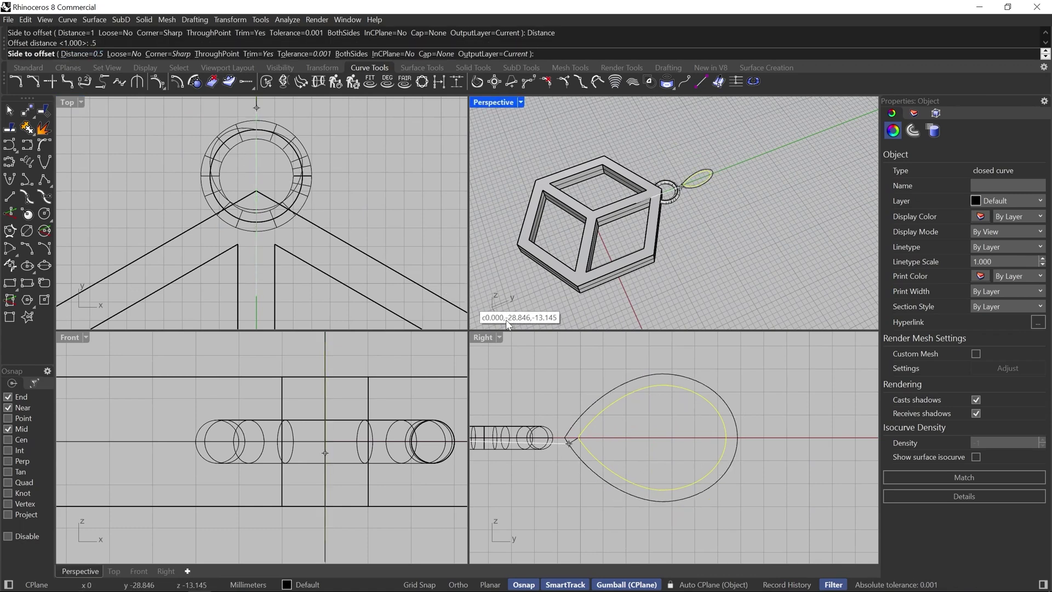
{"action": "left_click", "coordinate": [638, 402]}
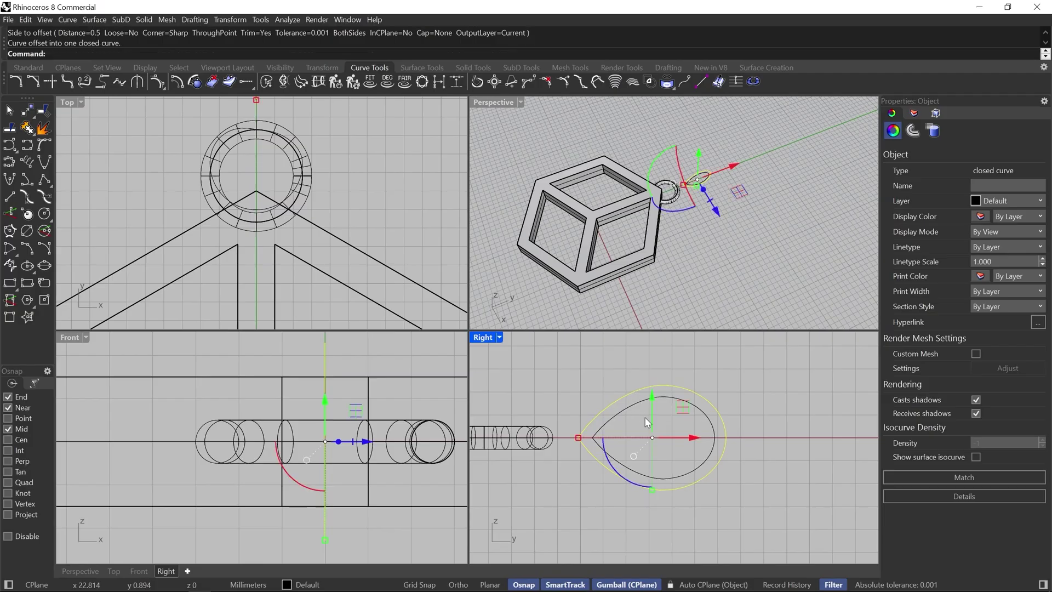
{"action": "left_click", "coordinate": [753, 384]}
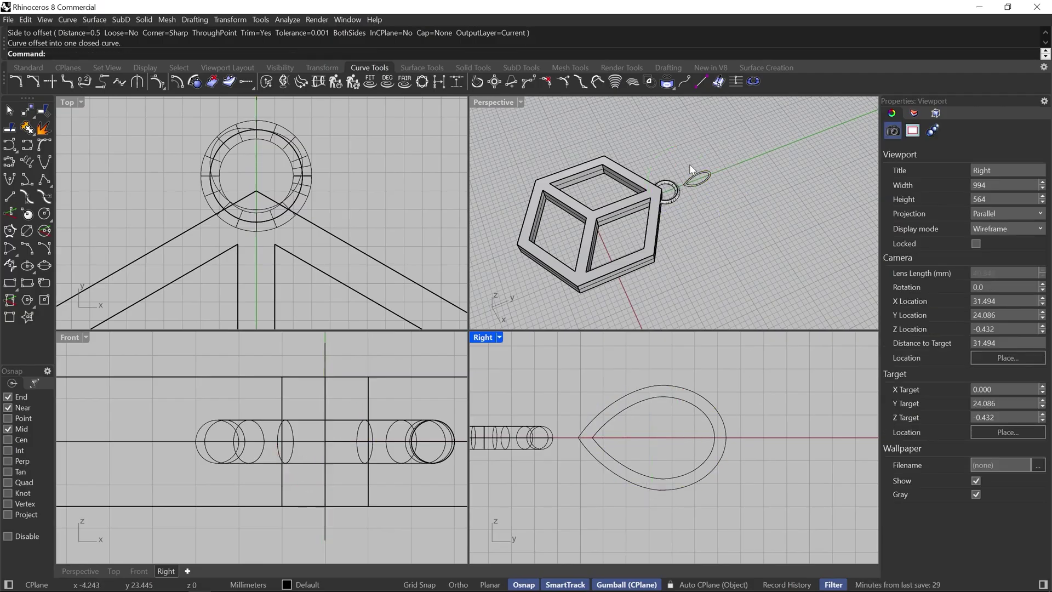
- Extrude both teardrop curves with ExtrudeCrv as a solid, about 8 mm to each side, and clear the selection
{"action": "scroll", "coordinate": [701, 186], "scroll_direction": "up", "scroll_amount": 5}
{"action": "right_click_drag", "start_coordinate": [723, 220], "coordinate": [701, 186]}
{"action": "left_click_drag", "start_coordinate": [771, 179], "coordinate": [730, 233]}
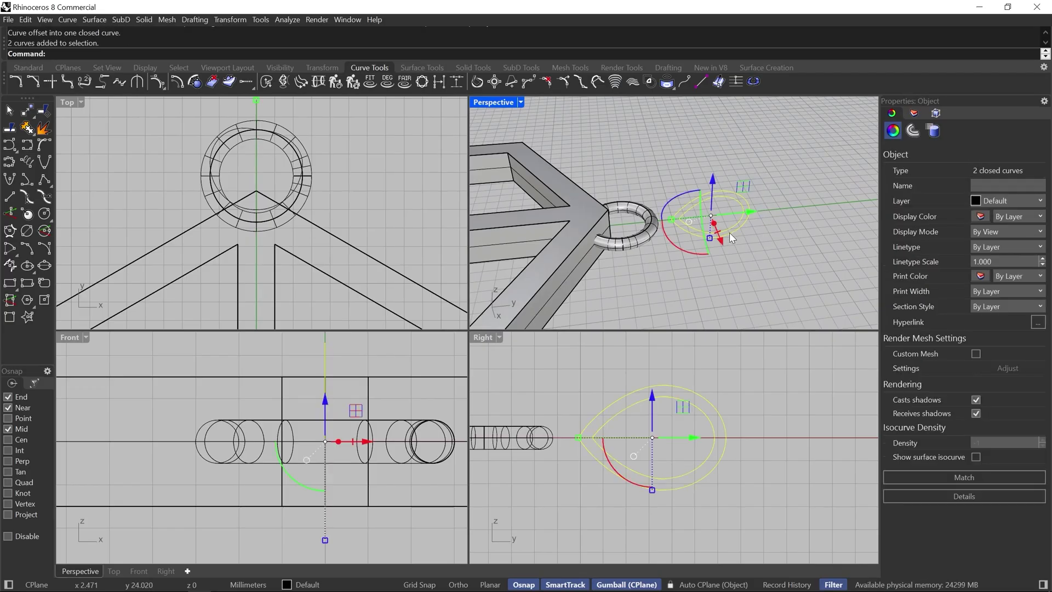
{"action": "right_click", "coordinate": [613, 31]}
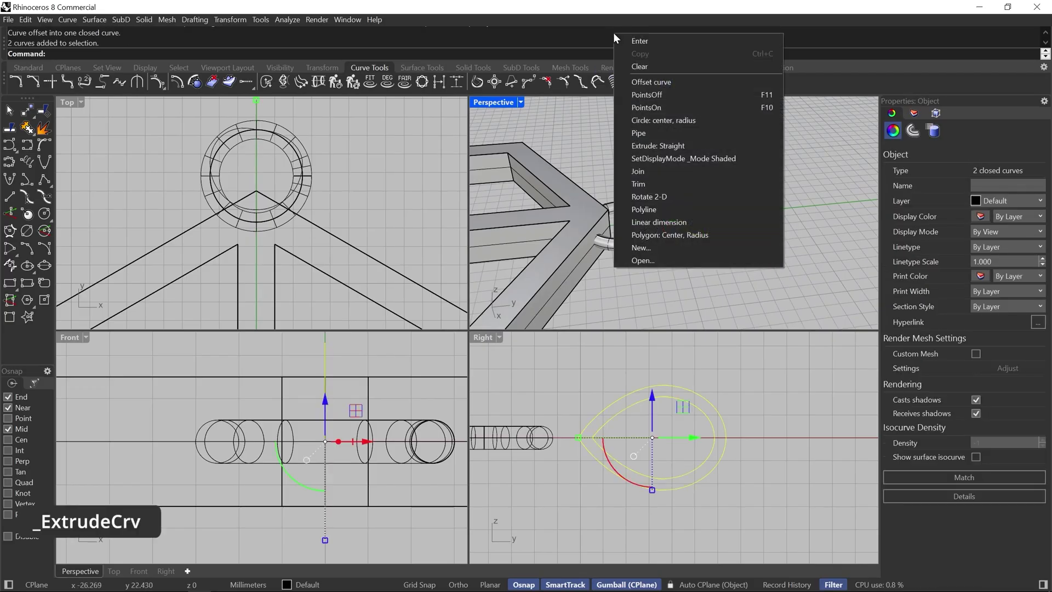
{"action": "left_click", "coordinate": [554, 7]}
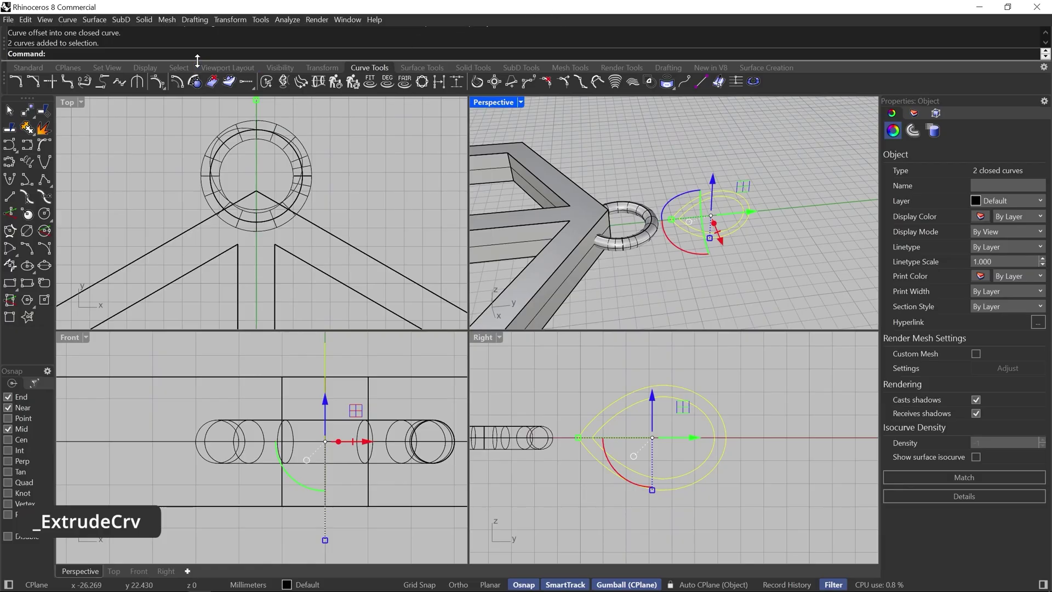
{"action": "type", "text": "Ex"}
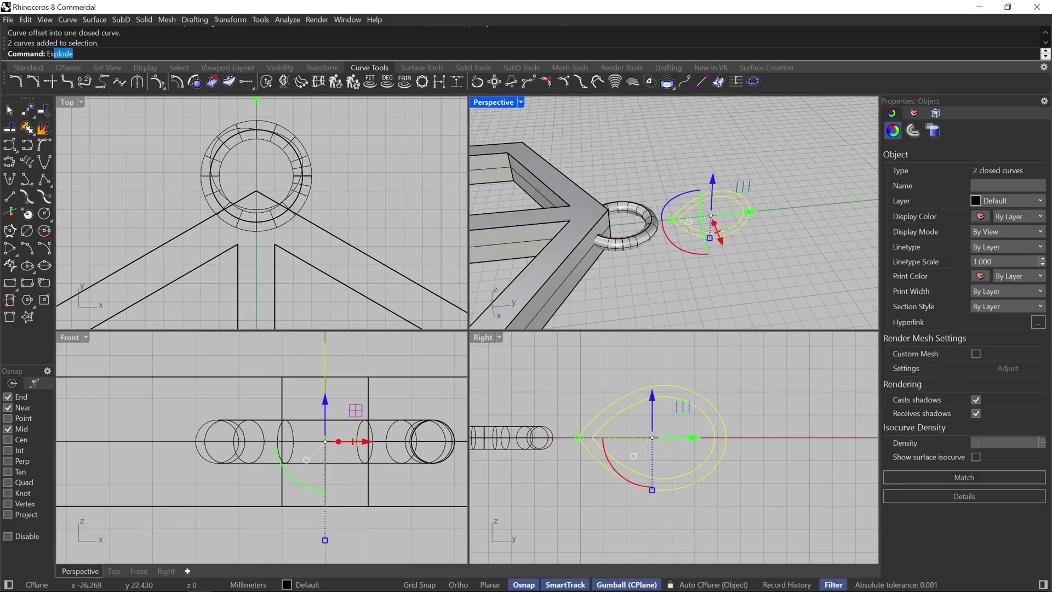
{"action": "type", "text": "trudeCrv"}
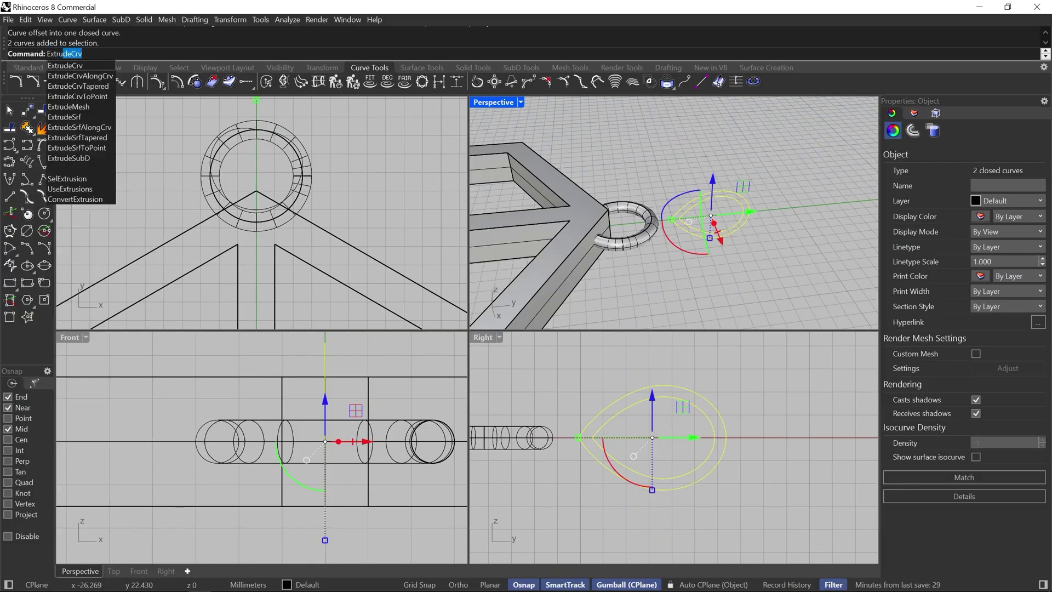
{"action": "left_click", "coordinate": [64, 65]}
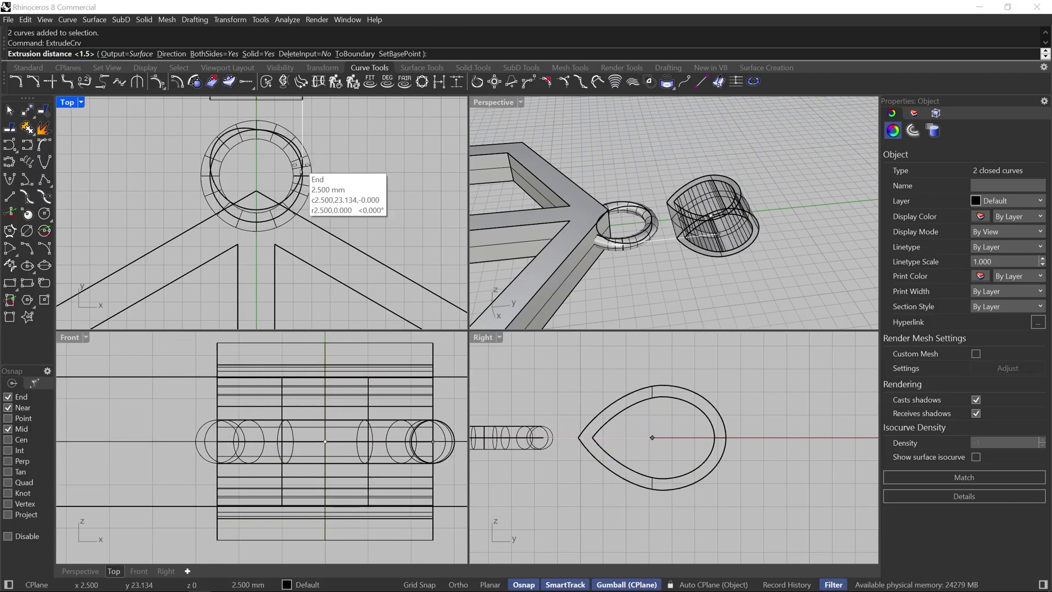
{"action": "scroll", "coordinate": [289, 207], "scroll_direction": "down", "scroll_amount": 5}
{"action": "scroll", "coordinate": [303, 170], "scroll_direction": "up", "scroll_amount": 3}
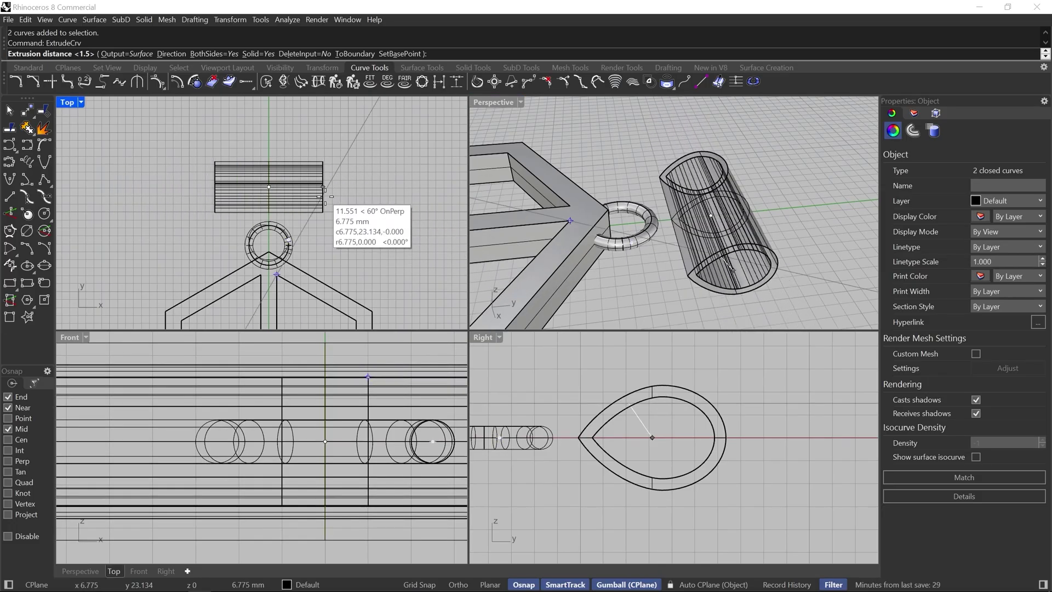
{"action": "left_click", "coordinate": [328, 189]}
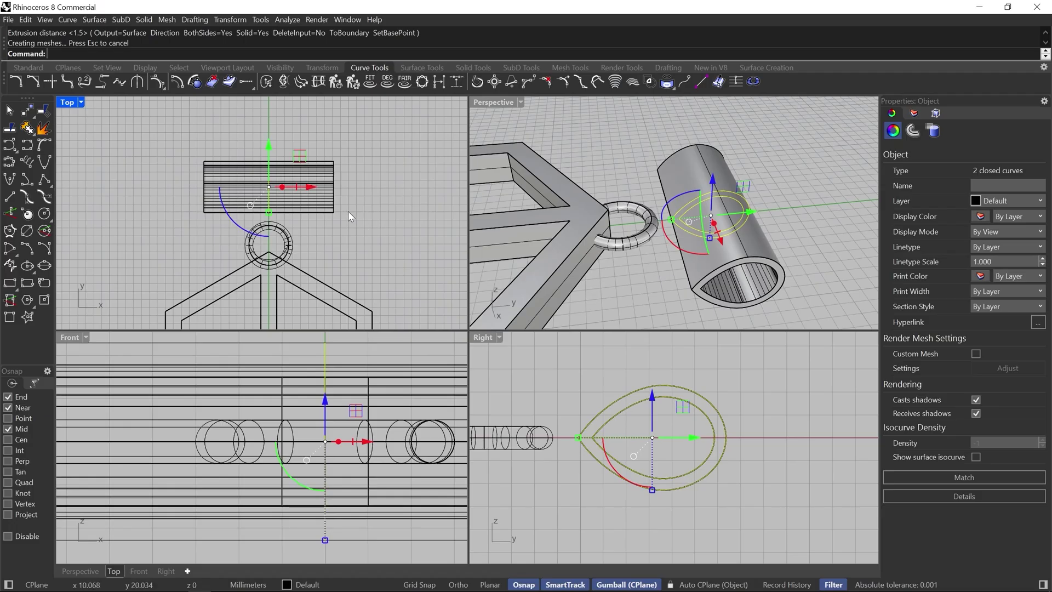
{"action": "key", "text": "Escape"}
- Draw a corner-to-corner rectangle overlapping the bail's right half in the Top view and move it slightly towards the centre line
{"action": "scroll", "coordinate": [291, 165], "scroll_direction": "up", "scroll_amount": 5}
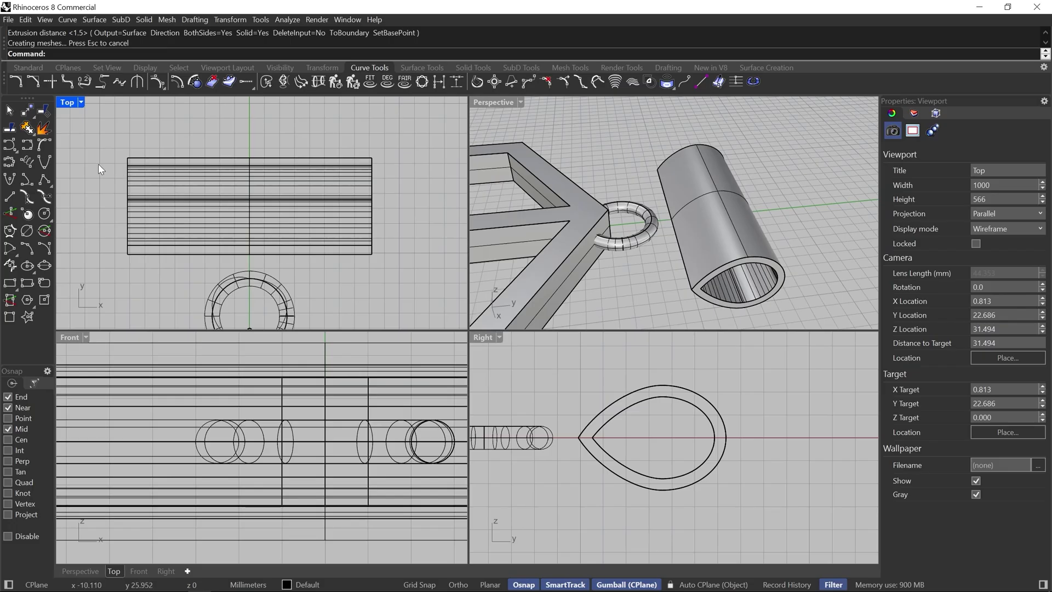
{"action": "left_click", "coordinate": [26, 65]}
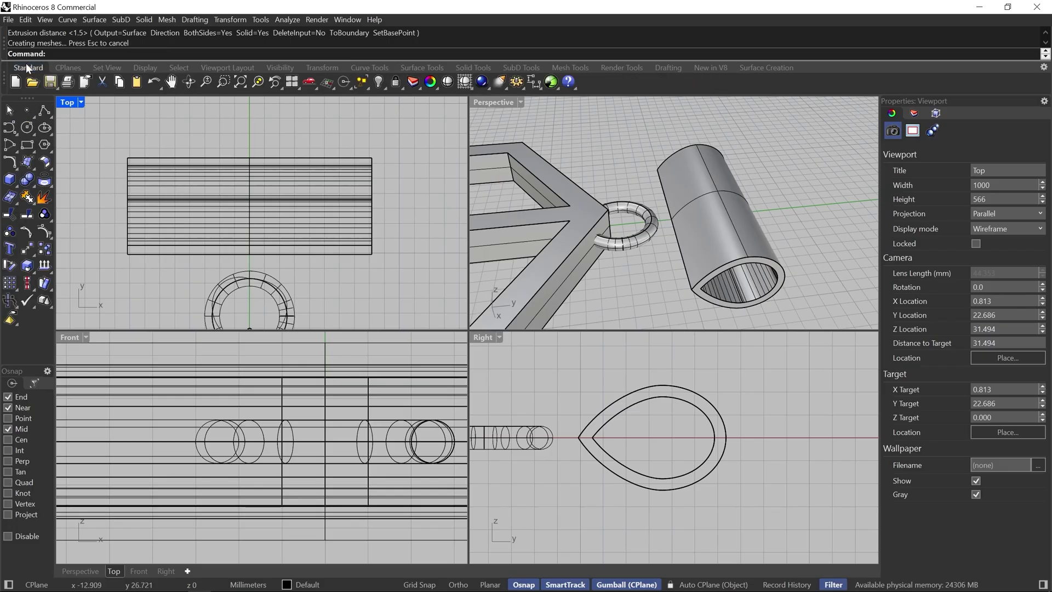
{"action": "left_click", "coordinate": [27, 145]}
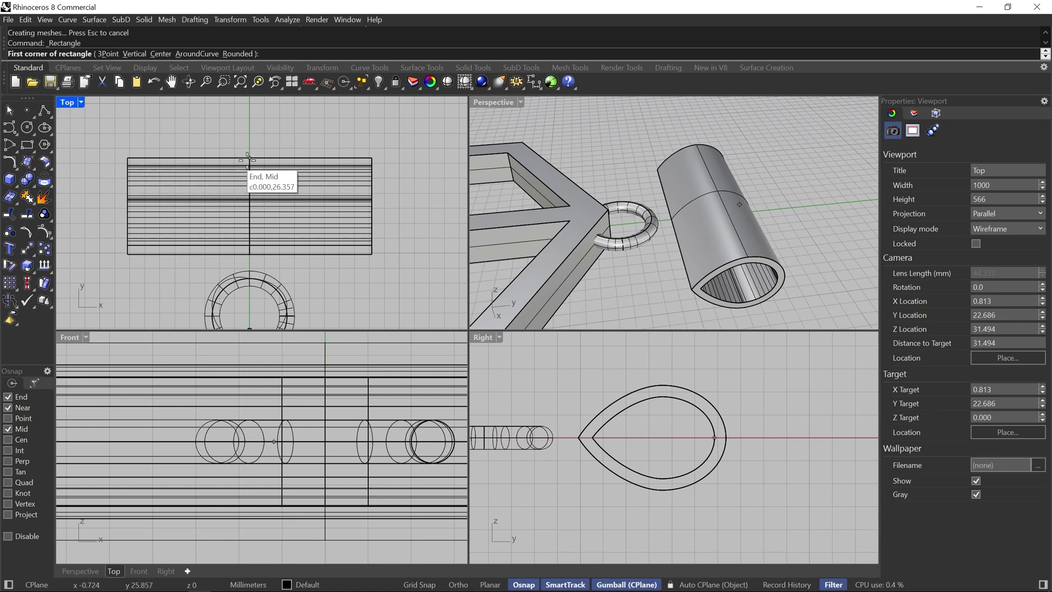
{"action": "left_click", "coordinate": [281, 146]}
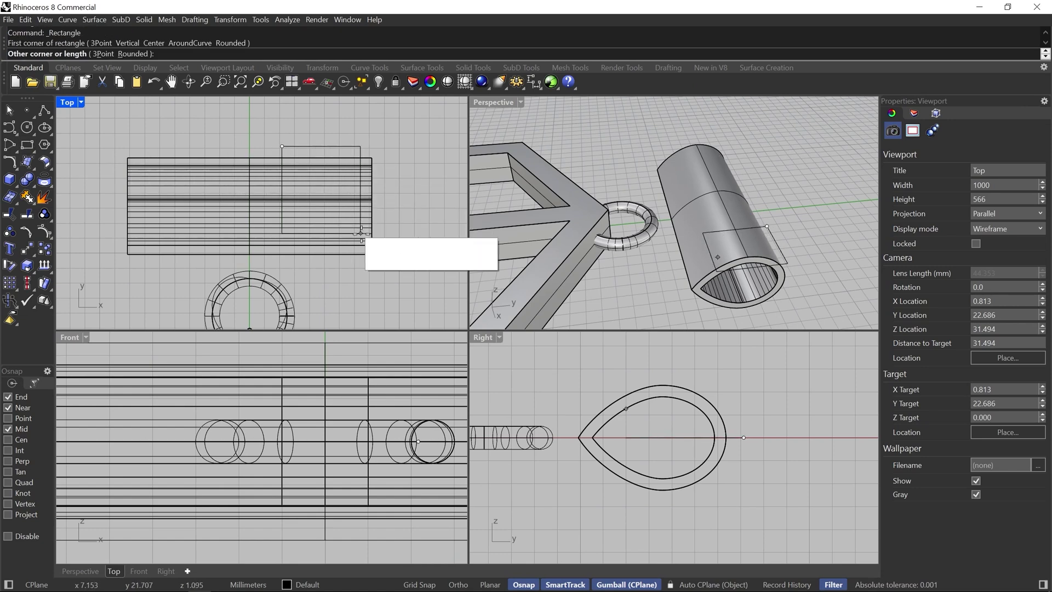
{"action": "left_click", "coordinate": [393, 270]}
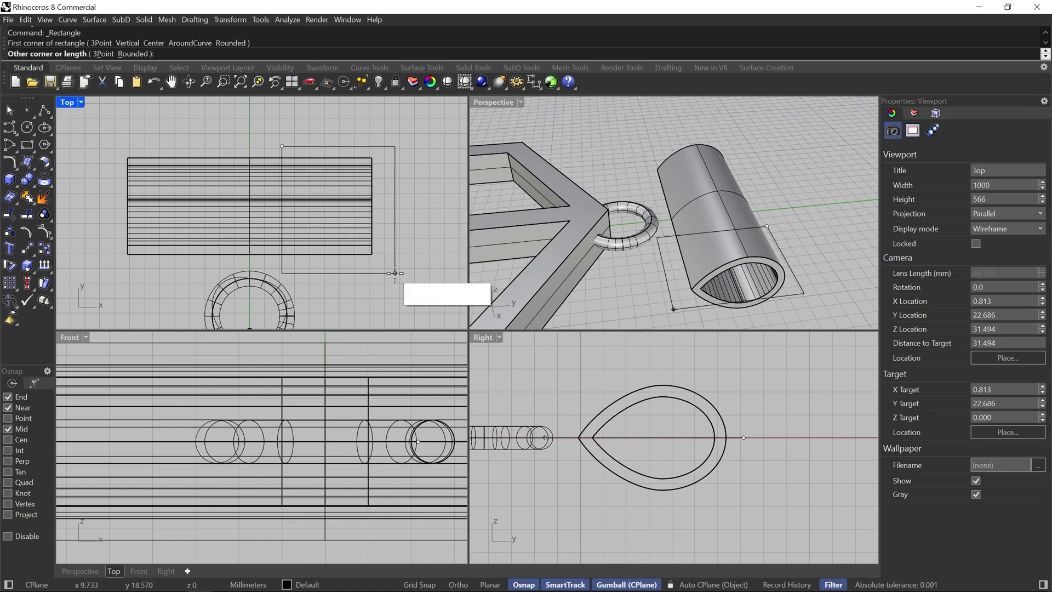
{"action": "scroll", "coordinate": [305, 269], "scroll_direction": "up", "scroll_amount": 3}
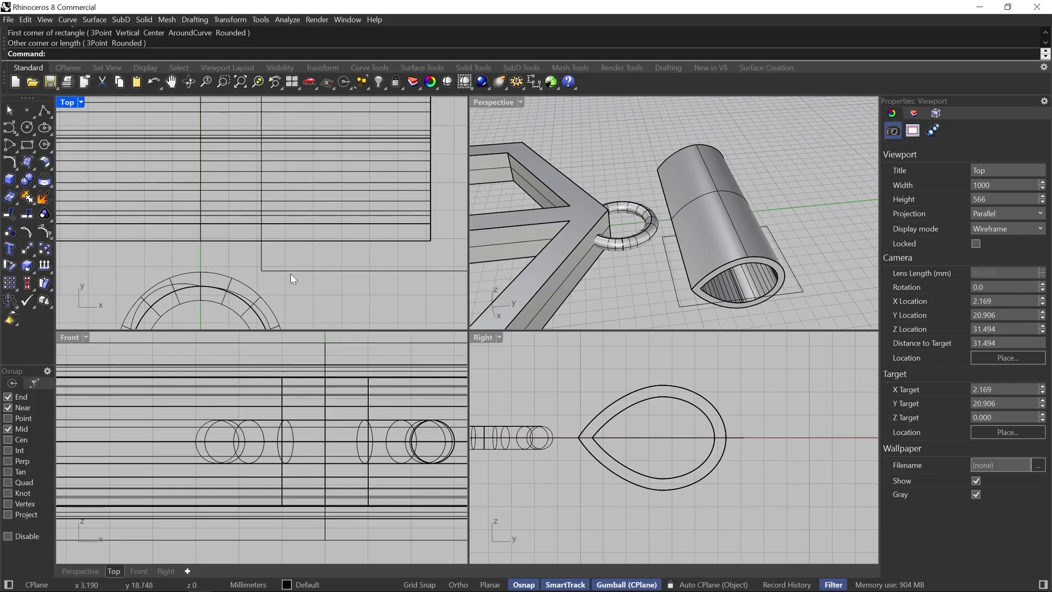
{"action": "left_click_drag", "start_coordinate": [284, 271], "coordinate": [272, 265]}
{"action": "scroll", "coordinate": [257, 271], "scroll_direction": "down", "scroll_amount": 2}
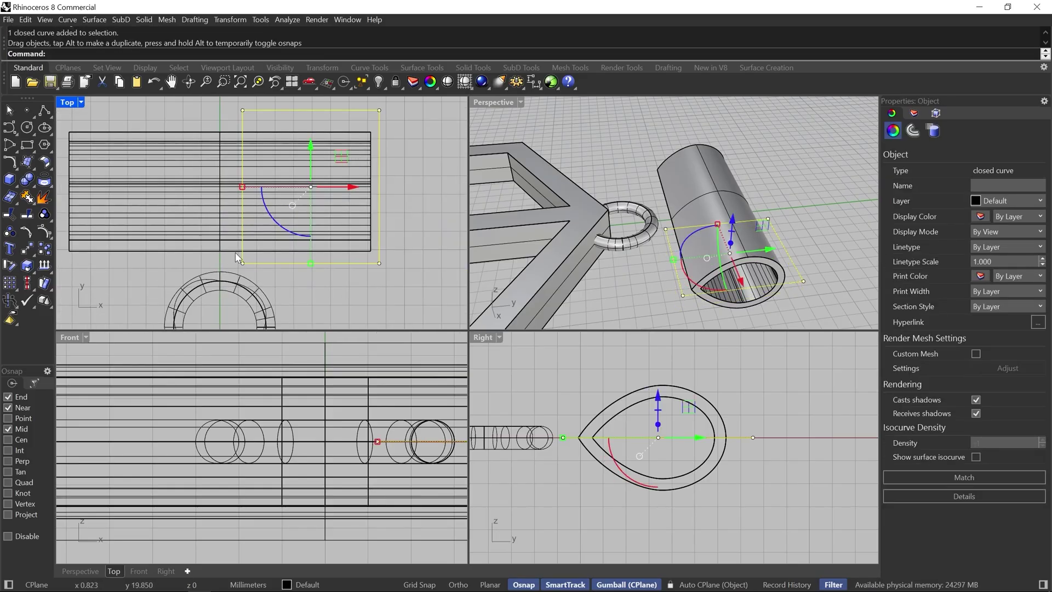
{"action": "scroll", "coordinate": [235, 252], "scroll_direction": "down", "scroll_amount": 2}
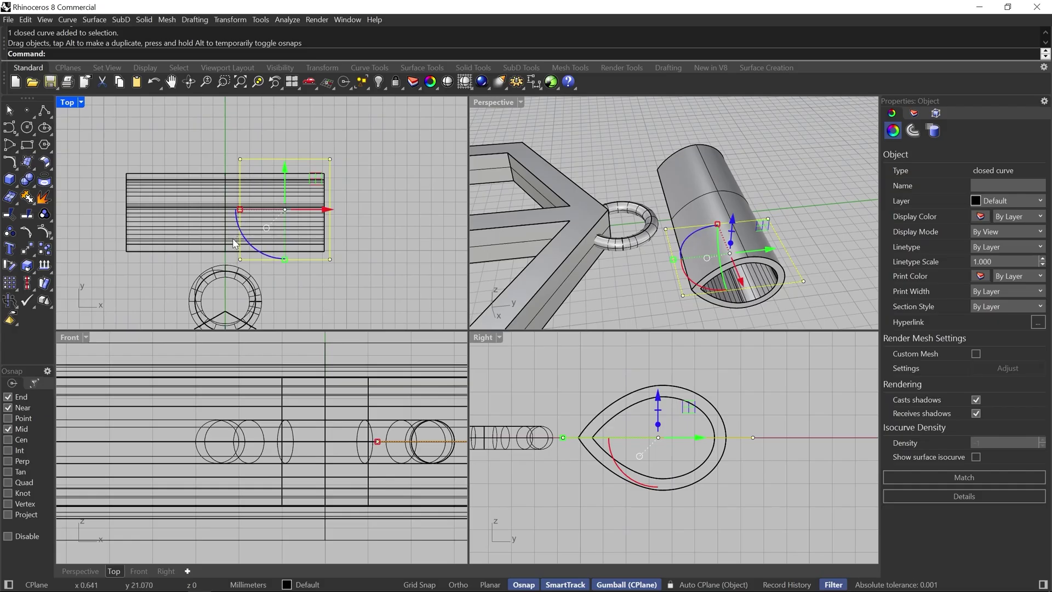
- Shift the rectangle's two corner points farthest from the ring outward to slant it into a parallelogram, and clear the selection
{"action": "scroll", "coordinate": [275, 132], "scroll_direction": "up", "scroll_amount": 2}
{"action": "left_click_drag", "start_coordinate": [211, 150], "coordinate": [348, 174]}
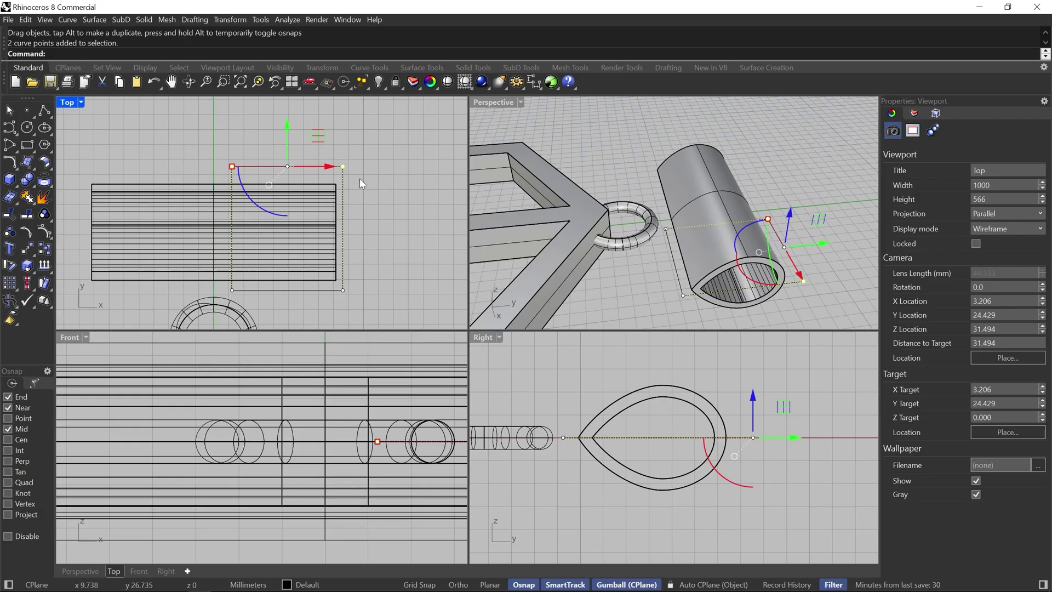
{"action": "left_click_drag", "start_coordinate": [323, 167], "coordinate": [344, 167]}
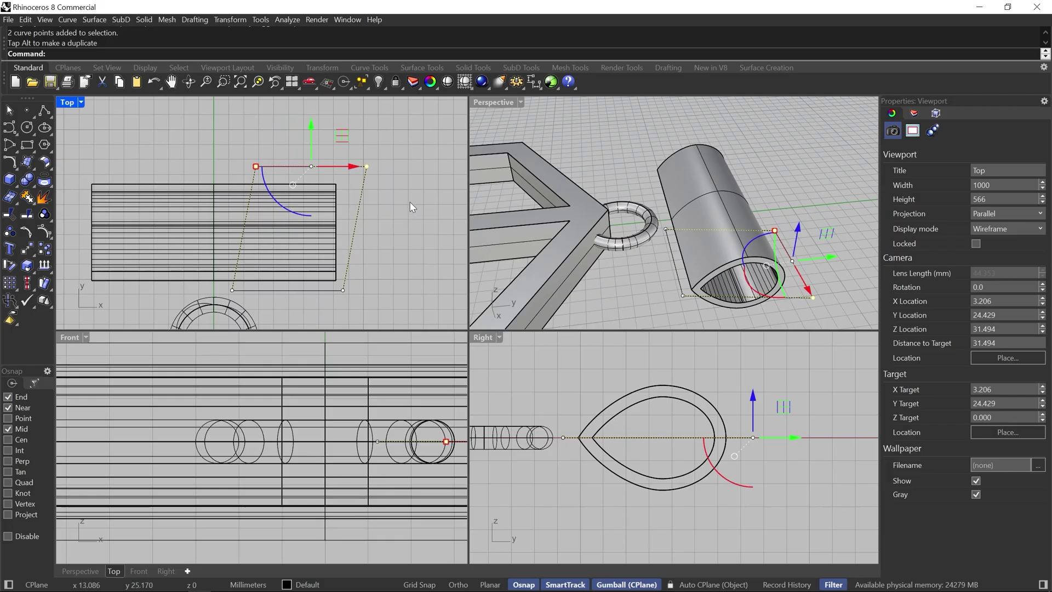
{"action": "key", "text": "Escape"}
{"action": "key", "text": "Escape"}
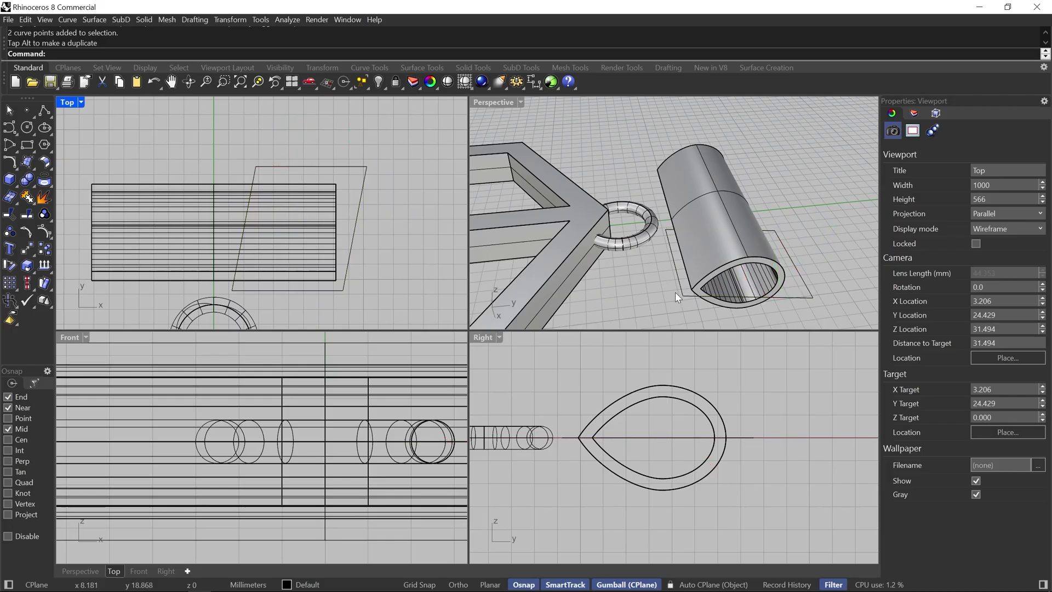
- Extrude the slanted outline with ExtrudeCrv as a solid, about 3.6 mm to each side, so it encloses the bail's height
{"action": "left_click_drag", "start_coordinate": [387, 158], "coordinate": [344, 190]}
{"action": "right_click", "coordinate": [550, 34]}
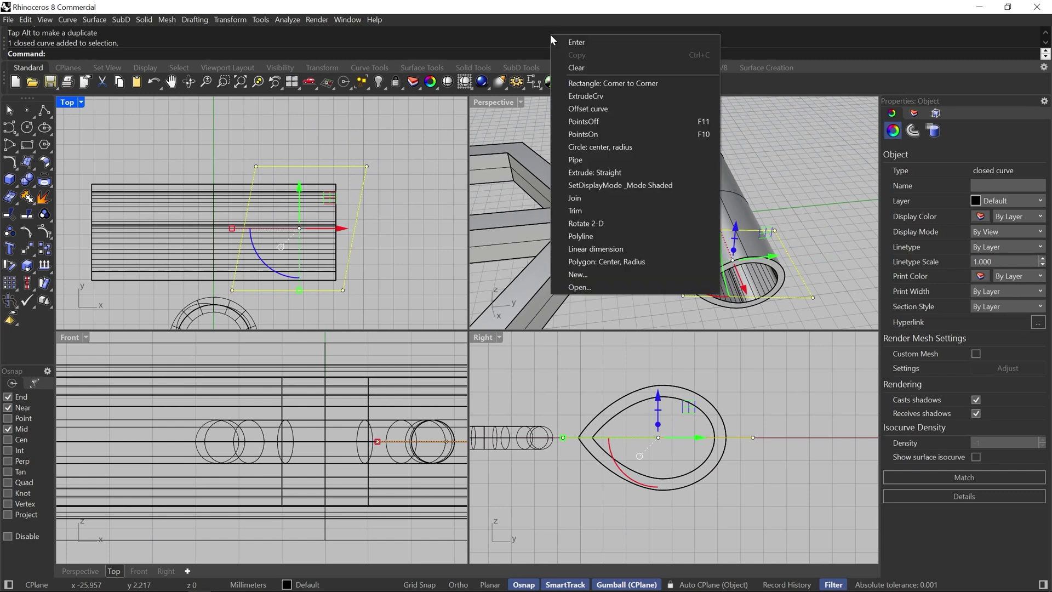
{"action": "left_click", "coordinate": [590, 97]}
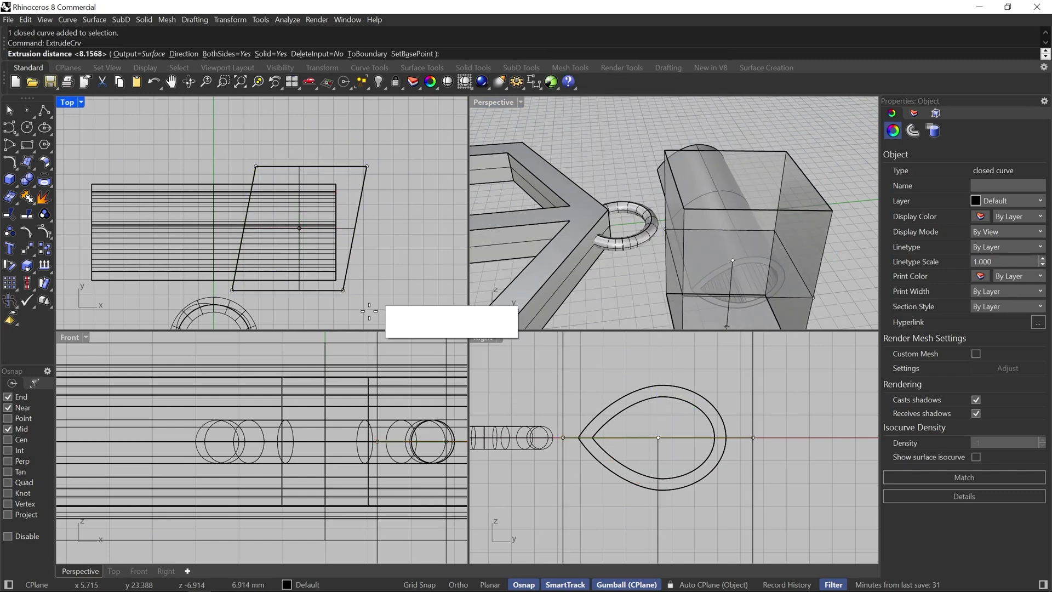
{"action": "scroll", "coordinate": [297, 410], "scroll_direction": "down", "scroll_amount": 8}
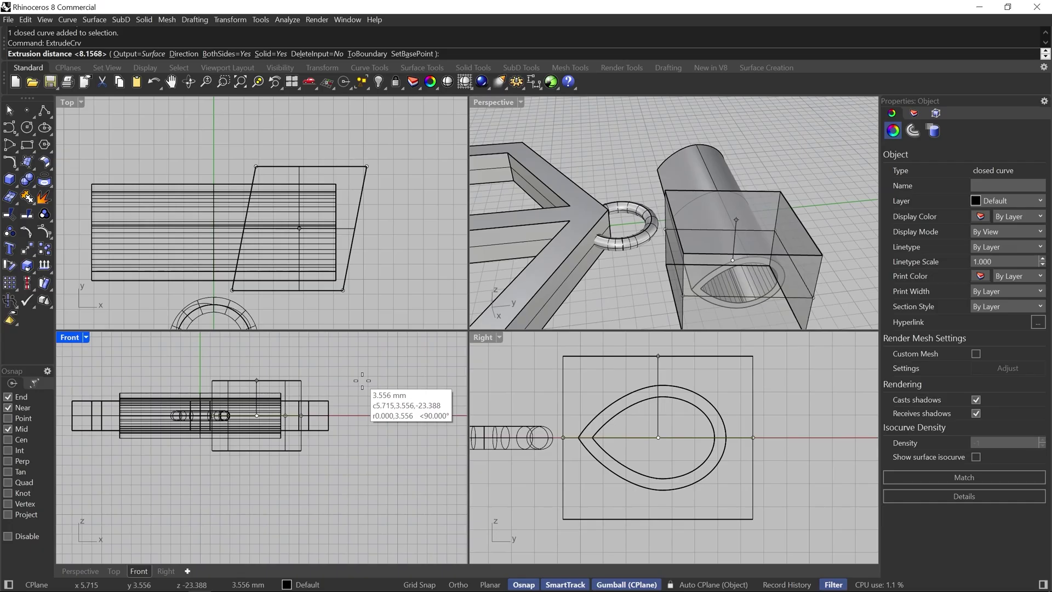
{"action": "key", "text": "Escape"}
- Mirror a copy of the slanted block to the bail's other end across the Y axis through origin 0, and clear the selection
{"action": "right_click_drag", "start_coordinate": [619, 221], "coordinate": [756, 255]}
{"action": "left_click", "coordinate": [807, 162]}
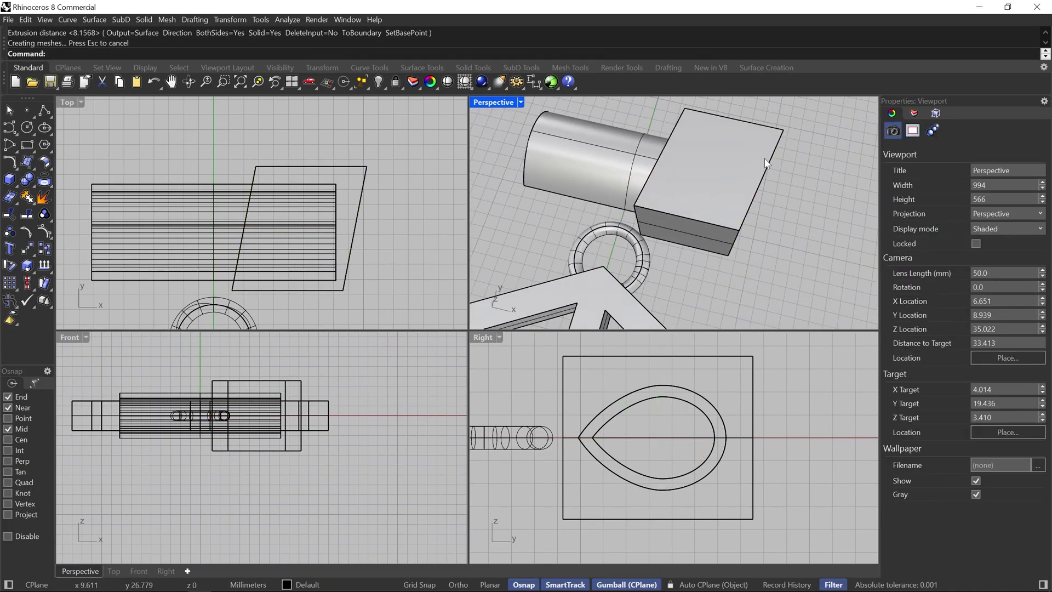
{"action": "left_click", "coordinate": [766, 162]}
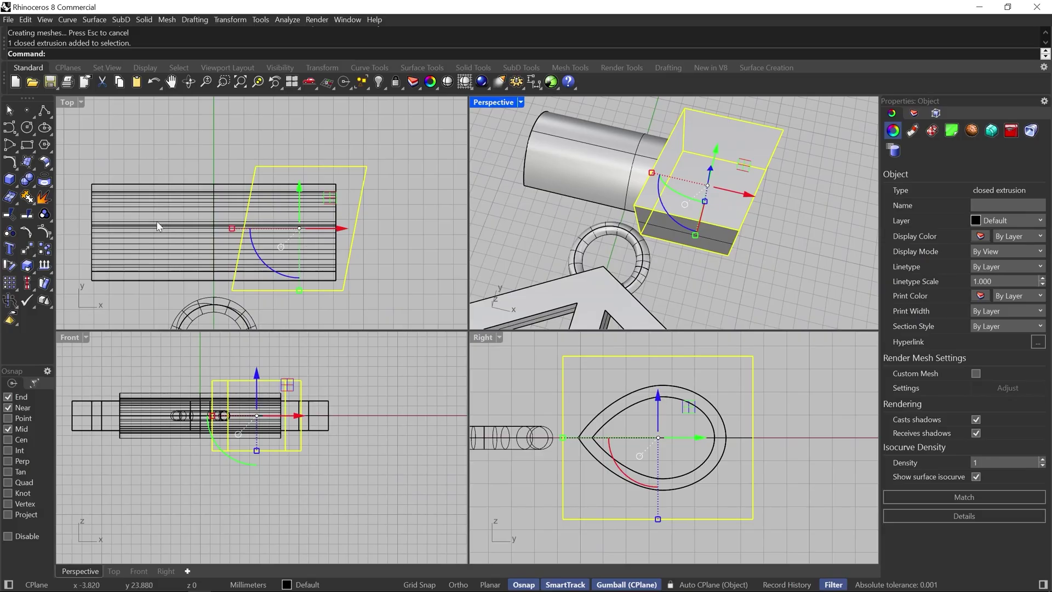
{"action": "type", "text": "Mirror"}
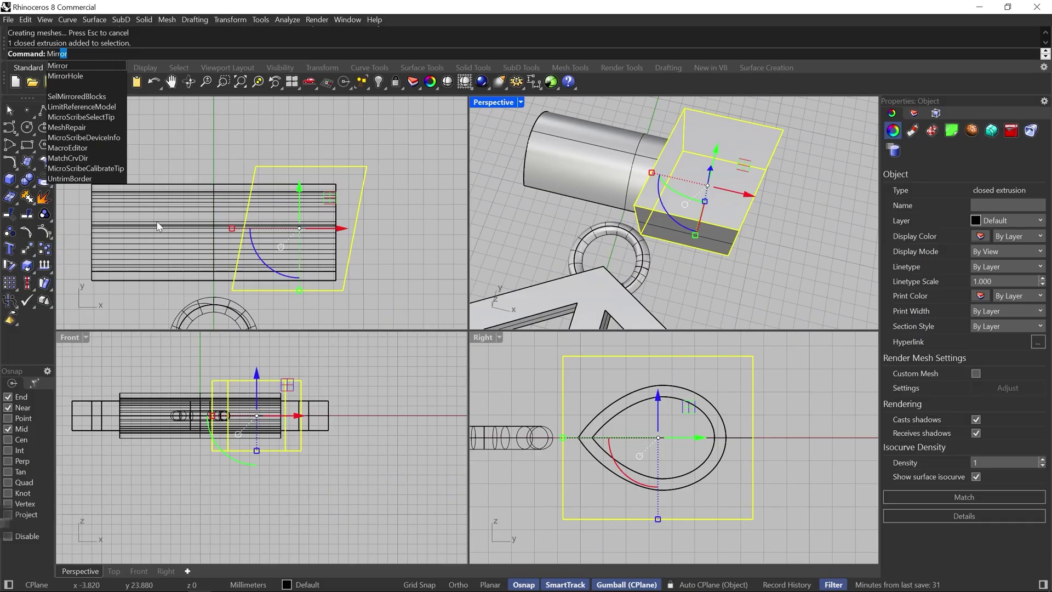
{"action": "left_click", "coordinate": [68, 64]}
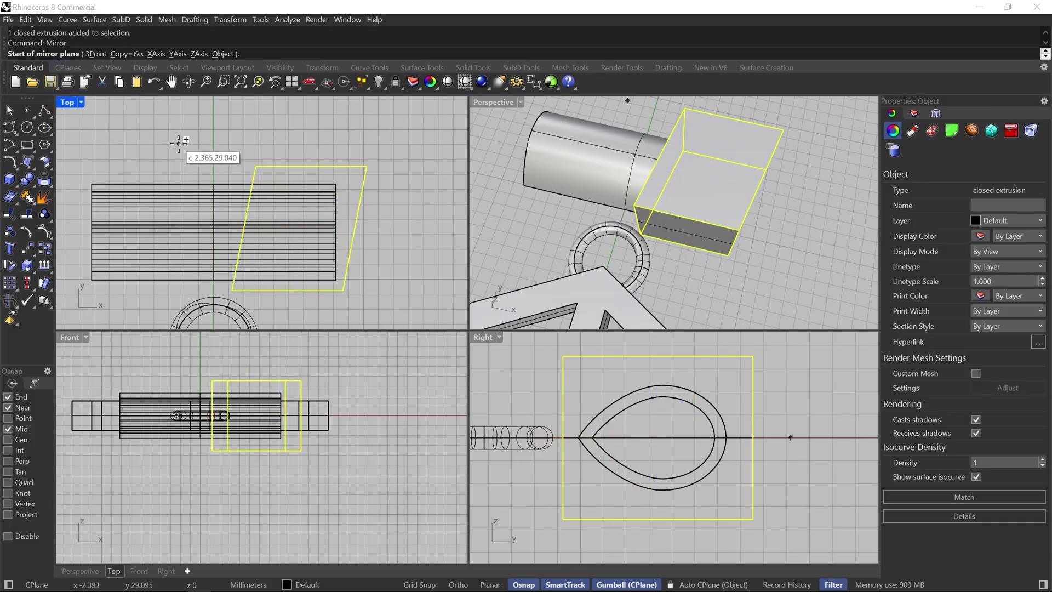
{"action": "type", "text": "0"}
{"action": "key", "text": "Return"}
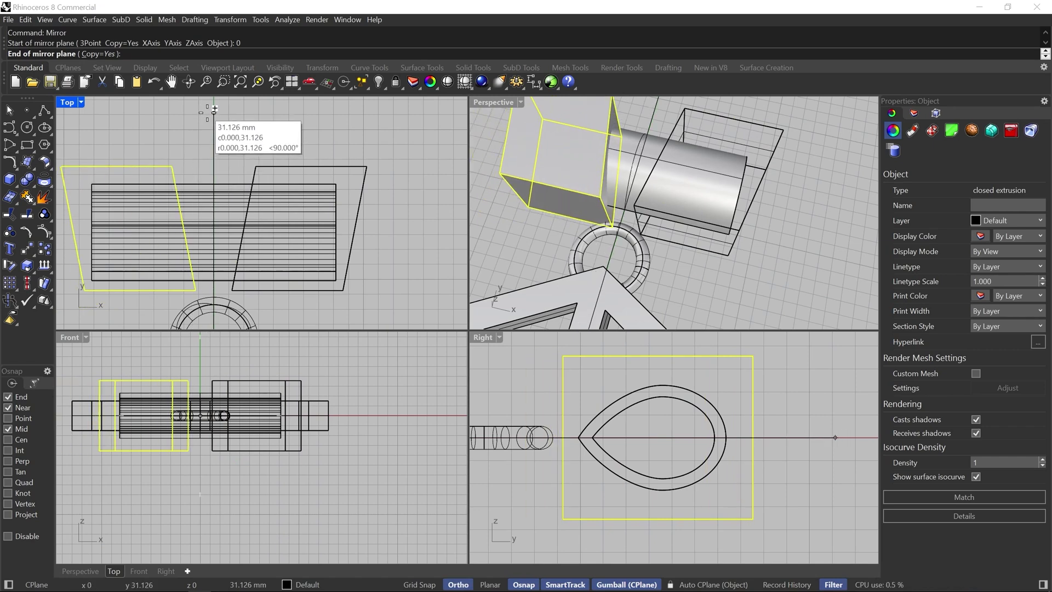
{"action": "left_click", "coordinate": [209, 114]}
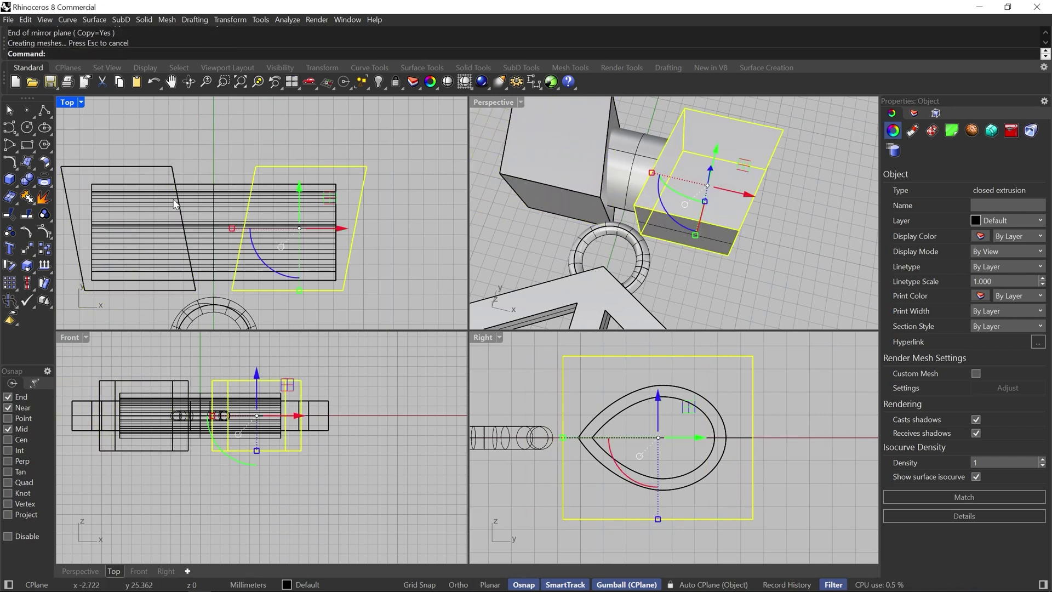
{"action": "right_click_drag", "start_coordinate": [541, 214], "coordinate": [649, 203]}
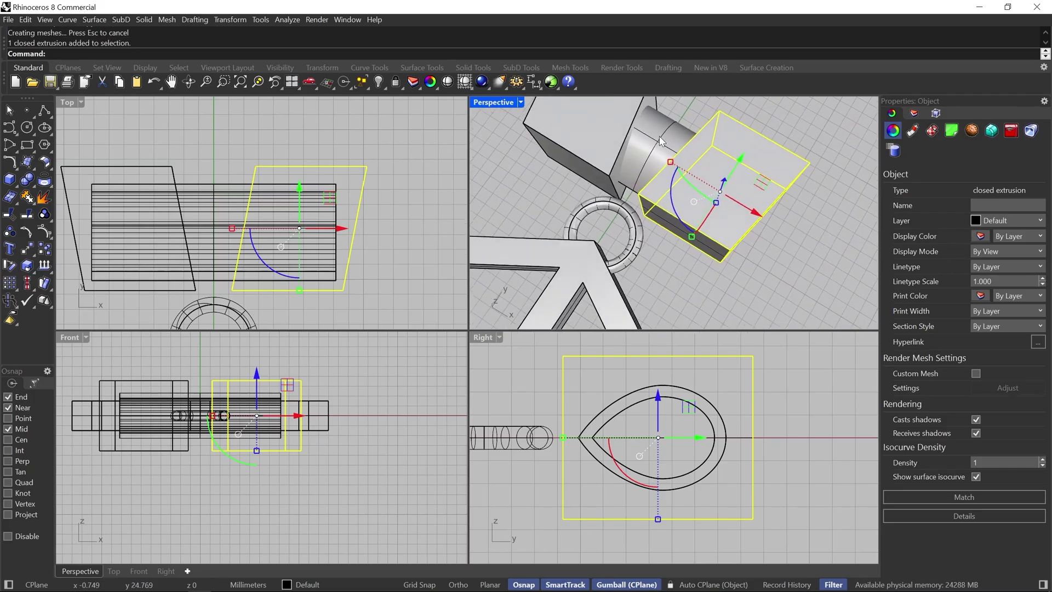
{"action": "scroll", "coordinate": [660, 137], "scroll_direction": "down", "scroll_amount": 2}
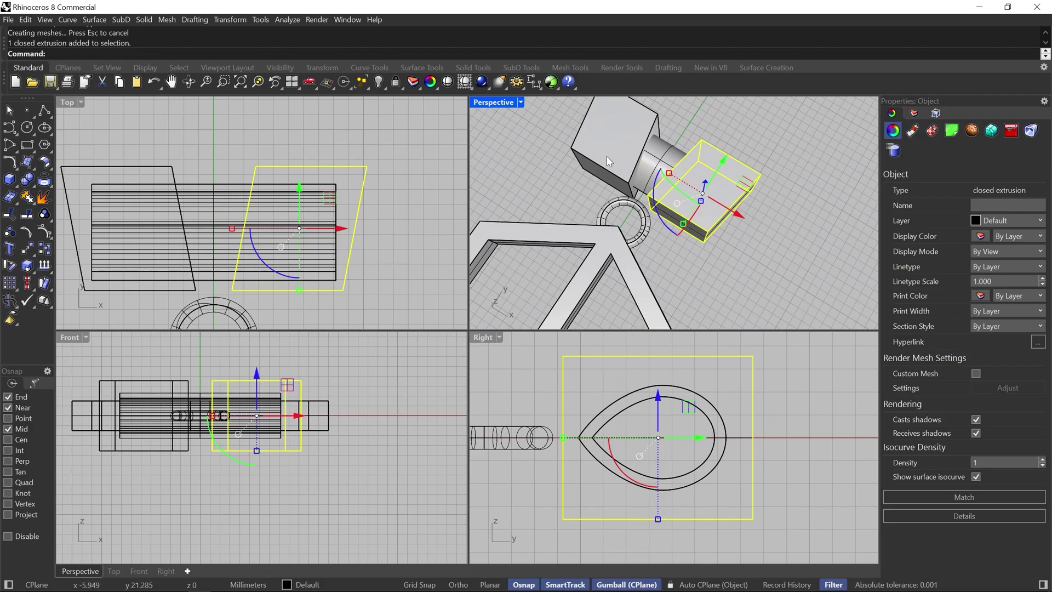
{"action": "left_click", "coordinate": [712, 128]}
- Subtract both slanted blocks from the hollow teardrop bail with Boolean Difference, deleting the cutters, to taper it towards the ring
{"action": "scroll", "coordinate": [714, 127], "scroll_direction": "up", "scroll_amount": 5}
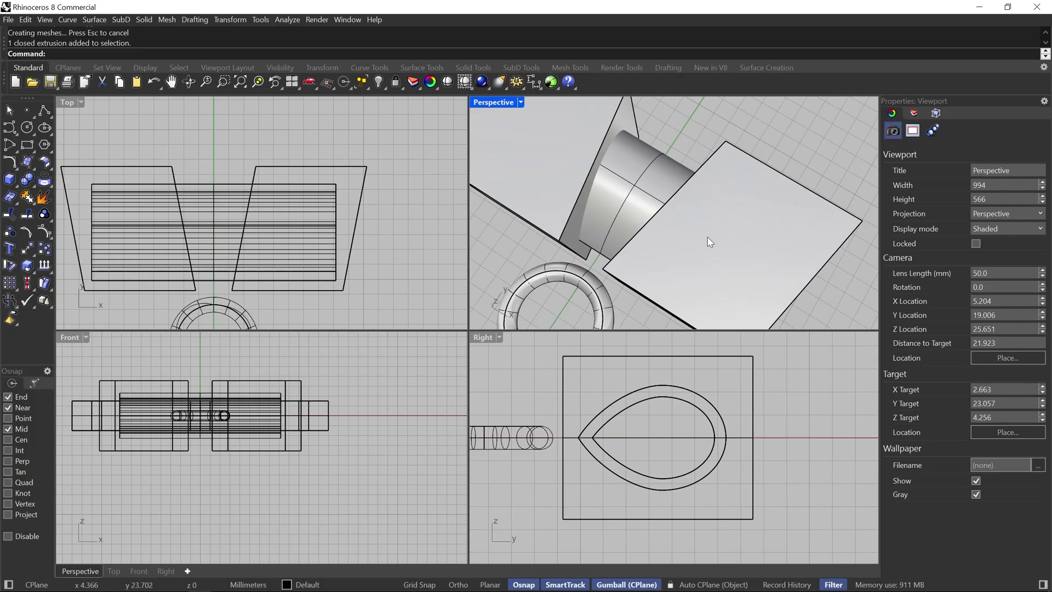
{"action": "left_click", "coordinate": [473, 68]}
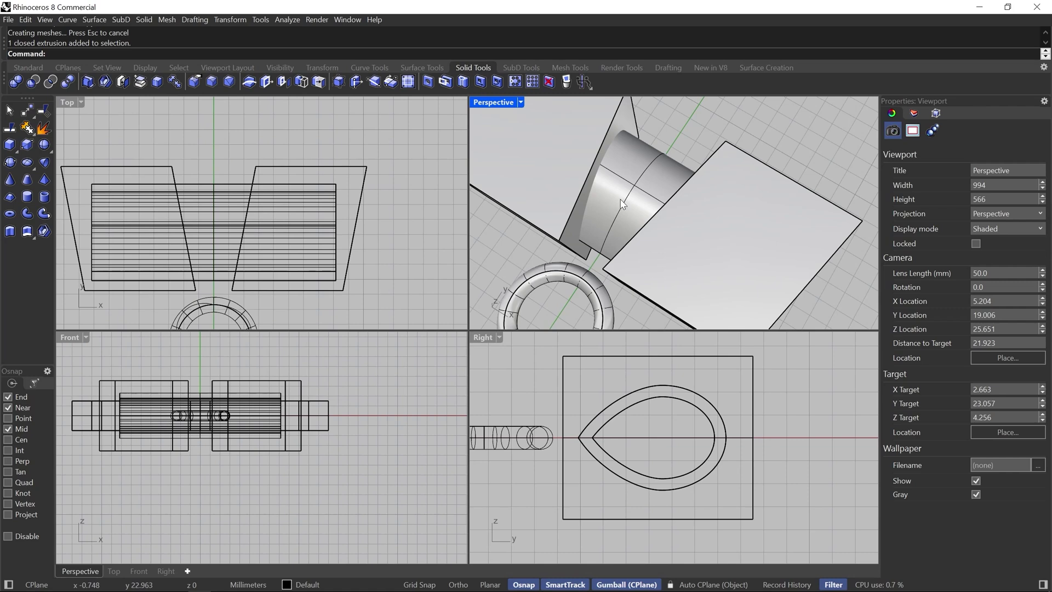
{"action": "left_click", "coordinate": [35, 81]}
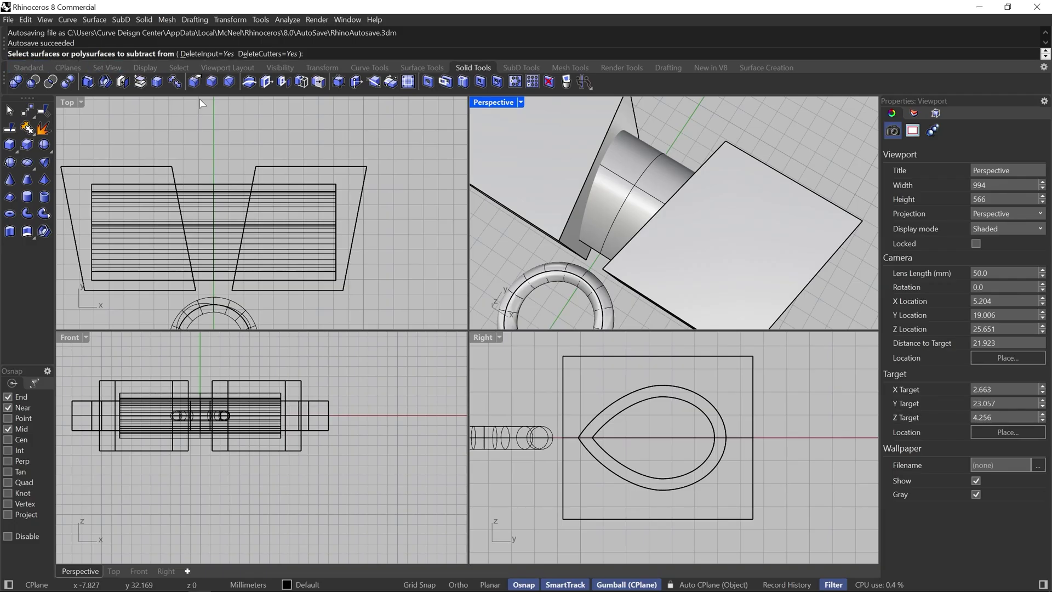
{"action": "left_click", "coordinate": [634, 204]}
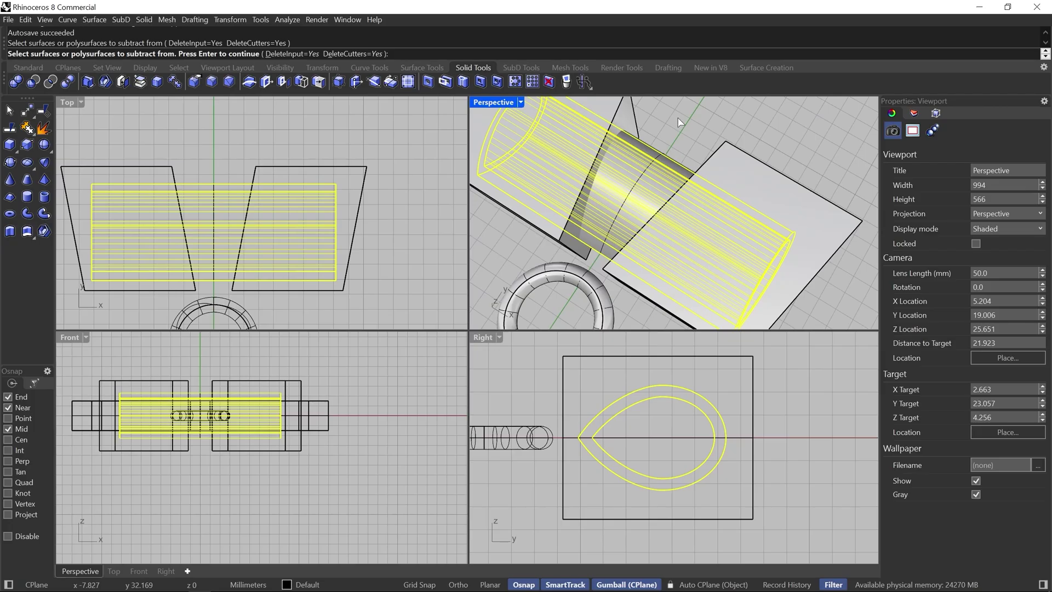
{"action": "key", "text": "Return"}
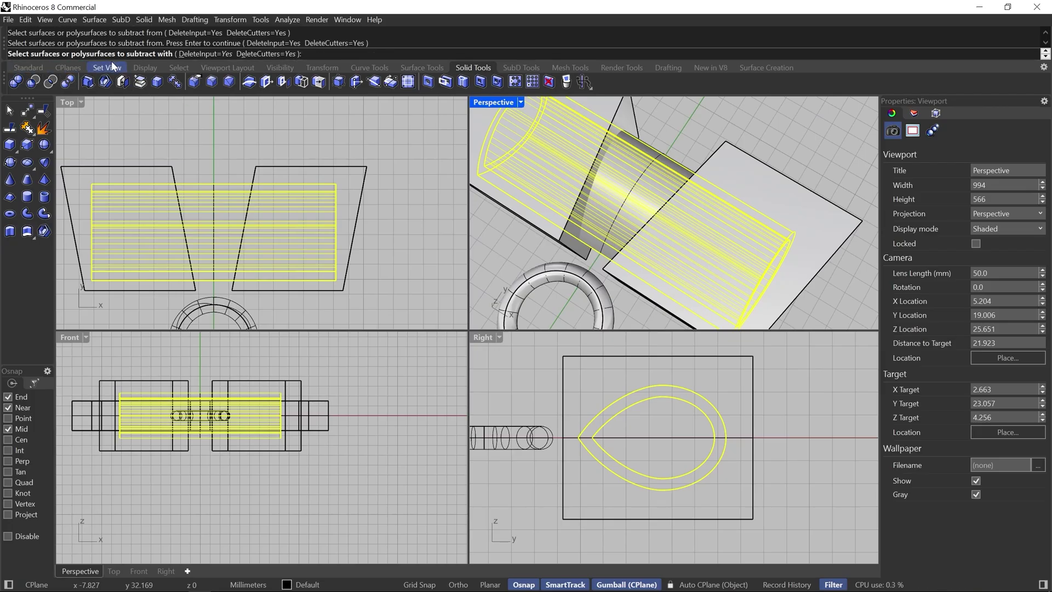
{"action": "left_click", "coordinate": [772, 178]}
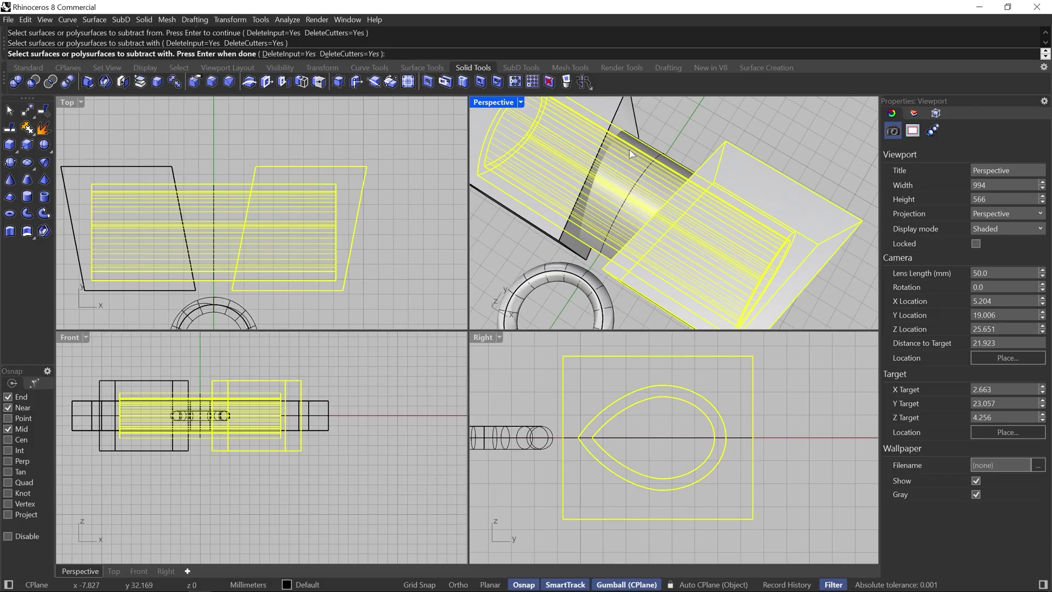
{"action": "right_click_drag", "start_coordinate": [507, 176], "coordinate": [594, 228]}
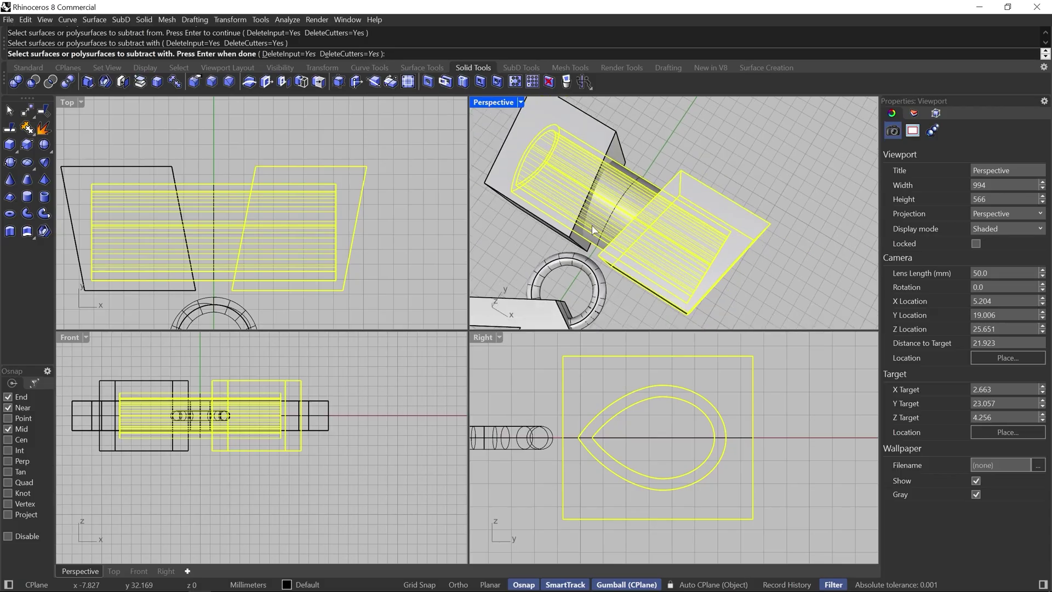
{"action": "left_click", "coordinate": [571, 122]}
{"action": "key", "text": "Return"}
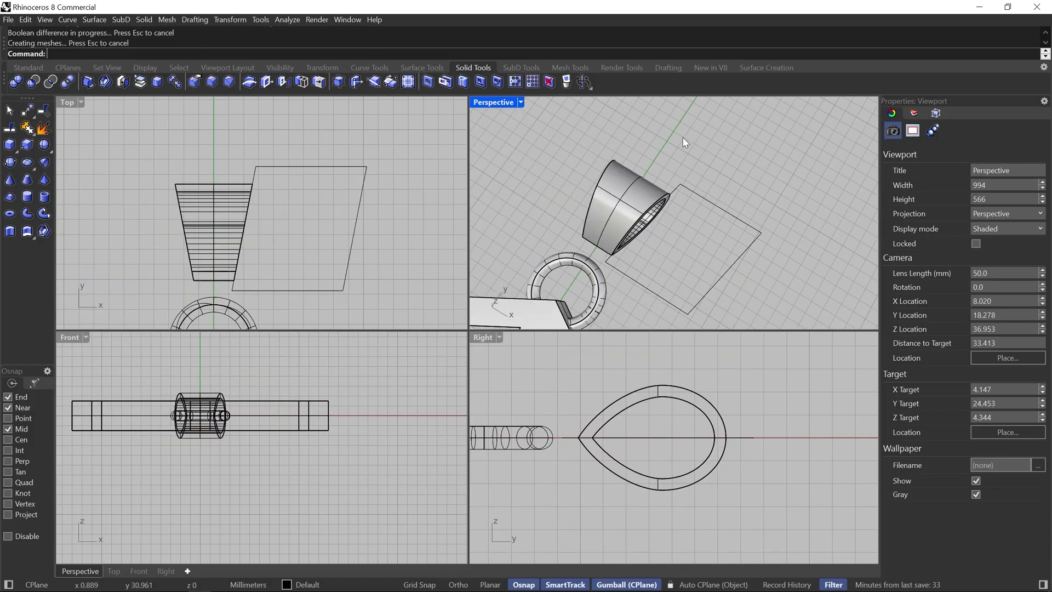
- Hide the leftover slanted outline curve beside the tapered bail
{"action": "right_click_drag", "start_coordinate": [741, 248], "coordinate": [716, 237]}
{"action": "left_click", "coordinate": [742, 247]}
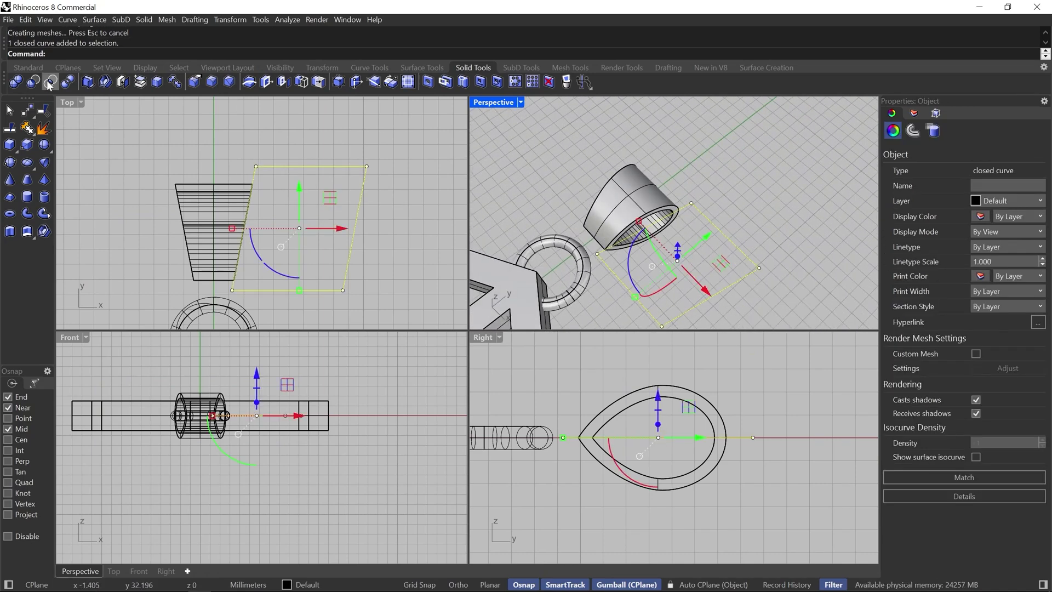
{"action": "left_click", "coordinate": [16, 68]}
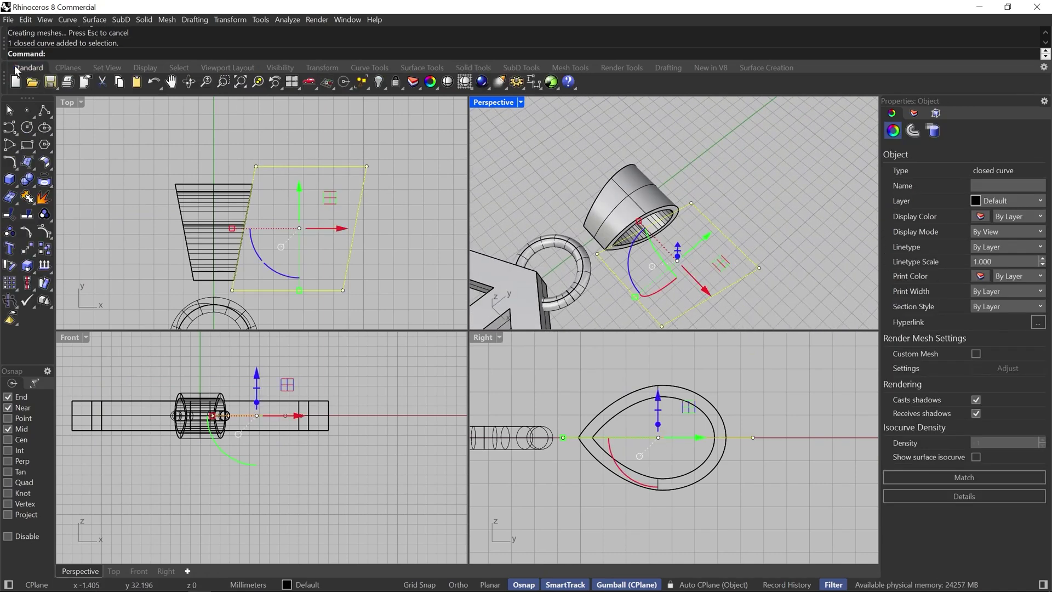
{"action": "left_click", "coordinate": [380, 82]}
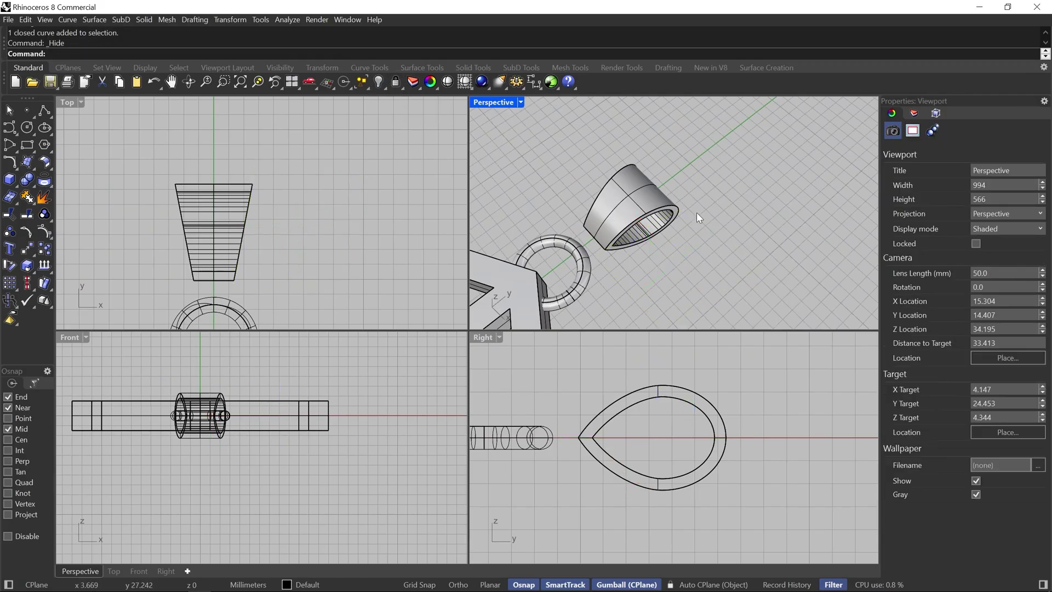
{"action": "right_click_drag", "start_coordinate": [709, 213], "coordinate": [738, 202]}
{"action": "scroll", "coordinate": [712, 225], "scroll_direction": "up", "scroll_amount": 2}
{"action": "scroll", "coordinate": [631, 231], "scroll_direction": "up", "scroll_amount": 5}
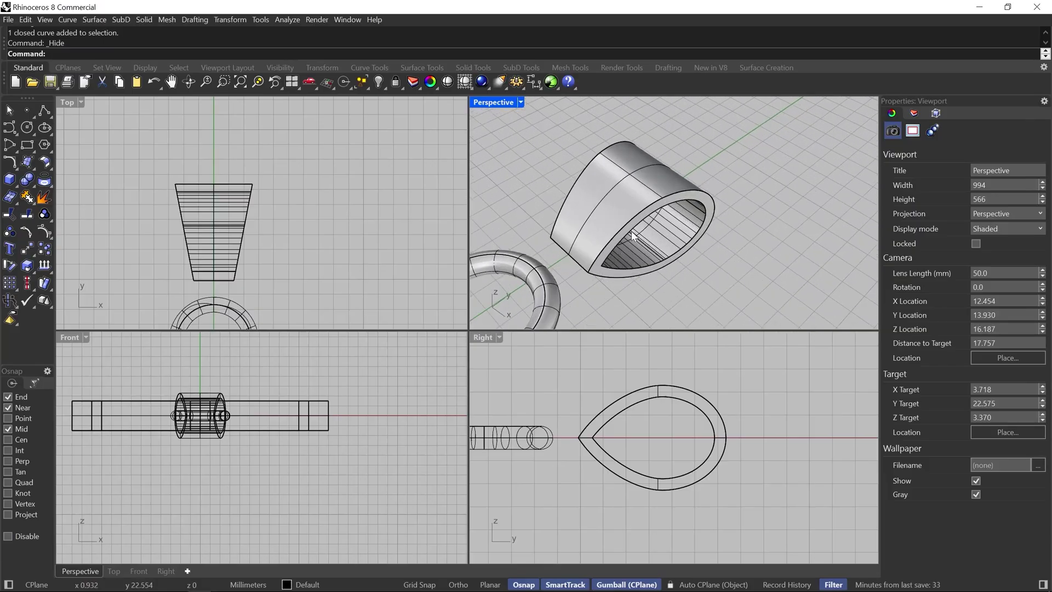
{"action": "right_click_drag", "start_coordinate": [629, 216], "coordinate": [654, 259]}
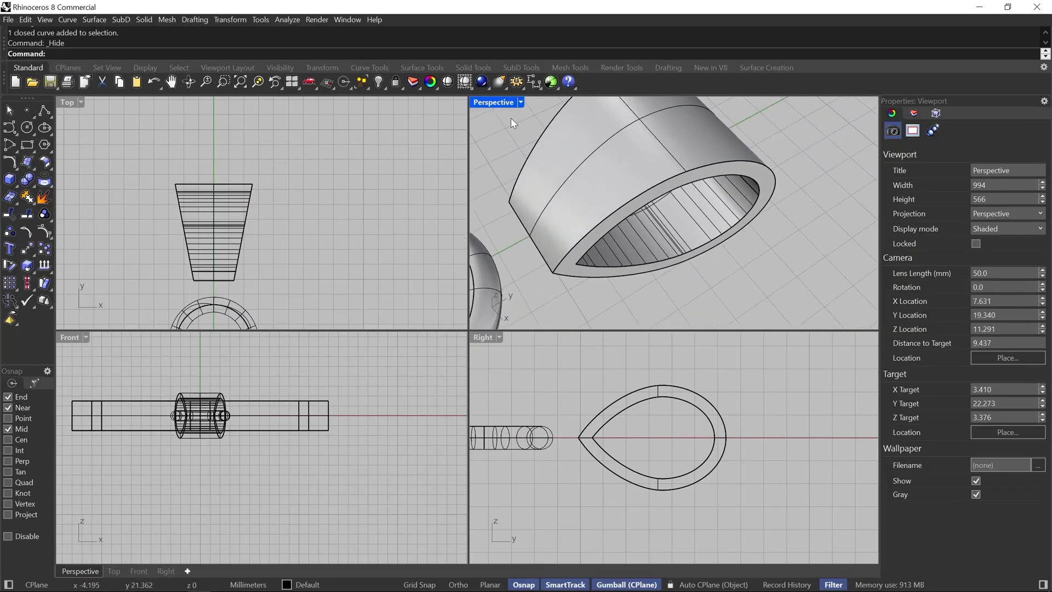
- Start FilletEdge with radius 1 and pick the inner and outer rim edges at one end of the teardrop bail
{"action": "double_click", "coordinate": [489, 103]}
{"action": "scroll", "coordinate": [416, 318], "scroll_direction": "down", "scroll_amount": 3}
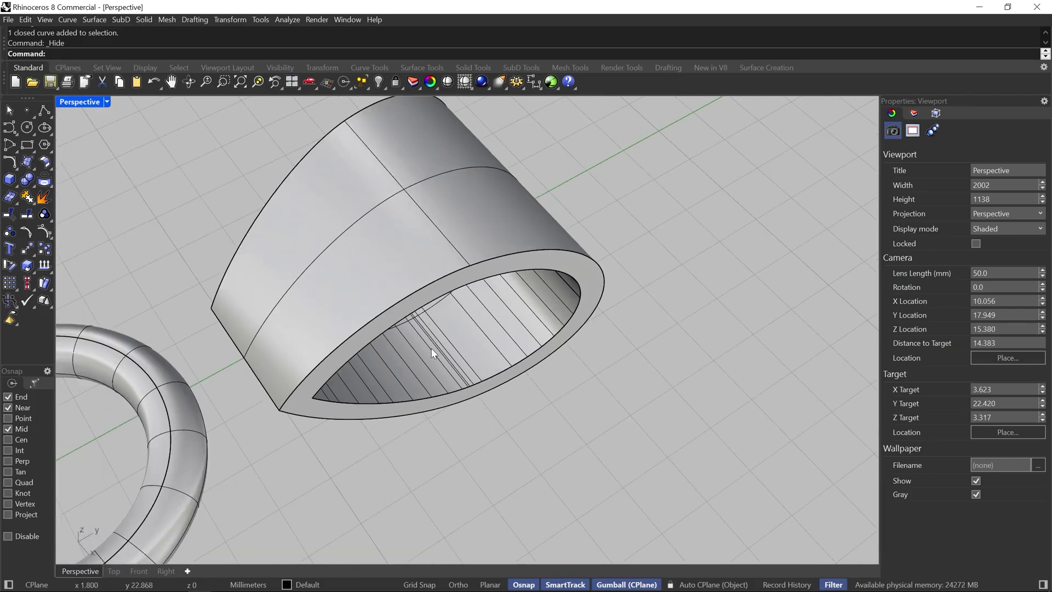
{"action": "right_click_drag", "start_coordinate": [401, 344], "coordinate": [418, 383]}
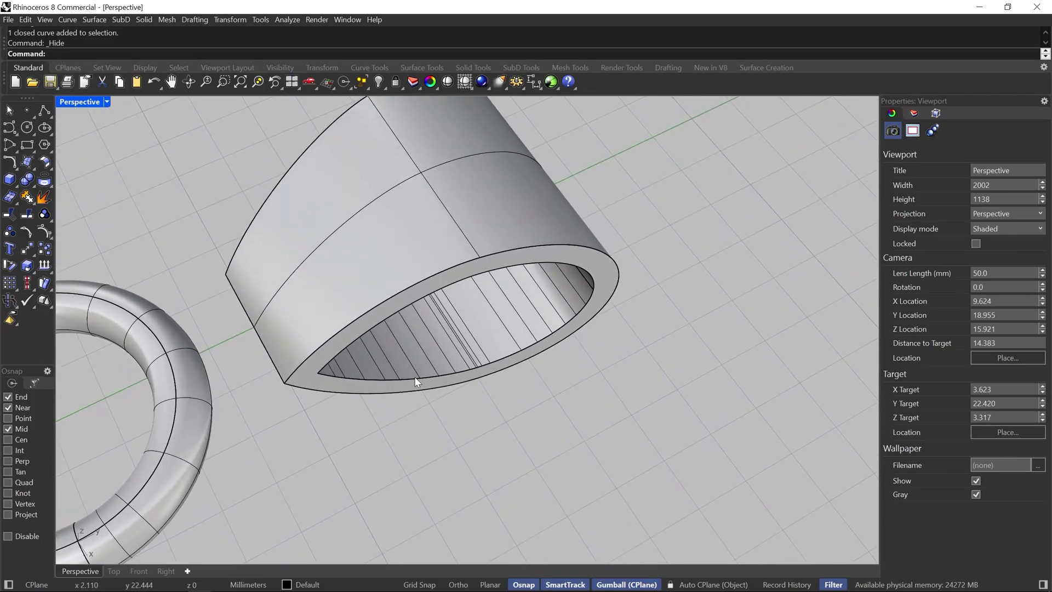
{"action": "left_click", "coordinate": [518, 66]}
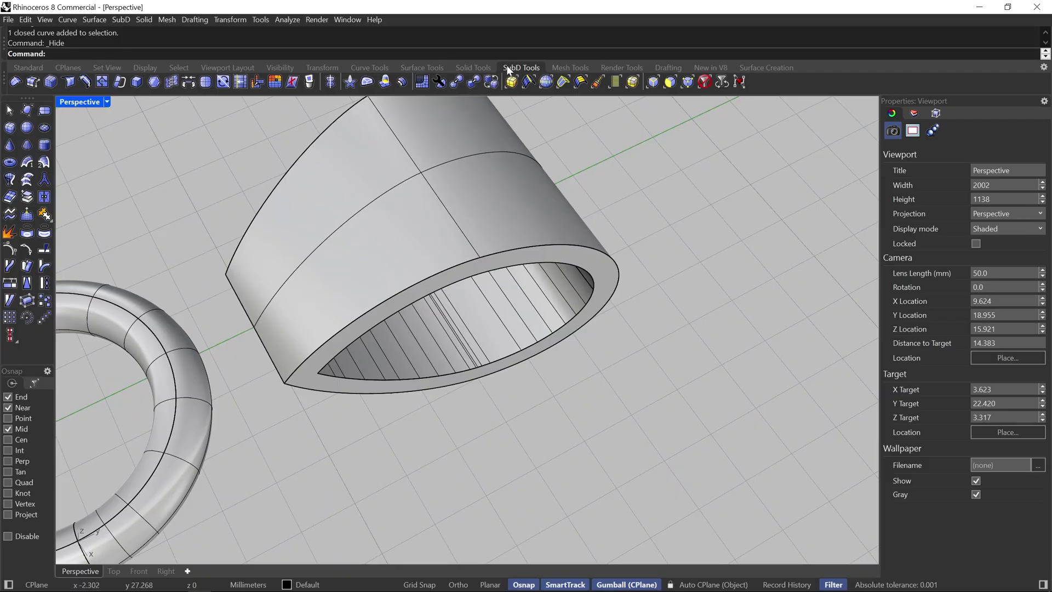
{"action": "left_click", "coordinate": [472, 67]}
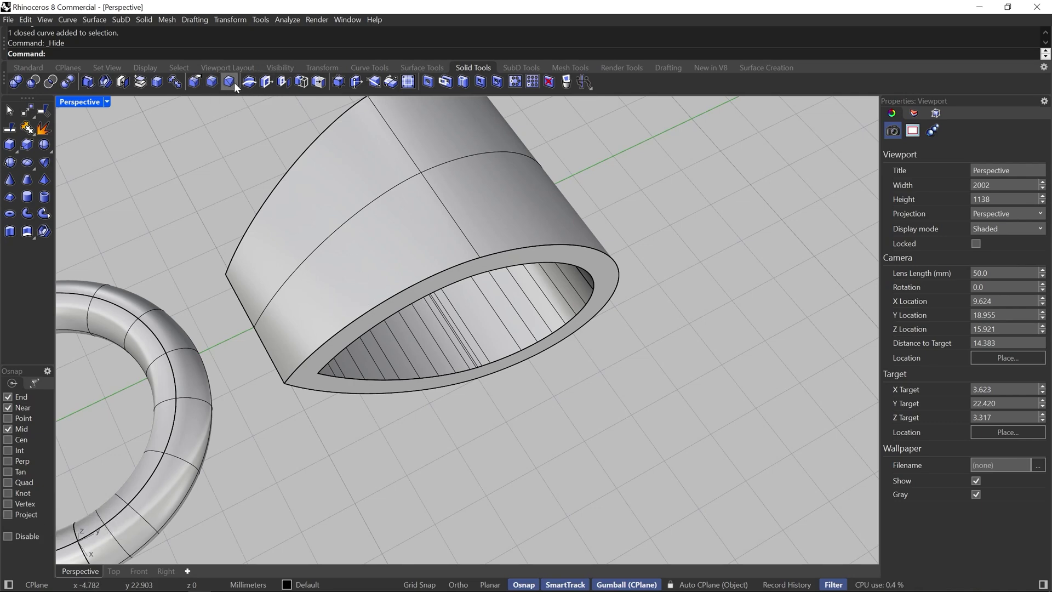
{"action": "left_click", "coordinate": [211, 83]}
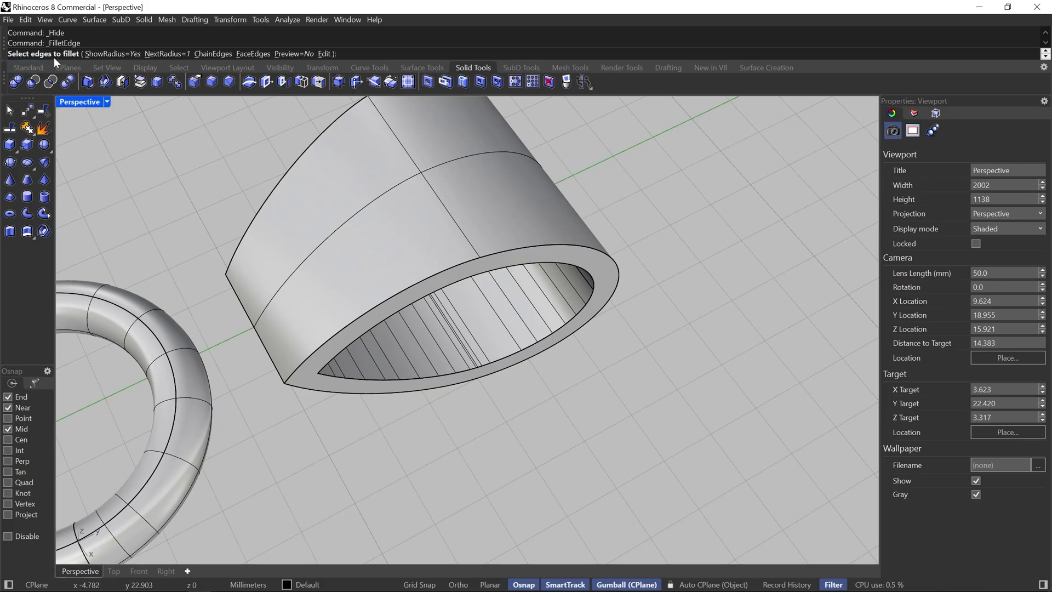
{"action": "left_click", "coordinate": [415, 282]}
{"action": "left_click", "coordinate": [403, 307]}
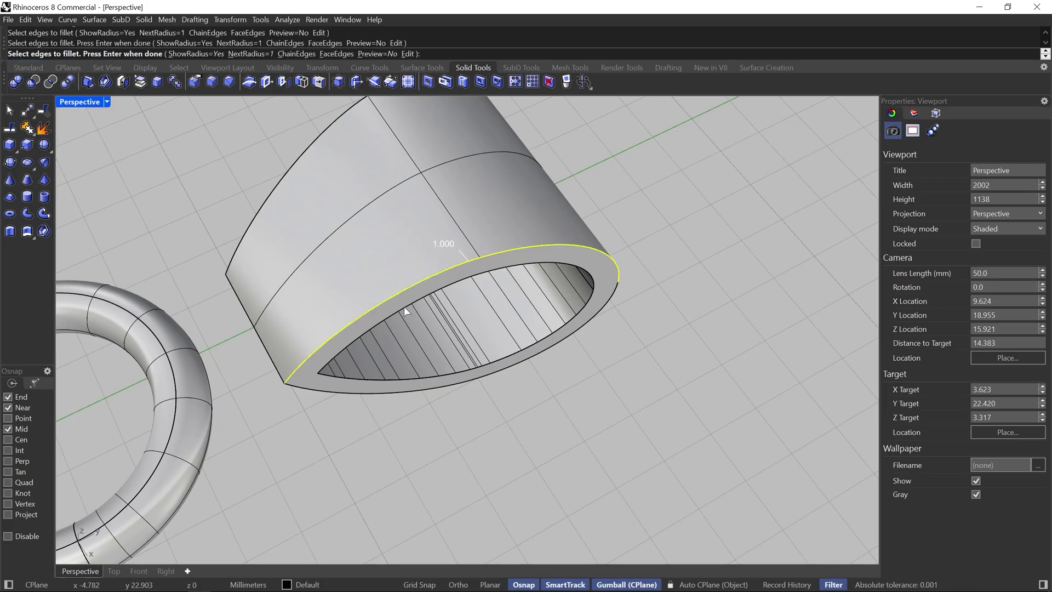
{"action": "left_click", "coordinate": [433, 383]}
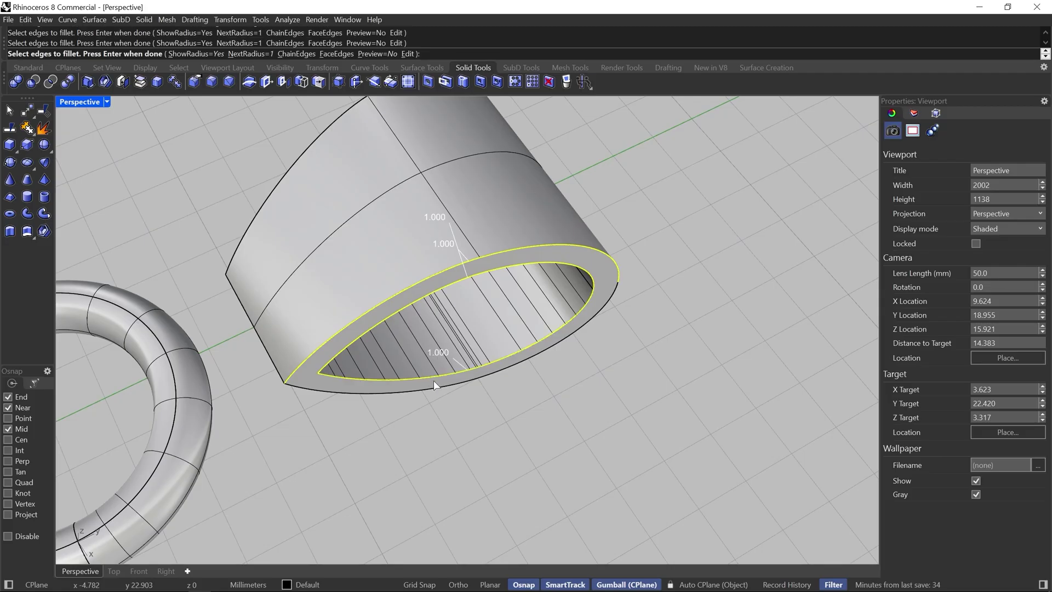
{"action": "left_click", "coordinate": [431, 390]}
- Add the rim edges at the bail's opposite end and the edges along its pointed tip to the radius 1 fillet selection
{"action": "right_click_drag", "start_coordinate": [388, 358], "coordinate": [450, 359]}
{"action": "scroll", "coordinate": [522, 312], "scroll_direction": "down", "scroll_amount": 6}
{"action": "right_click_drag", "start_coordinate": [334, 370], "coordinate": [414, 337]}
{"action": "scroll", "coordinate": [321, 470], "scroll_direction": "up", "scroll_amount": 5}
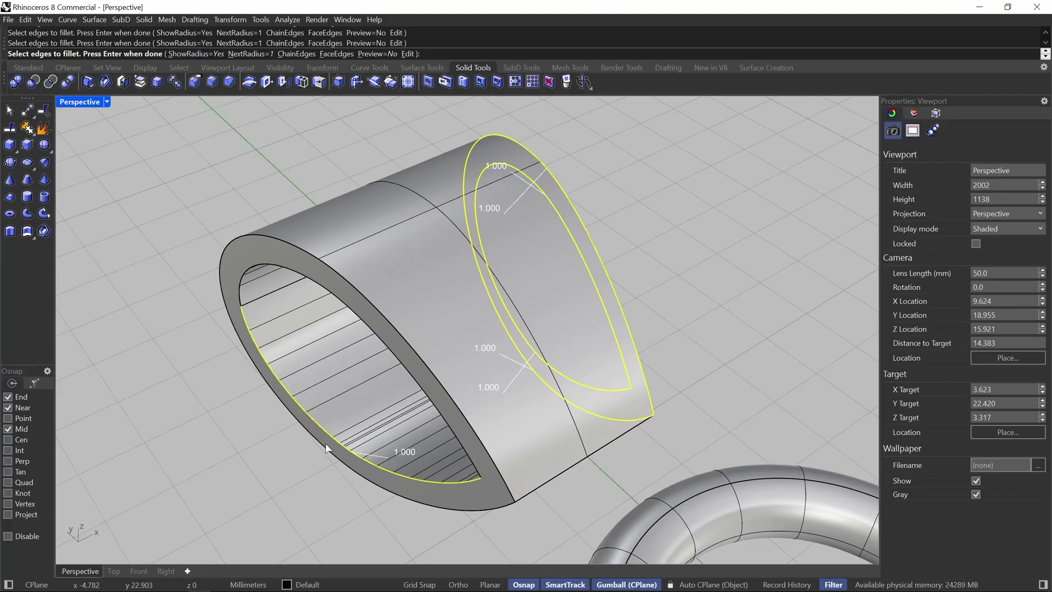
{"action": "left_click", "coordinate": [327, 452]}
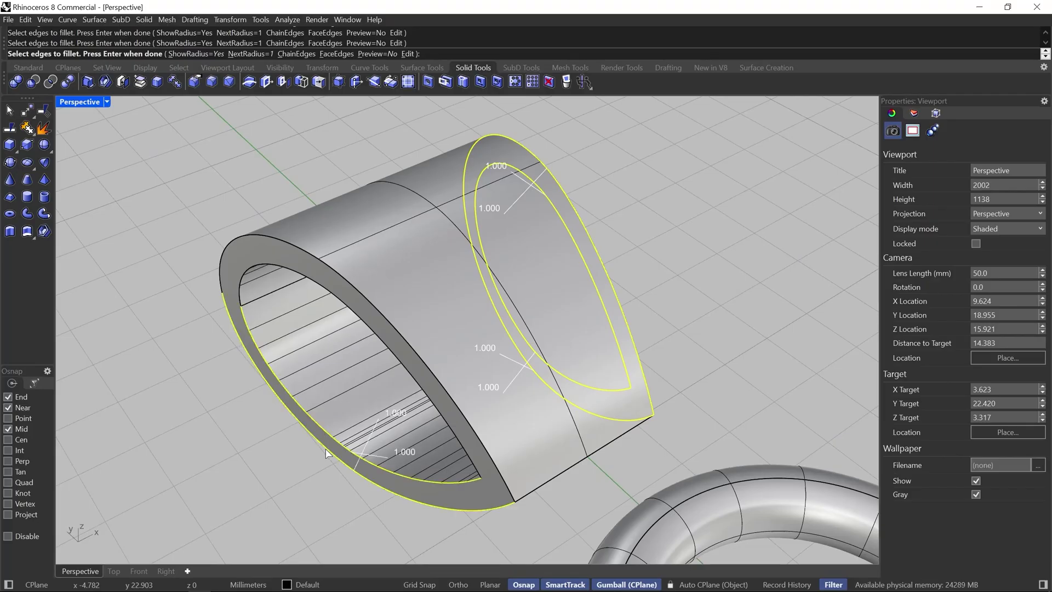
{"action": "left_click", "coordinate": [368, 321]}
{"action": "scroll", "coordinate": [366, 323], "scroll_direction": "down", "scroll_amount": 5}
{"action": "scroll", "coordinate": [428, 387], "scroll_direction": "up", "scroll_amount": 3}
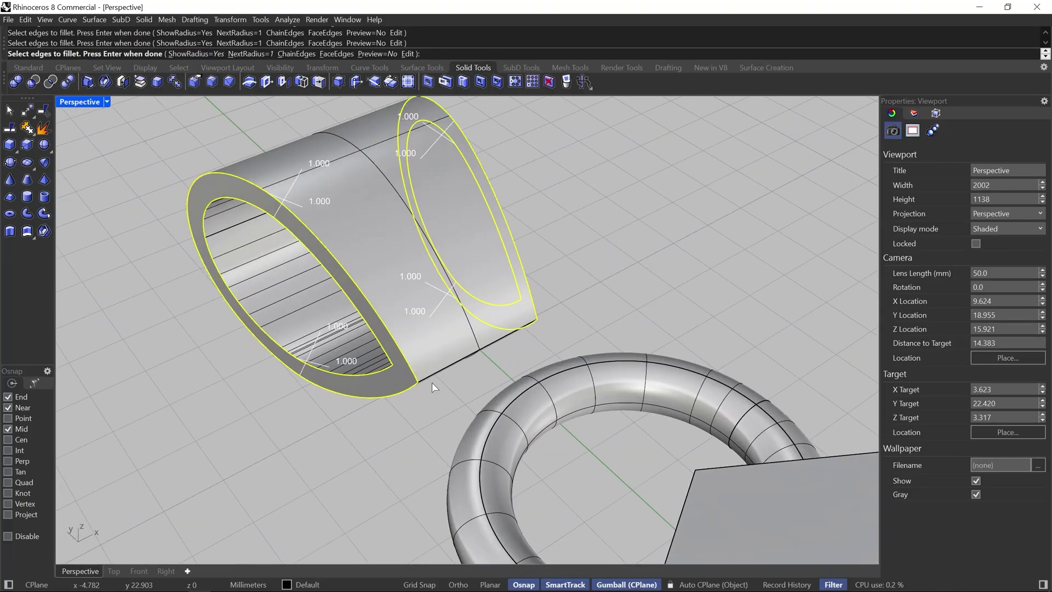
{"action": "right_click_drag", "start_coordinate": [445, 372], "coordinate": [573, 373]}
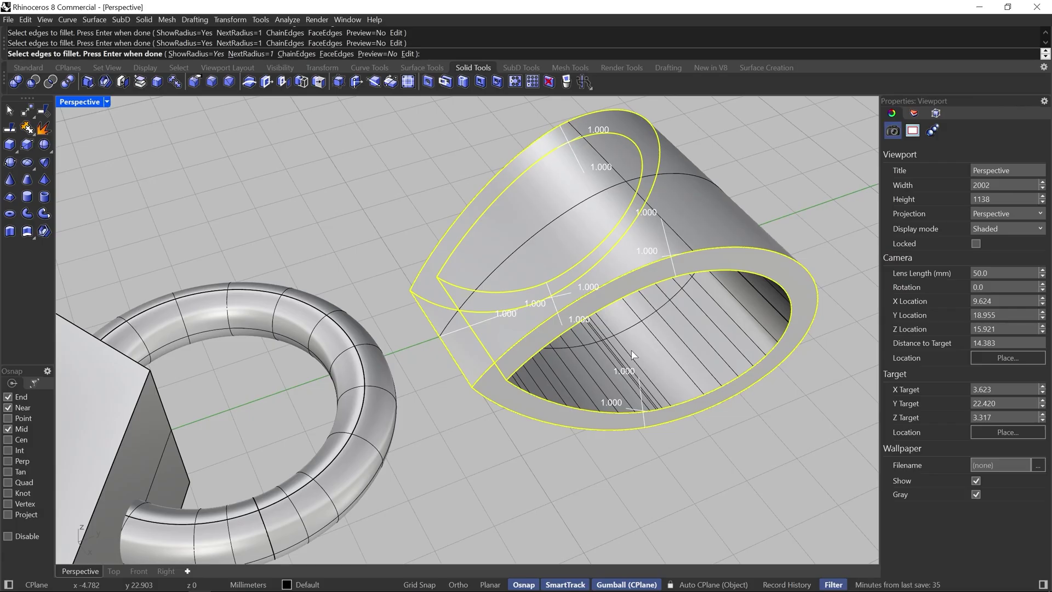
- Try to apply the radius 1 fillet to the bail's selected edges, undo it, and clear the selection
{"action": "key", "text": "Return"}
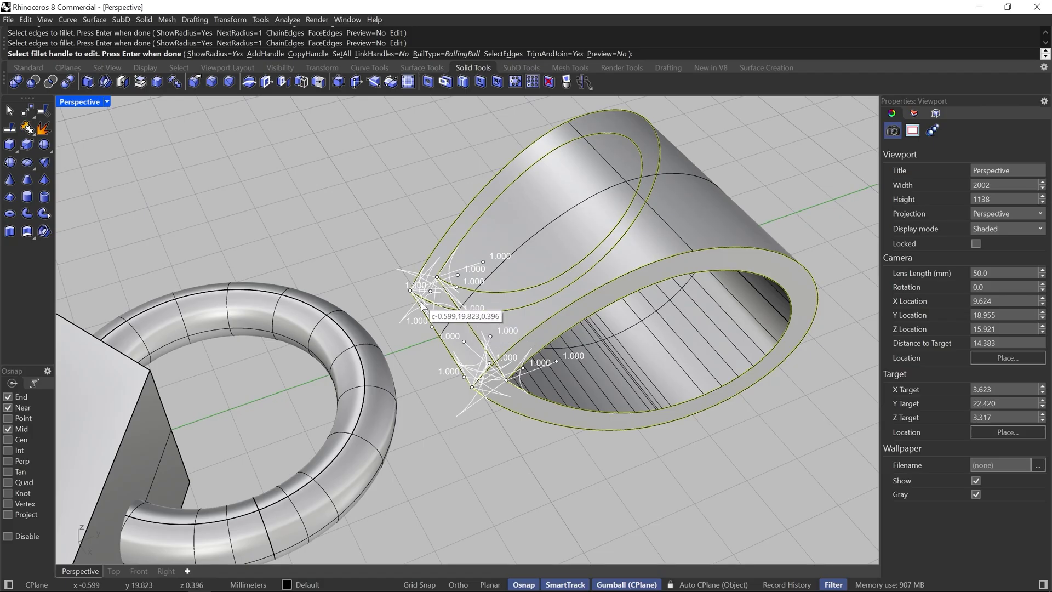
{"action": "mouse_move", "coordinate": [495, 389]}
{"action": "right_mouse_down"}
{"action": "mouse_move", "coordinate": [559, 405]}
{"action": "mouse_move", "coordinate": [556, 388]}
{"action": "mouse_move", "coordinate": [507, 384]}
{"action": "right_mouse_up"}
{"action": "key", "text": "Return"}
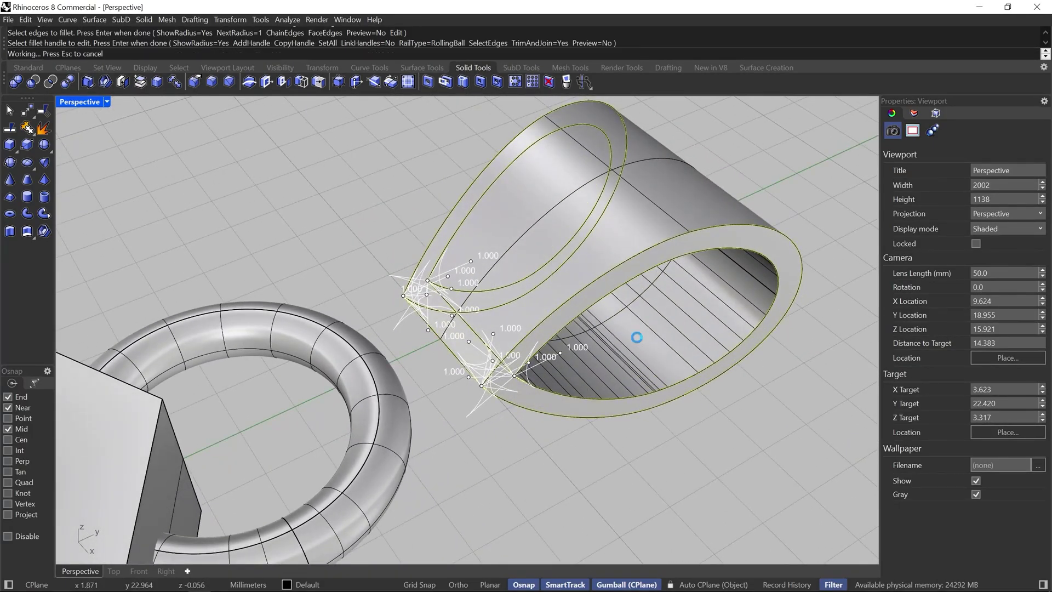
{"action": "right_click_drag", "start_coordinate": [603, 396], "coordinate": [581, 410]}
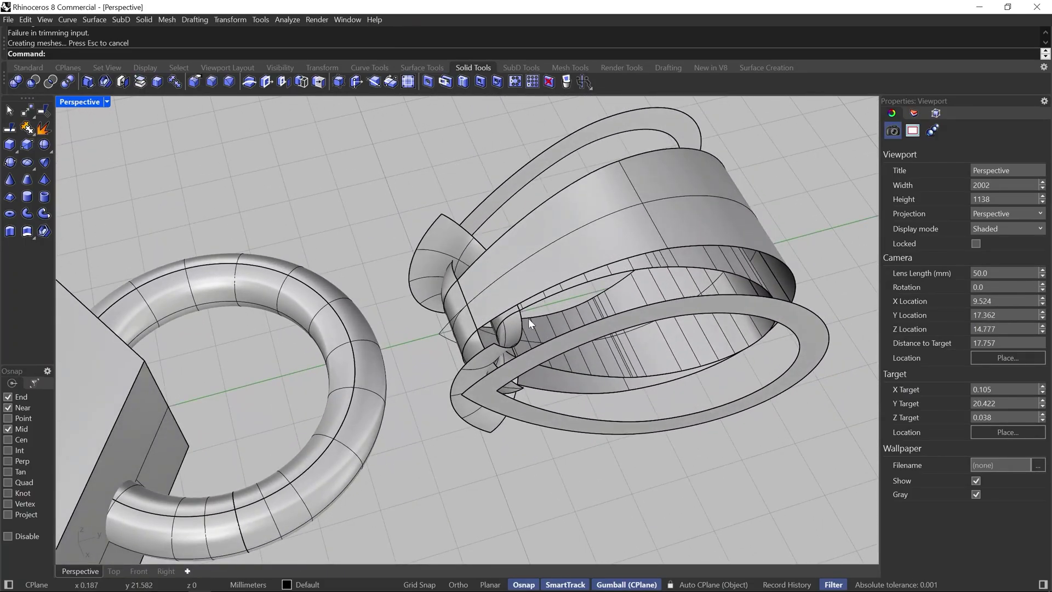
{"action": "mouse_move", "coordinate": [613, 317]}
{"action": "right_mouse_down"}
{"action": "mouse_move", "coordinate": [616, 307]}
{"action": "mouse_move", "coordinate": [606, 312]}
{"action": "right_mouse_up"}
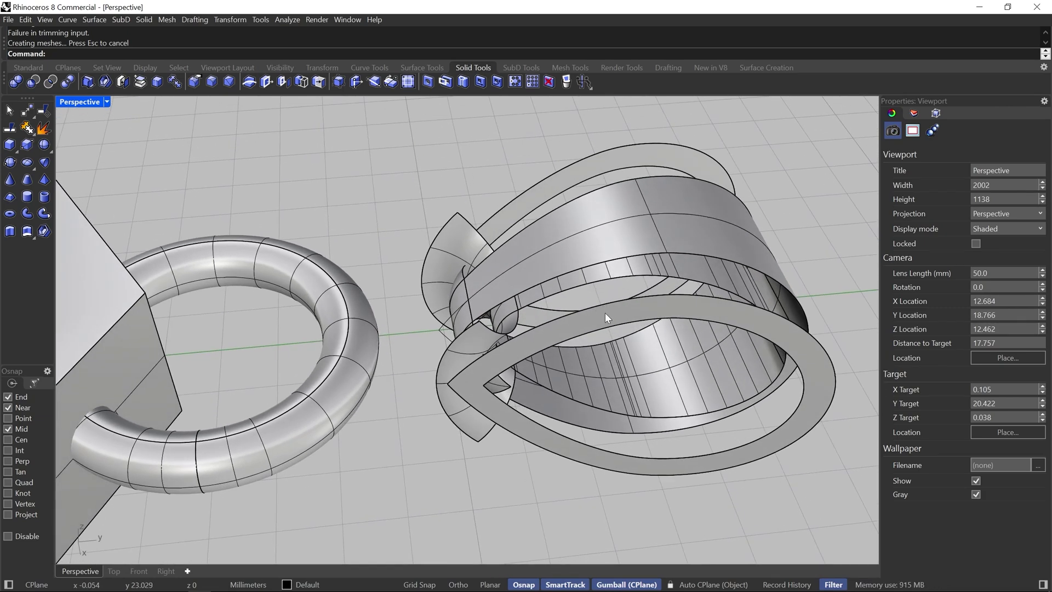
{"action": "key", "text": "ctrl+z"}
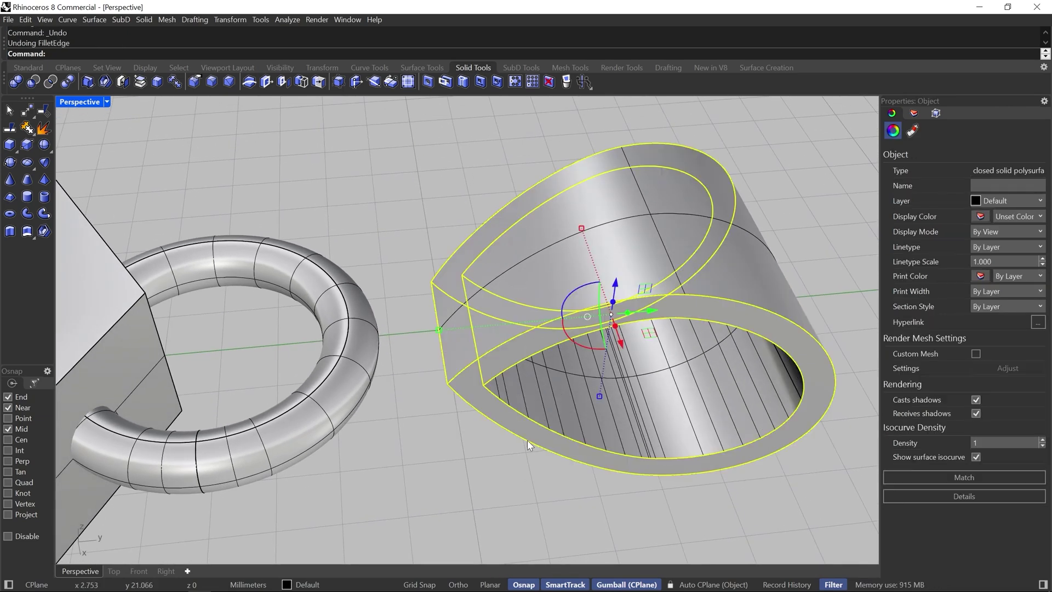
{"action": "left_click", "coordinate": [429, 426]}
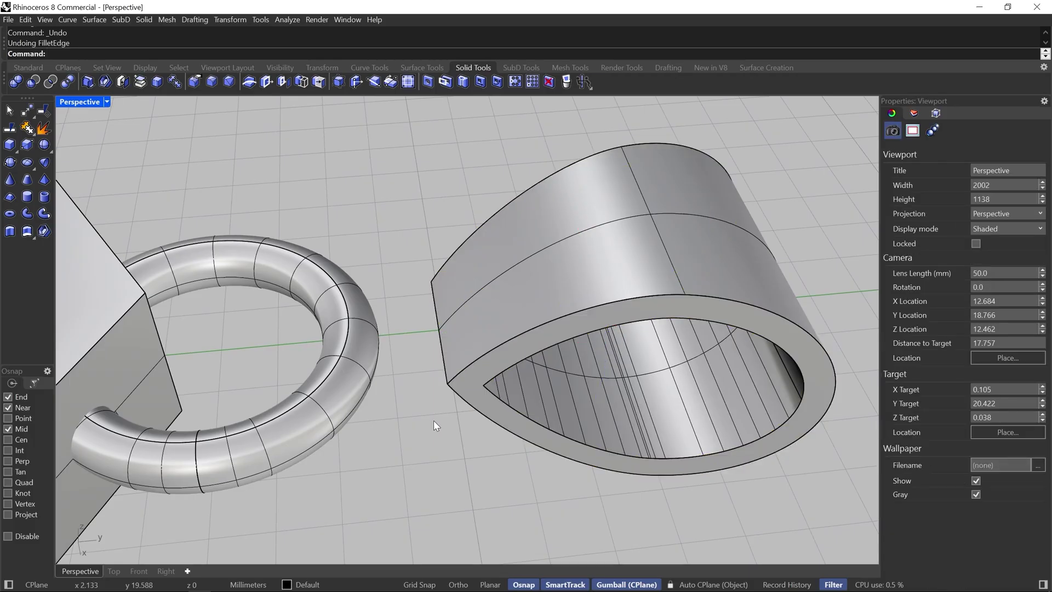
- Restart FilletEdge with radius 0.25 and pick the inner and outer rim edges at one end of the bail
{"action": "key", "text": "Return"}
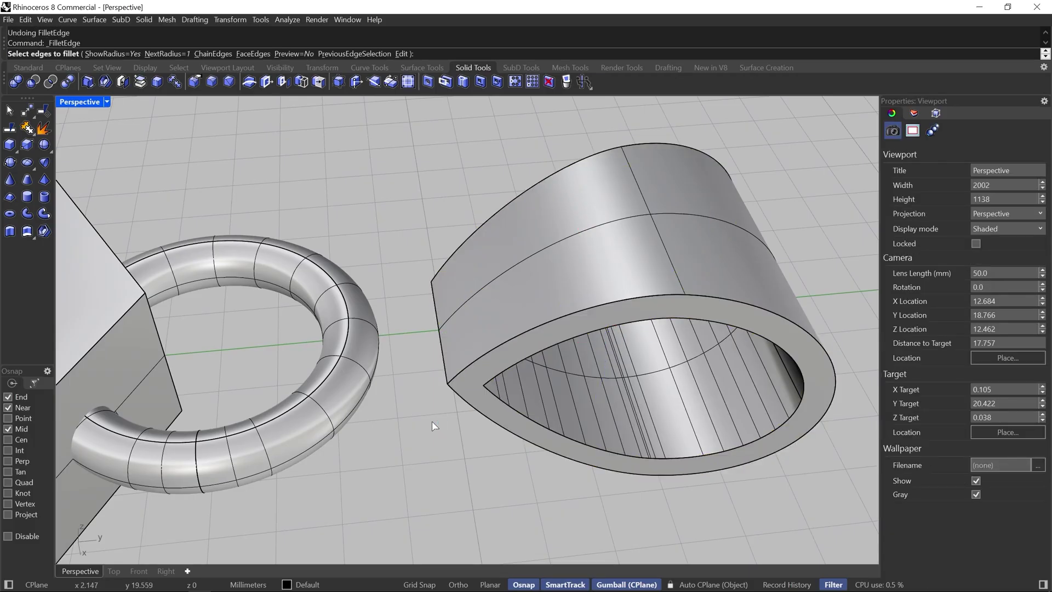
{"action": "left_click", "coordinate": [166, 55]}
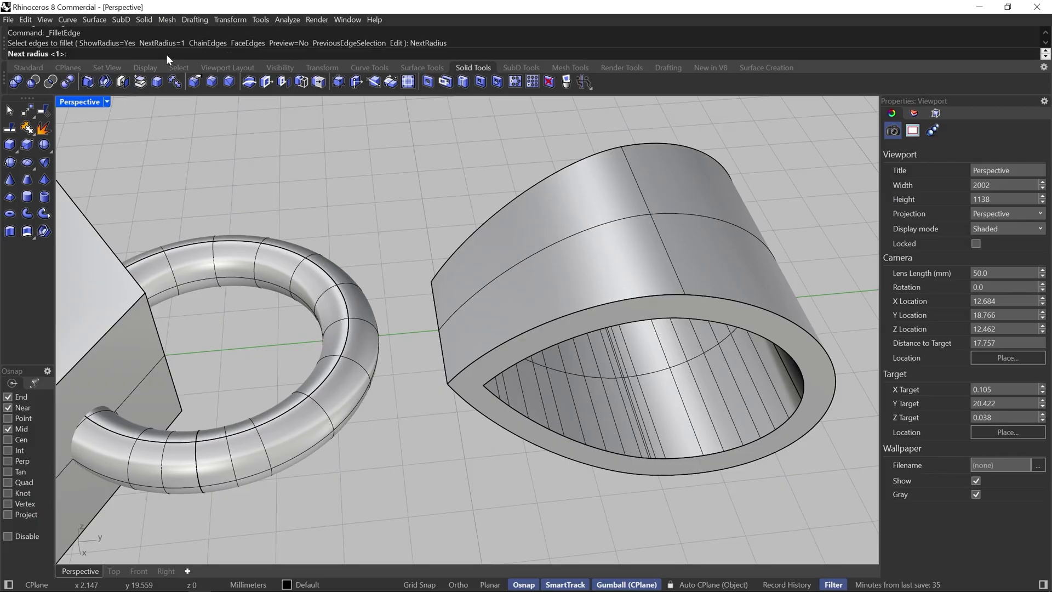
{"action": "type", "text": ".2"}
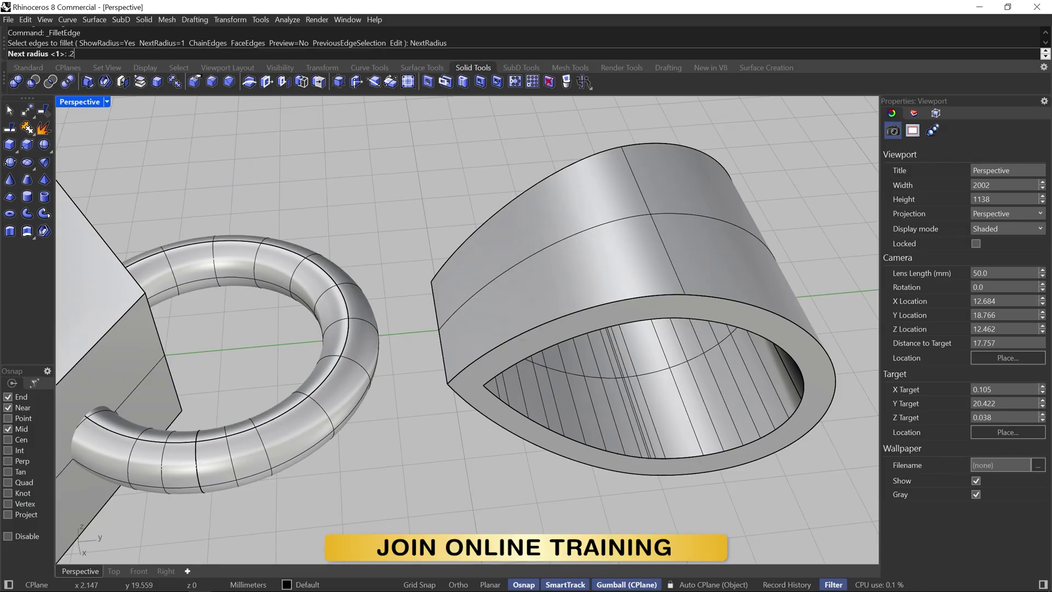
{"action": "type", "text": "5"}
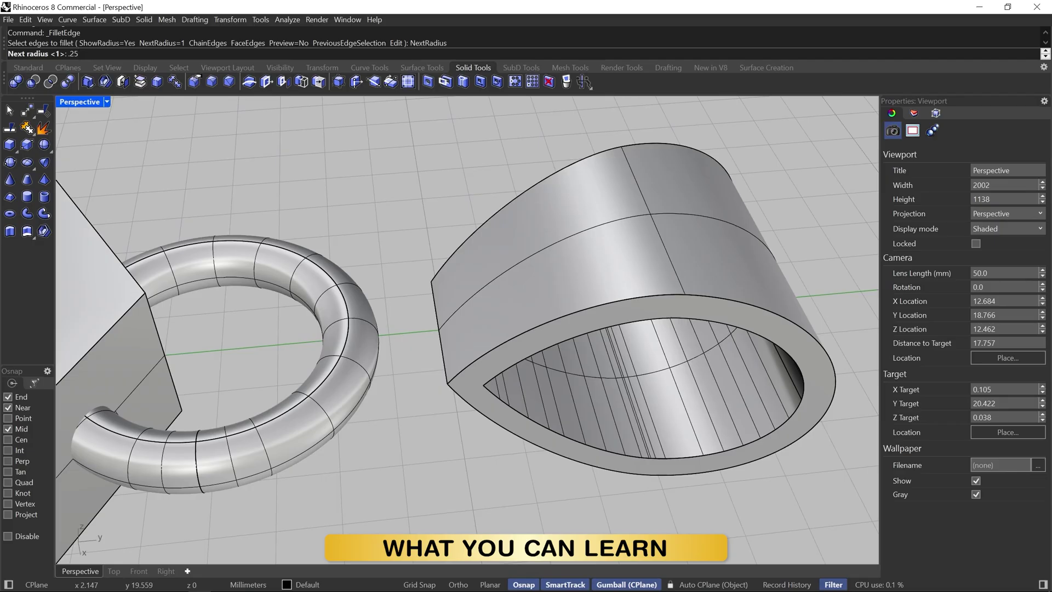
{"action": "key", "text": "Return"}
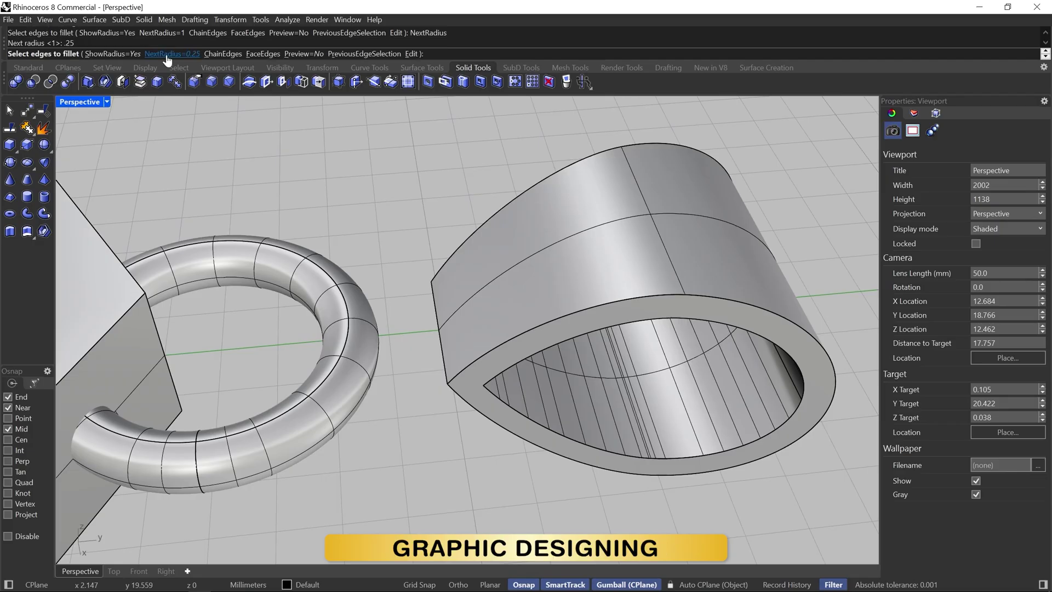
{"action": "left_click", "coordinate": [508, 373]}
{"action": "left_click", "coordinate": [498, 426]}
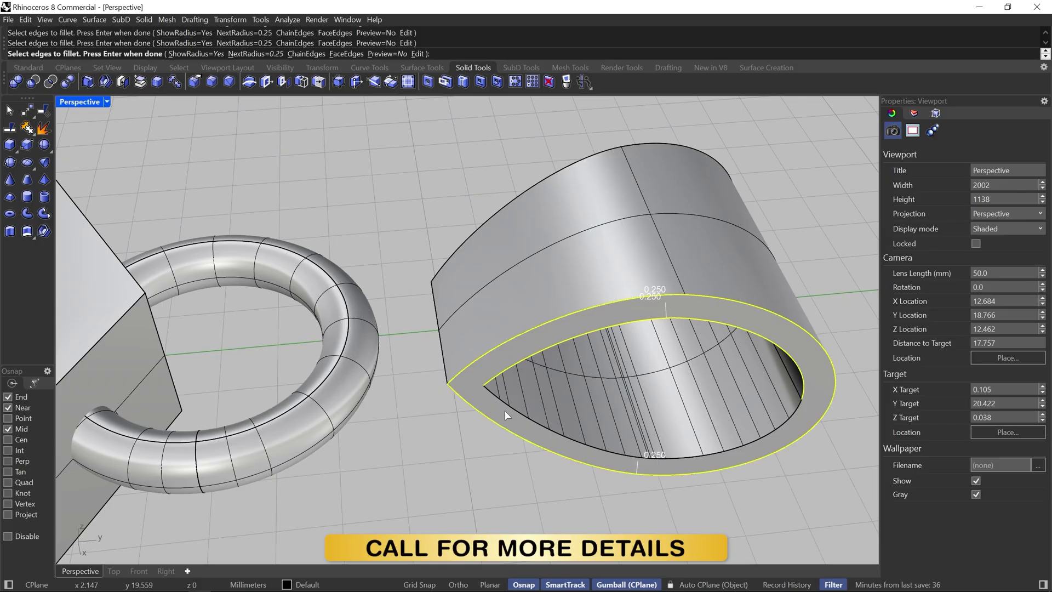
{"action": "left_click", "coordinate": [507, 404]}
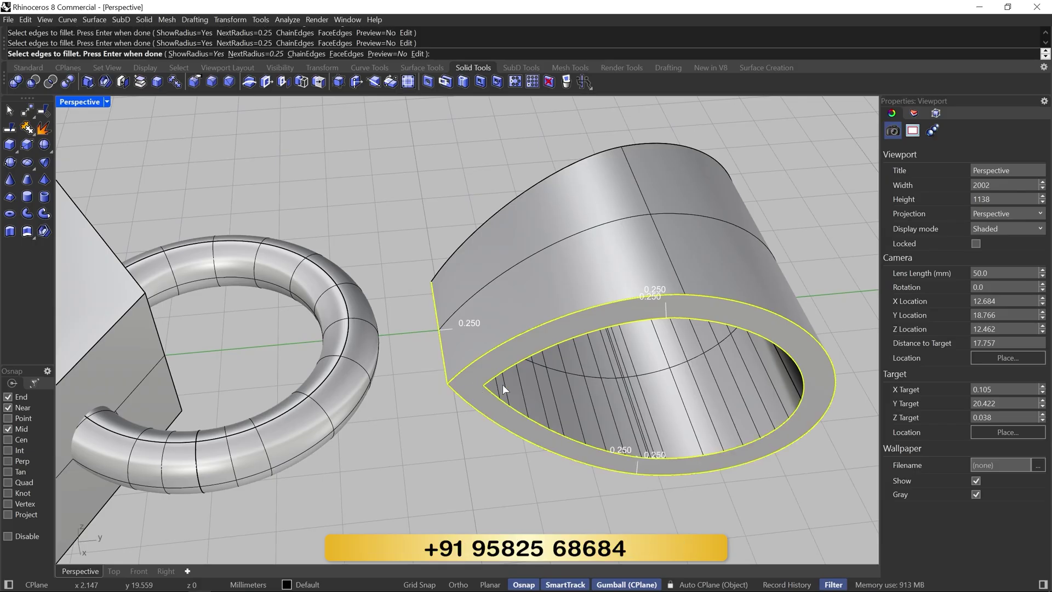
- Add the pointed-tip edges and the opposite end's rim edges, and apply the 0.25 fillet to the whole bail
{"action": "right_click_drag", "start_coordinate": [445, 366], "coordinate": [480, 343]}
{"action": "left_click", "coordinate": [543, 355]}
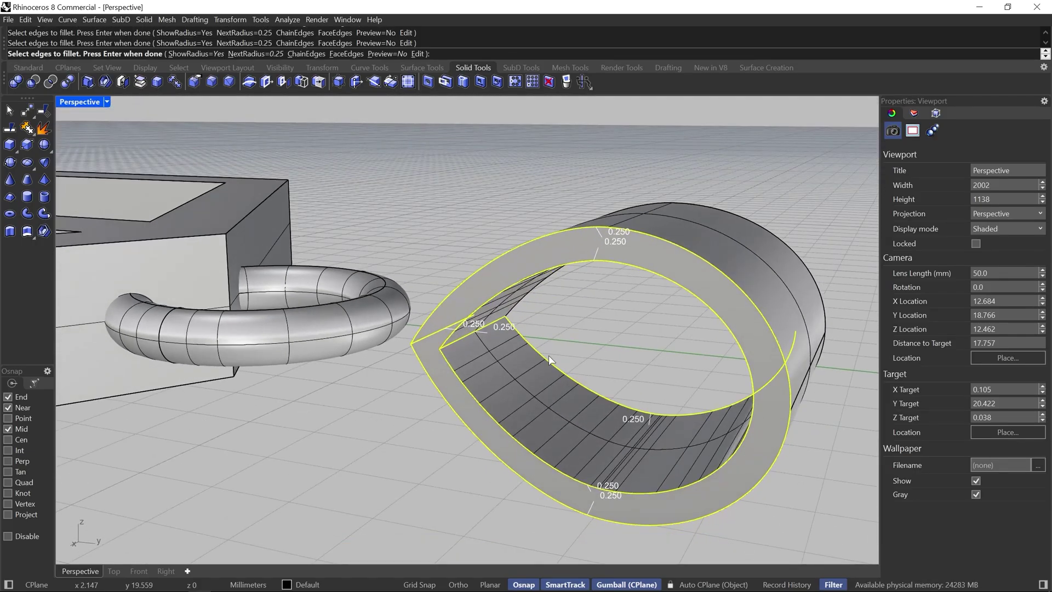
{"action": "right_click_drag", "start_coordinate": [553, 361], "coordinate": [428, 383]}
{"action": "left_click", "coordinate": [490, 310]}
{"action": "left_click", "coordinate": [489, 342]}
{"action": "right_click_drag", "start_coordinate": [515, 449], "coordinate": [581, 443]}
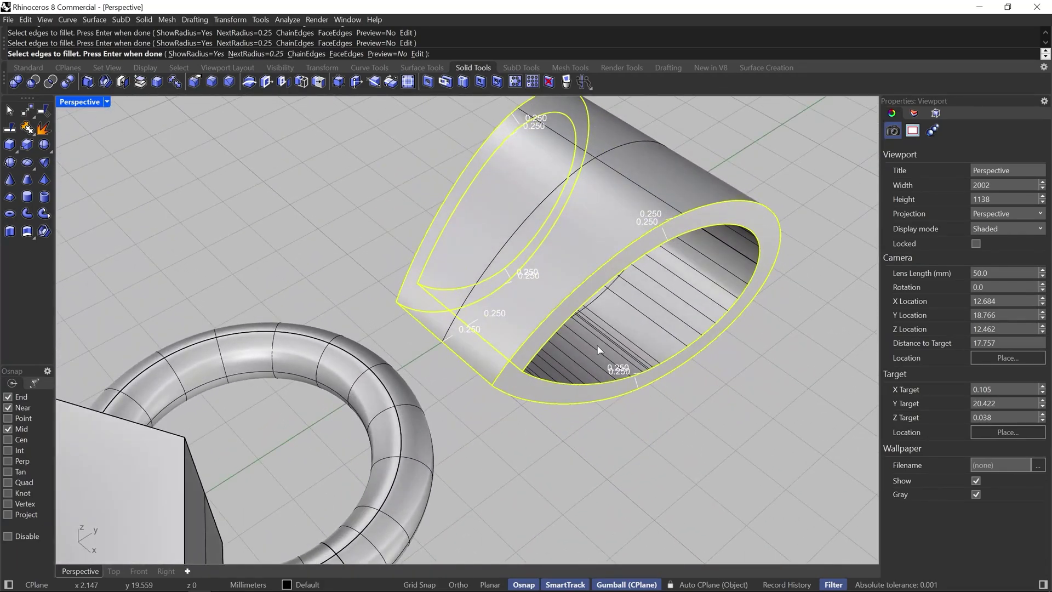
{"action": "key", "text": "Return"}
{"action": "scroll", "coordinate": [496, 372], "scroll_direction": "up", "scroll_amount": 5}
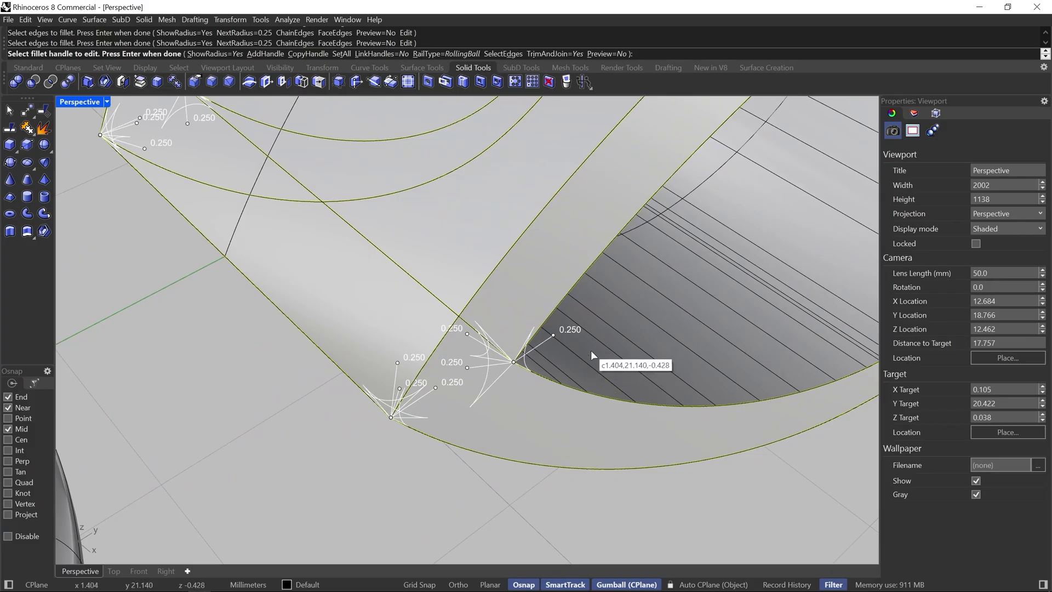
{"action": "key", "text": "Return"}
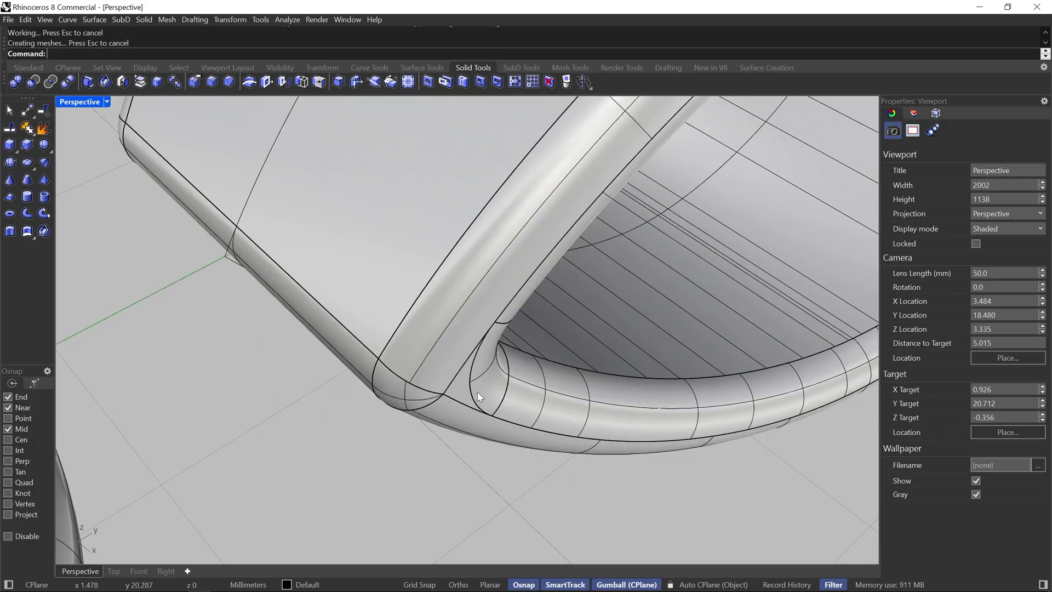
- Move the filleted bail with its curves along the Y axis until its pointed end hooks through the ring, and clear the selection
{"action": "scroll", "coordinate": [475, 392], "scroll_direction": "down", "scroll_amount": 7}
{"action": "right_click_drag", "start_coordinate": [616, 354], "coordinate": [557, 294]}
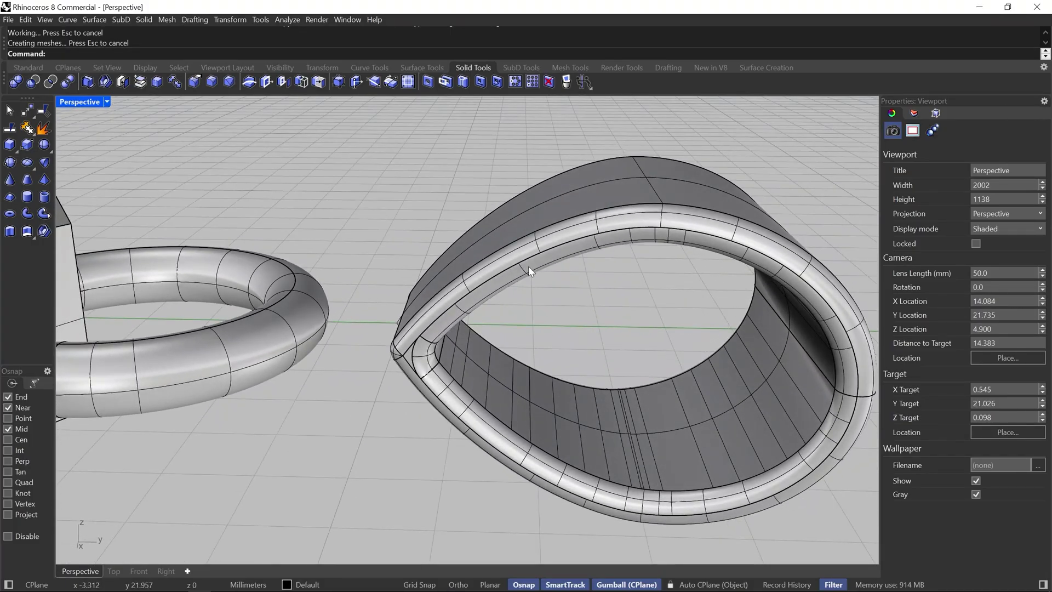
{"action": "scroll", "coordinate": [536, 309], "scroll_direction": "down", "scroll_amount": 5}
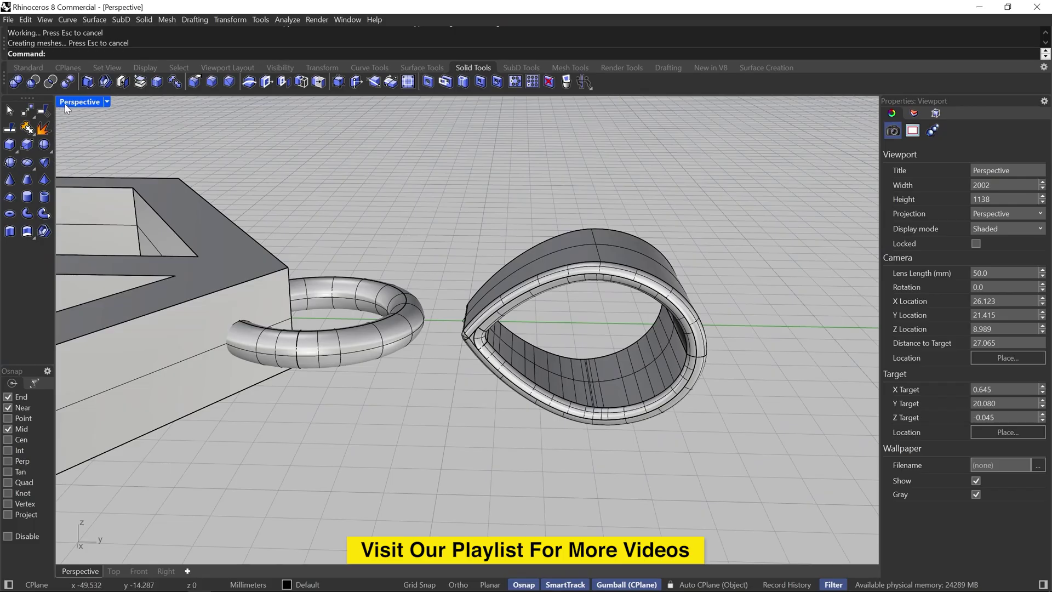
{"action": "double_click", "coordinate": [65, 104]}
{"action": "left_click_drag", "start_coordinate": [765, 365], "coordinate": [671, 478]}
{"action": "scroll", "coordinate": [753, 442], "scroll_direction": "down", "scroll_amount": 6}
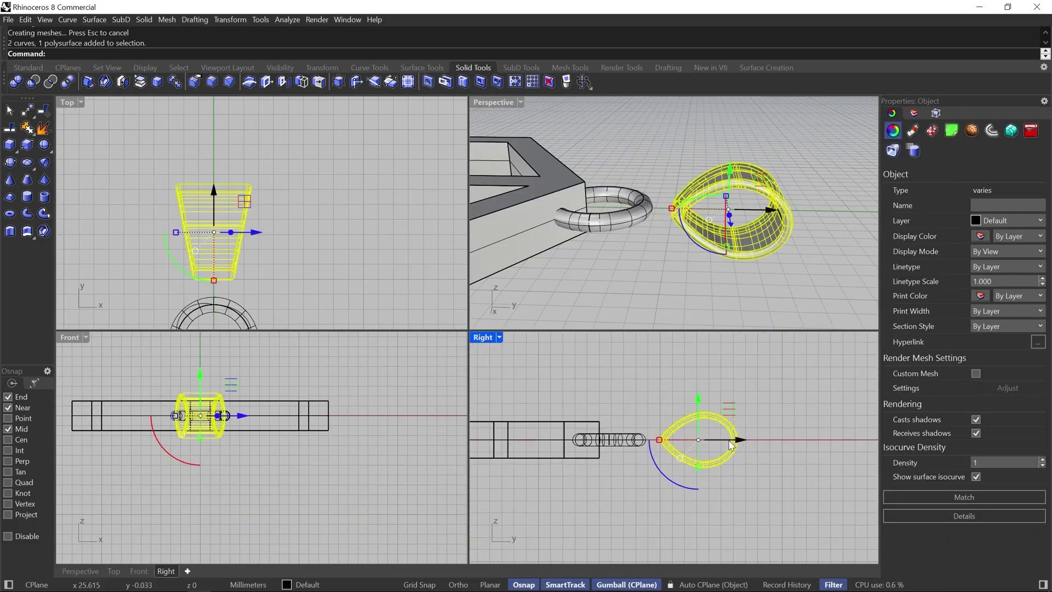
{"action": "left_click_drag", "start_coordinate": [737, 440], "coordinate": [695, 442]}
{"action": "right_click_drag", "start_coordinate": [635, 281], "coordinate": [655, 312]}
{"action": "scroll", "coordinate": [629, 458], "scroll_direction": "up", "scroll_amount": 5}
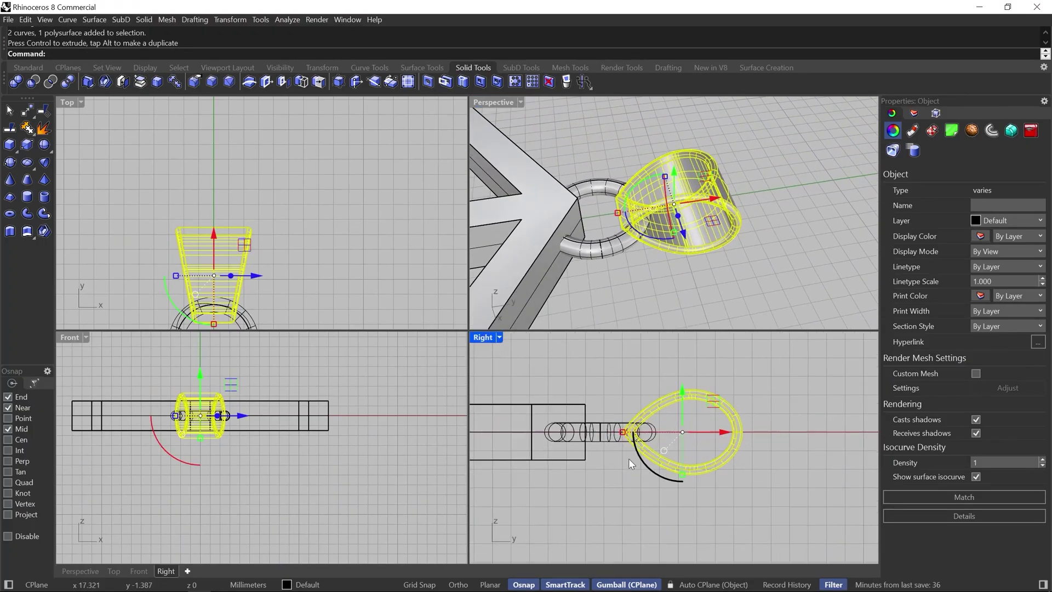
{"action": "left_click_drag", "start_coordinate": [729, 418], "coordinate": [725, 418]}
{"action": "left_click", "coordinate": [766, 254]}
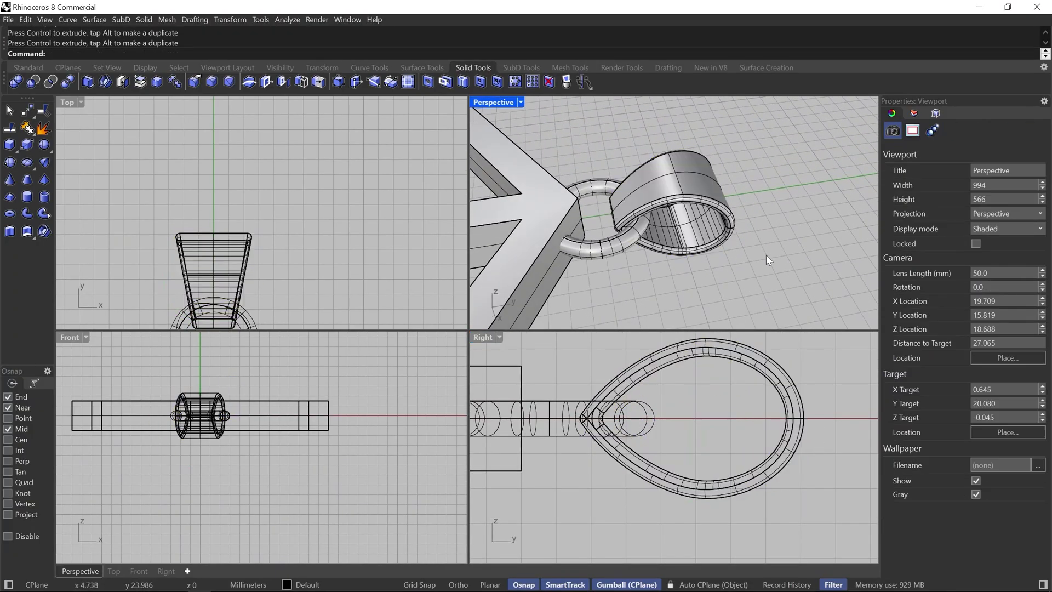
- Examine how the bail links through the ring on the pendant in the maximized Perspective view
{"action": "scroll", "coordinate": [749, 217], "scroll_direction": "down", "scroll_amount": 10}
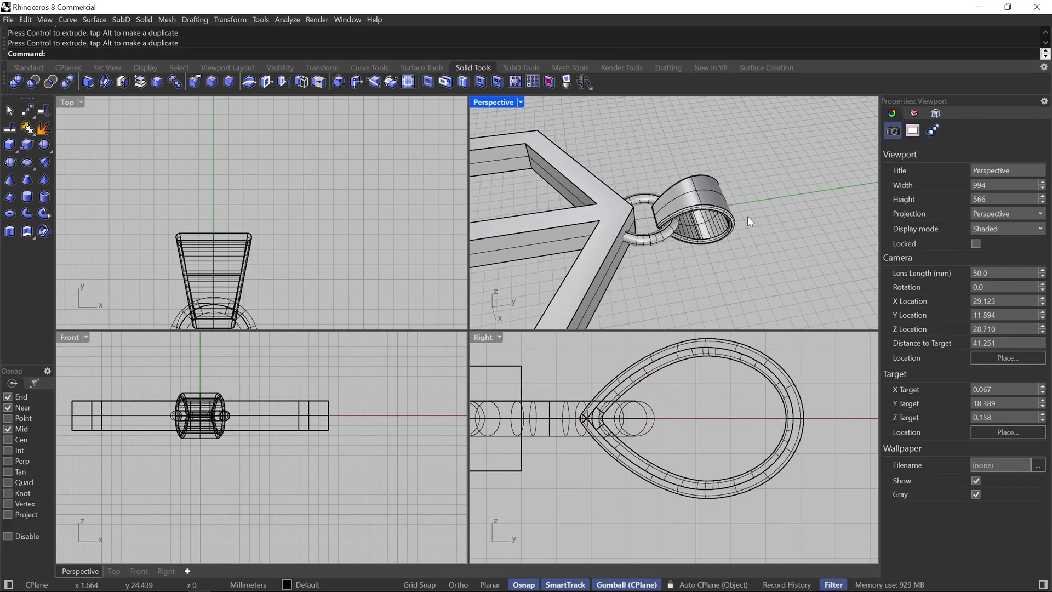
{"action": "double_click", "coordinate": [495, 101]}
{"action": "scroll", "coordinate": [513, 334], "scroll_direction": "down", "scroll_amount": 4}
{"action": "right_click_drag", "start_coordinate": [513, 333], "coordinate": [530, 370]}
{"action": "scroll", "coordinate": [530, 370], "scroll_direction": "up", "scroll_amount": 8}
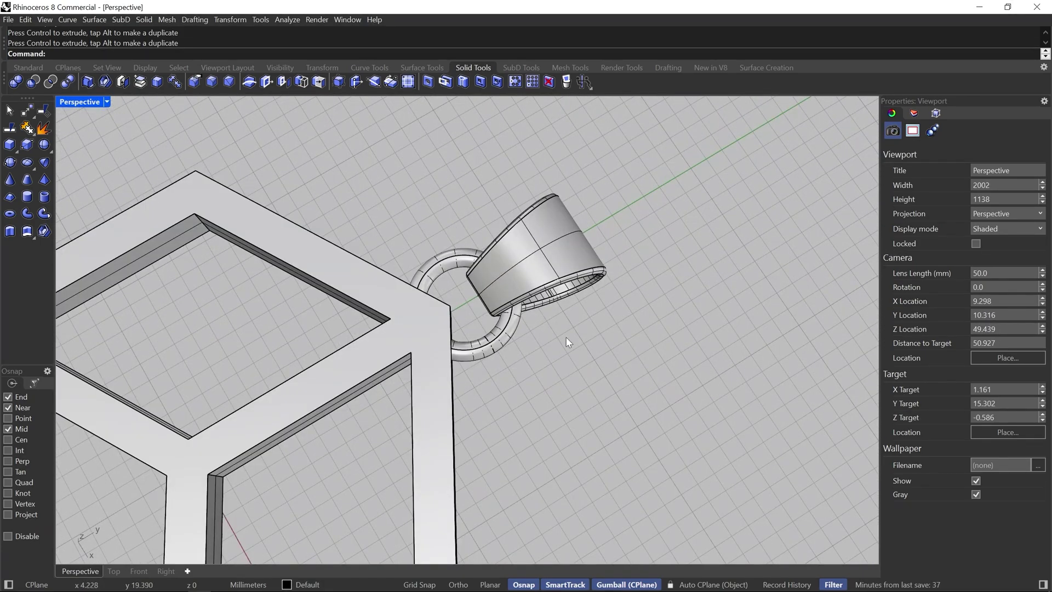
- Copy the whole pendant with its ring, bail and curves along the X axis beside the original, and clear the selection
{"action": "scroll", "coordinate": [580, 311], "scroll_direction": "down", "scroll_amount": 5}
{"action": "scroll", "coordinate": [465, 445], "scroll_direction": "up", "scroll_amount": 3}
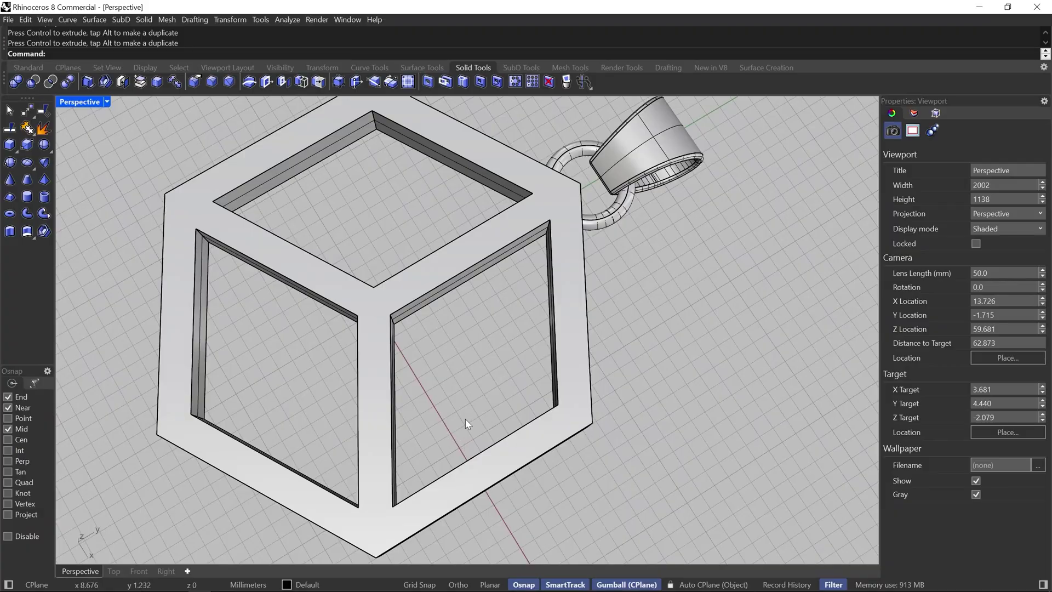
{"action": "right_click_drag", "start_coordinate": [467, 422], "coordinate": [457, 379]}
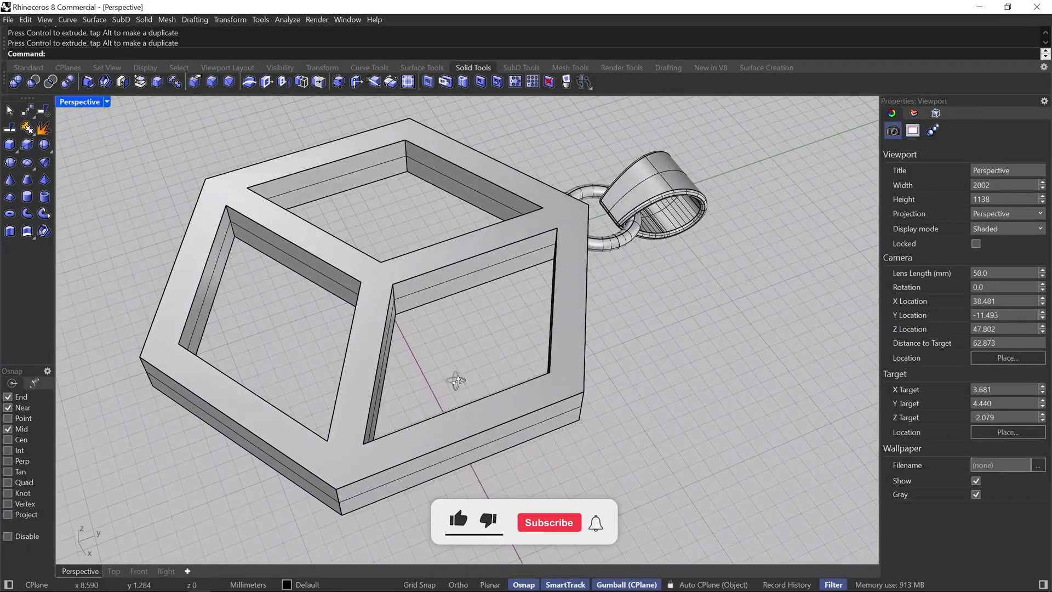
{"action": "scroll", "coordinate": [436, 356], "scroll_direction": "down", "scroll_amount": 8}
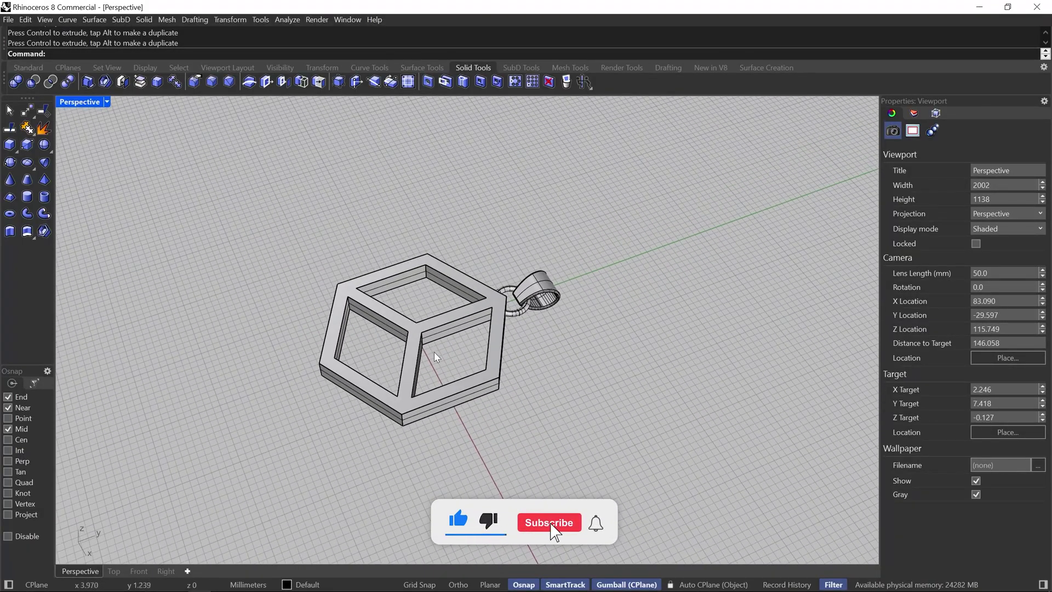
{"action": "scroll", "coordinate": [436, 356], "scroll_direction": "down", "scroll_amount": 3}
{"action": "left_click_drag", "start_coordinate": [334, 229], "coordinate": [607, 451]}
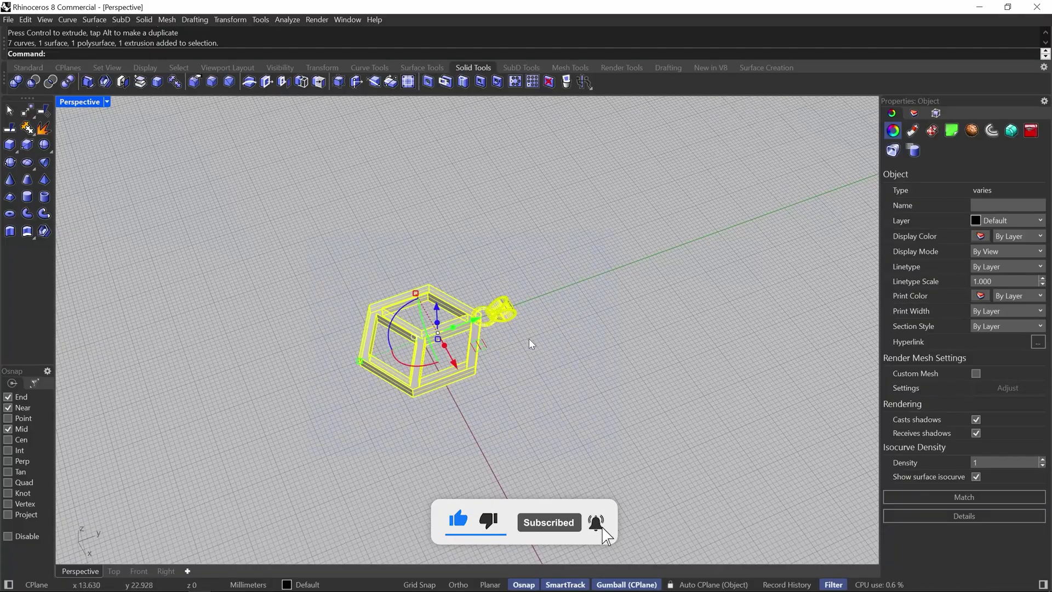
{"action": "double_click", "coordinate": [65, 102]}
{"action": "scroll", "coordinate": [236, 173], "scroll_direction": "down", "scroll_amount": 8}
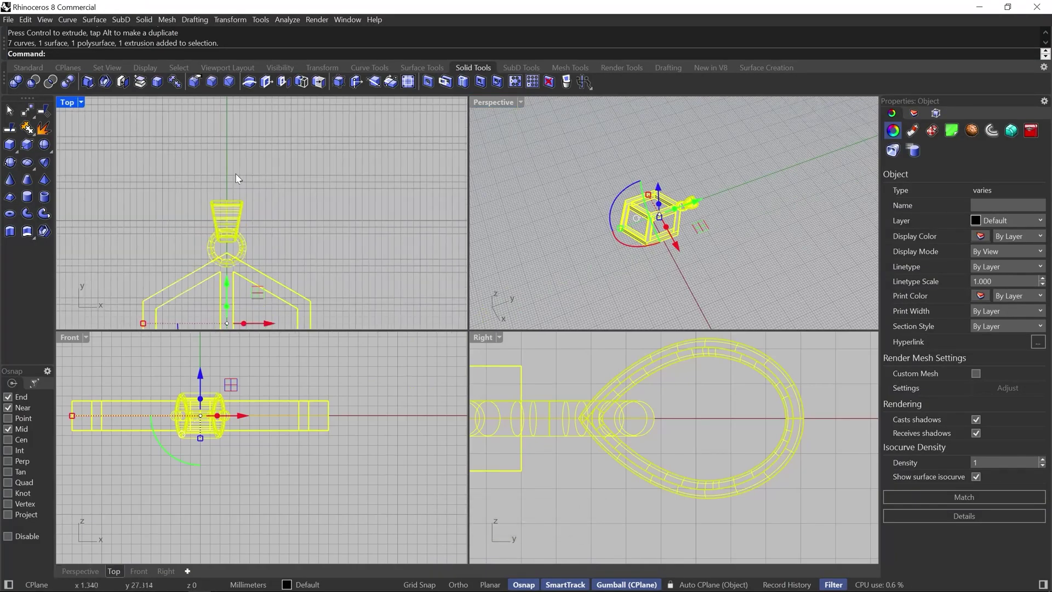
{"action": "scroll", "coordinate": [237, 178], "scroll_direction": "down", "scroll_amount": 5}
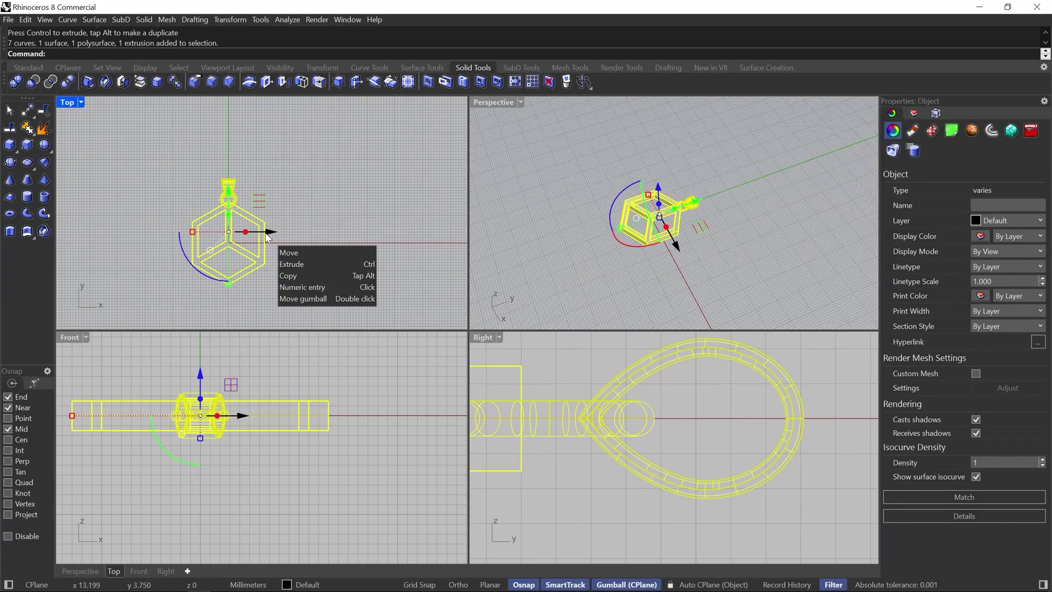
{"action": "left_click_drag", "start_coordinate": [267, 236], "coordinate": [380, 244]}
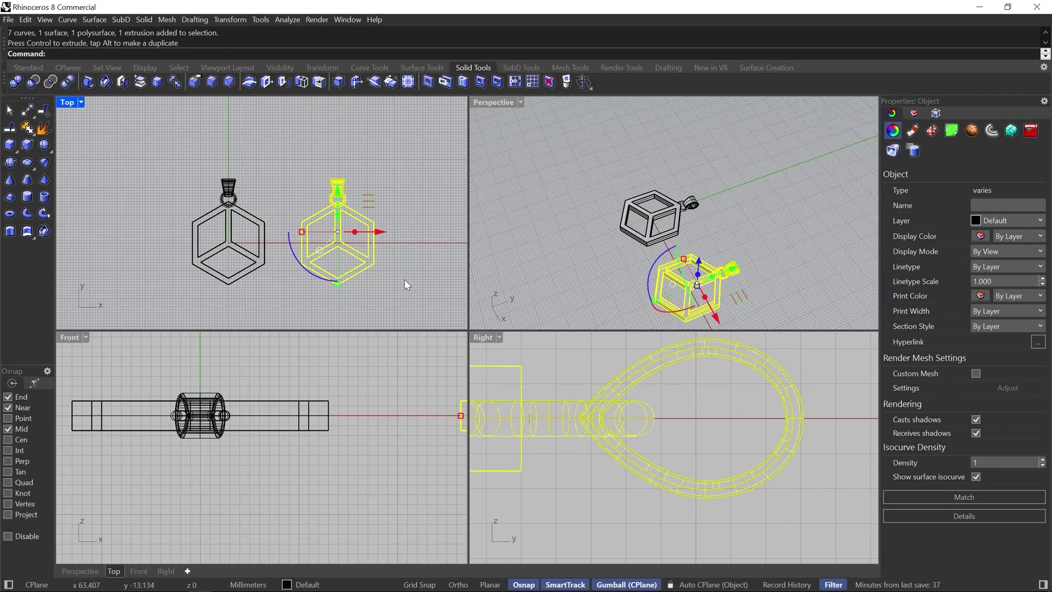
{"action": "double_click", "coordinate": [496, 103]}
{"action": "scroll", "coordinate": [578, 350], "scroll_direction": "down", "scroll_amount": 2}
{"action": "scroll", "coordinate": [570, 382], "scroll_direction": "up", "scroll_amount": 5}
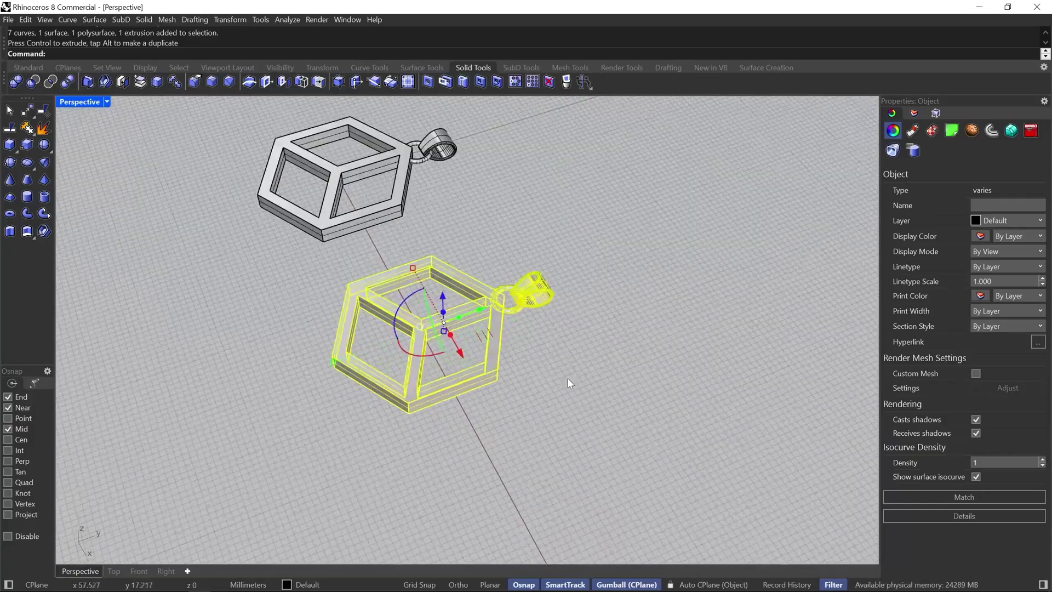
{"action": "scroll", "coordinate": [570, 382], "scroll_direction": "up", "scroll_amount": 3}
{"action": "left_click", "coordinate": [650, 346]}
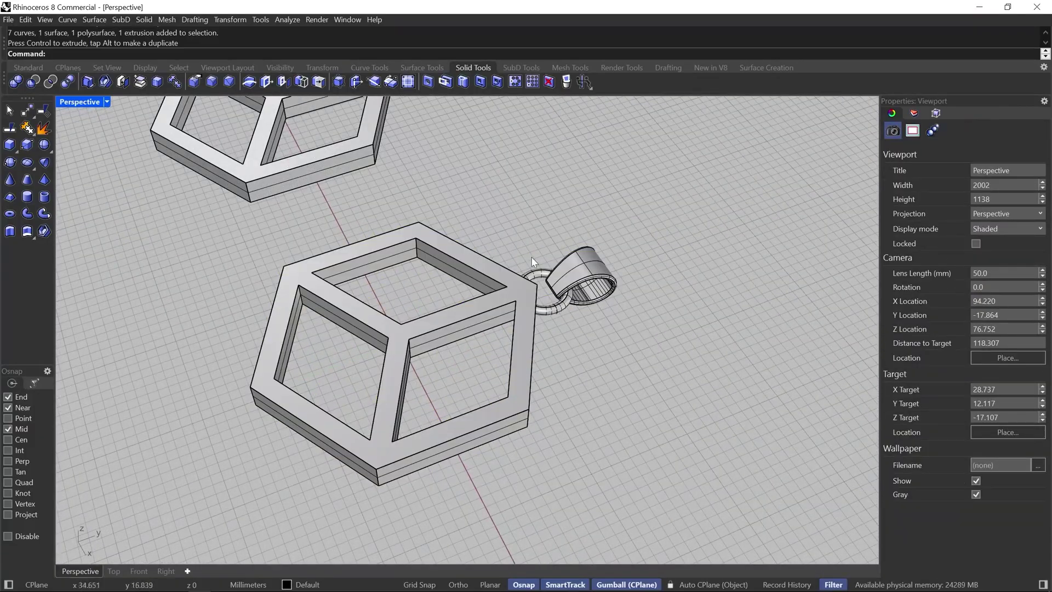
- Start FilletEdge with radius 0.15 on the copied pendant and pick the four front-face edges of the window adjoining the ring-side corner and upper frame
{"action": "left_click", "coordinate": [214, 81]}
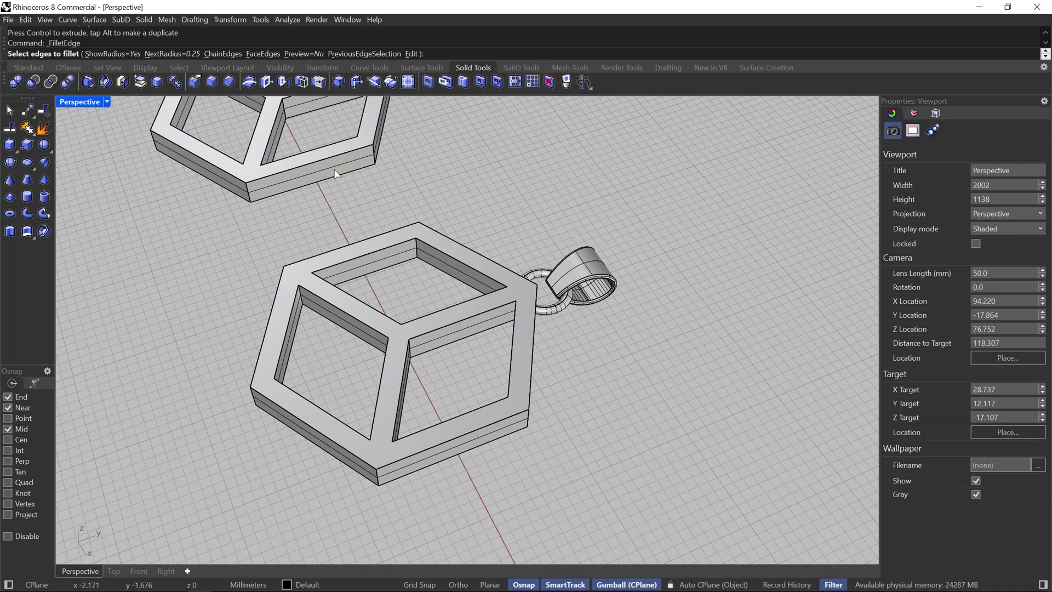
{"action": "left_click", "coordinate": [170, 54]}
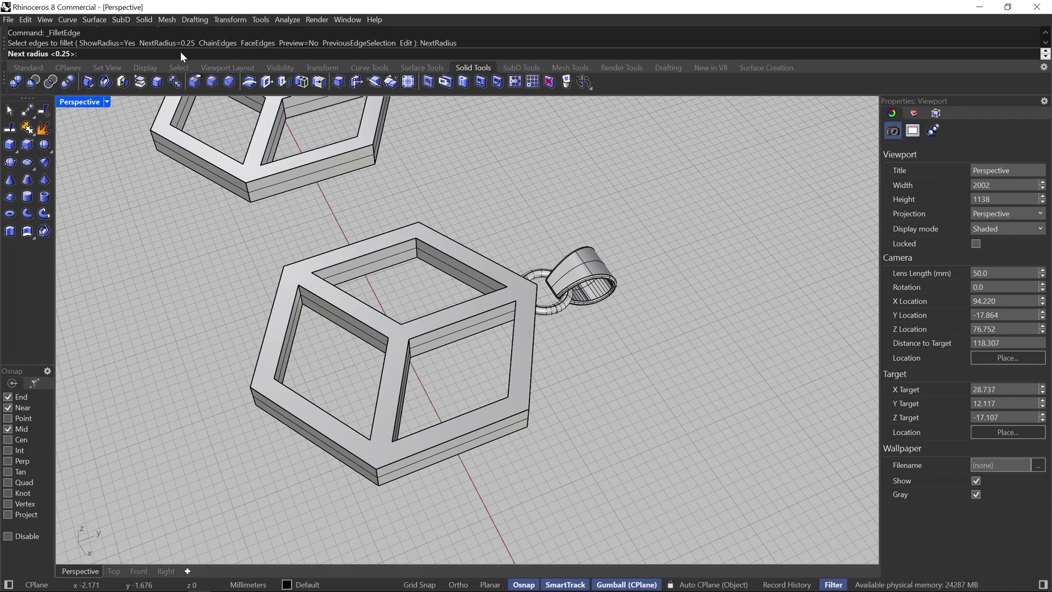
{"action": "type", "text": ".15"}
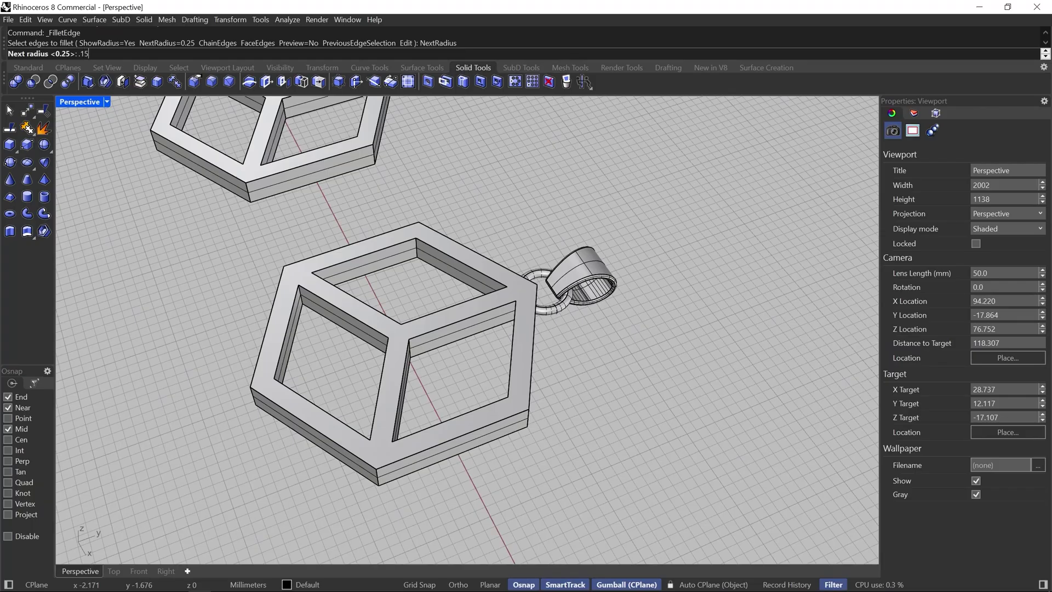
{"action": "key", "text": "Return"}
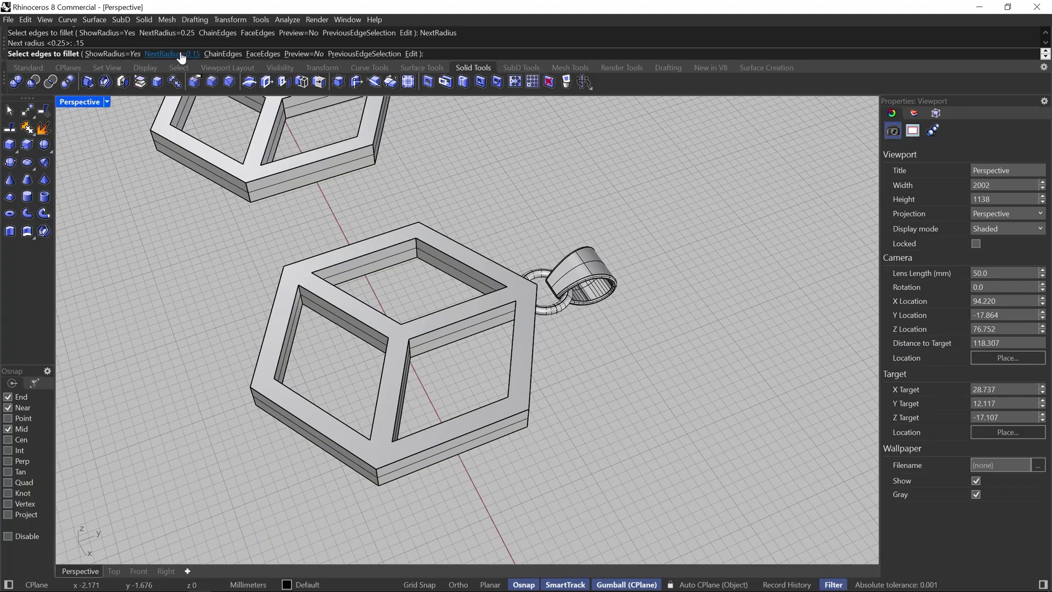
{"action": "left_click", "coordinate": [352, 263]}
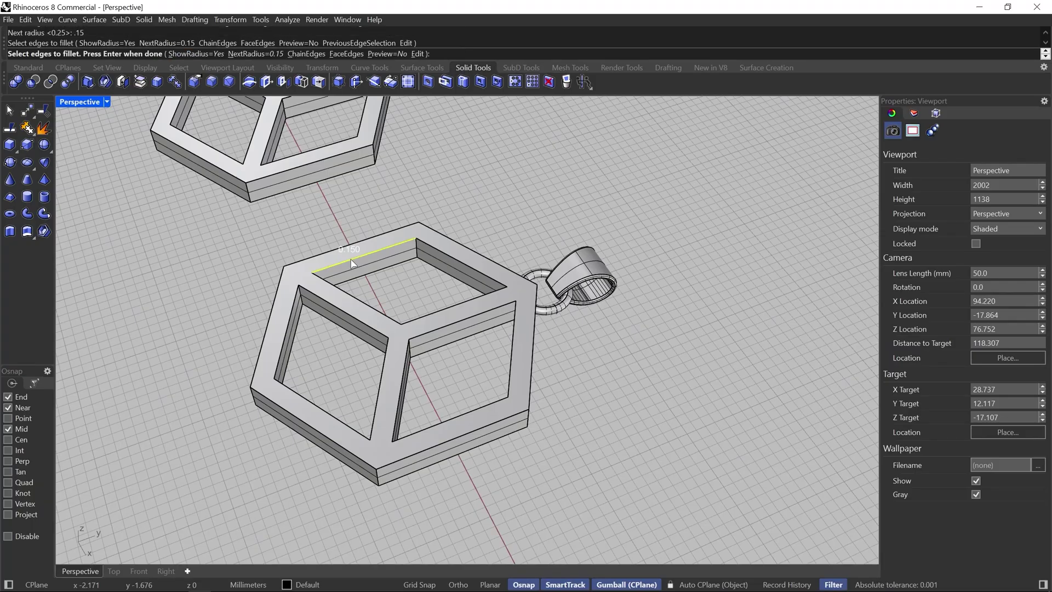
{"action": "left_click", "coordinate": [341, 290]}
{"action": "left_click", "coordinate": [433, 311]}
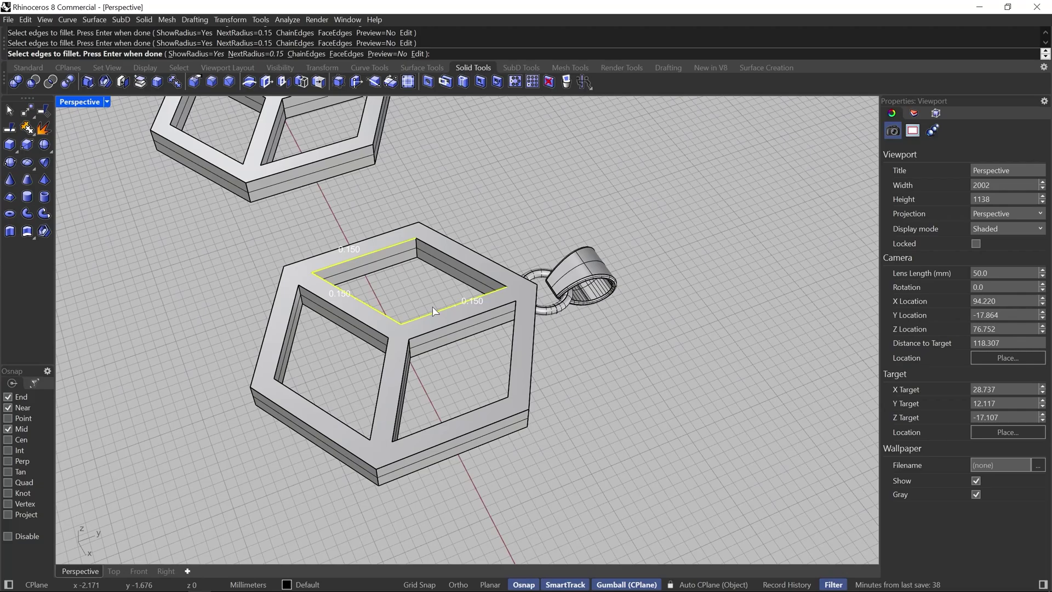
{"action": "left_click", "coordinate": [464, 267]}
- Add the front-face edges of the other two windows and apply the 0.15 fillet to all three openings
{"action": "left_click", "coordinate": [354, 320]}
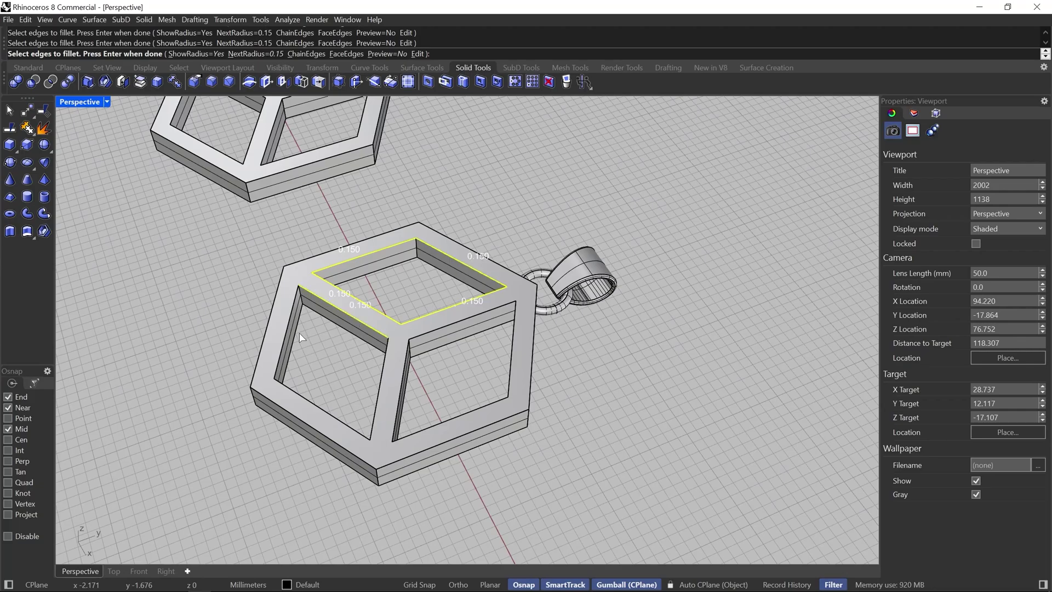
{"action": "left_click", "coordinate": [290, 344]}
{"action": "left_click", "coordinate": [327, 415]}
{"action": "left_click", "coordinate": [400, 412]}
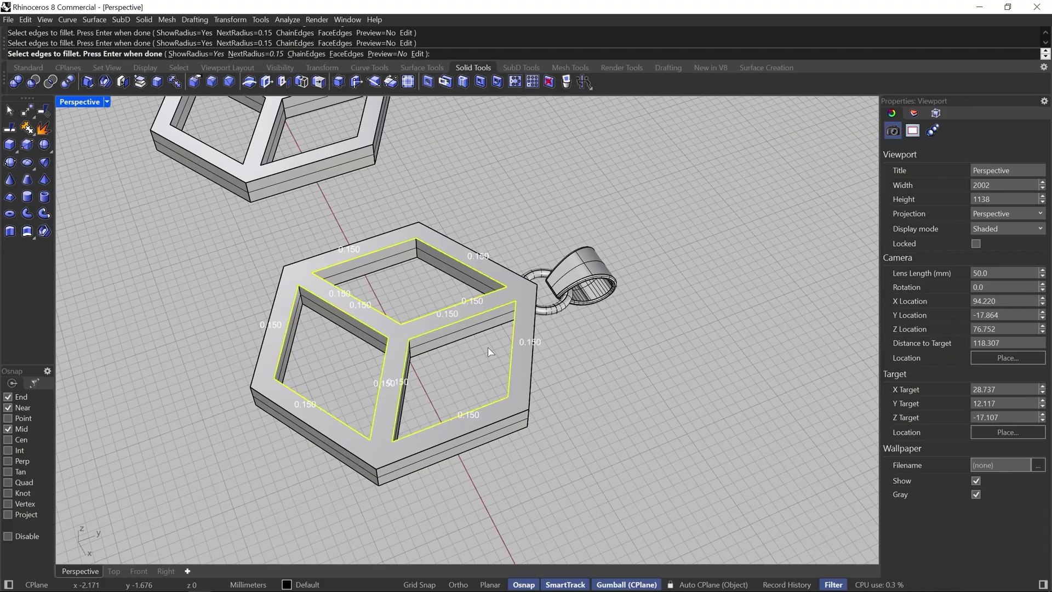
{"action": "key", "text": "Return"}
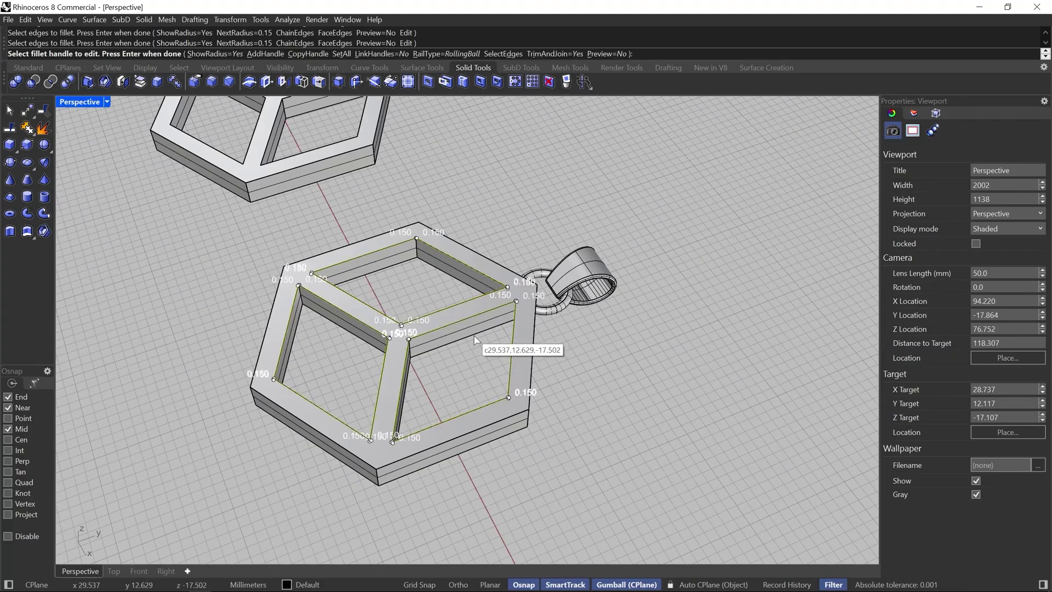
{"action": "key", "text": "Return"}
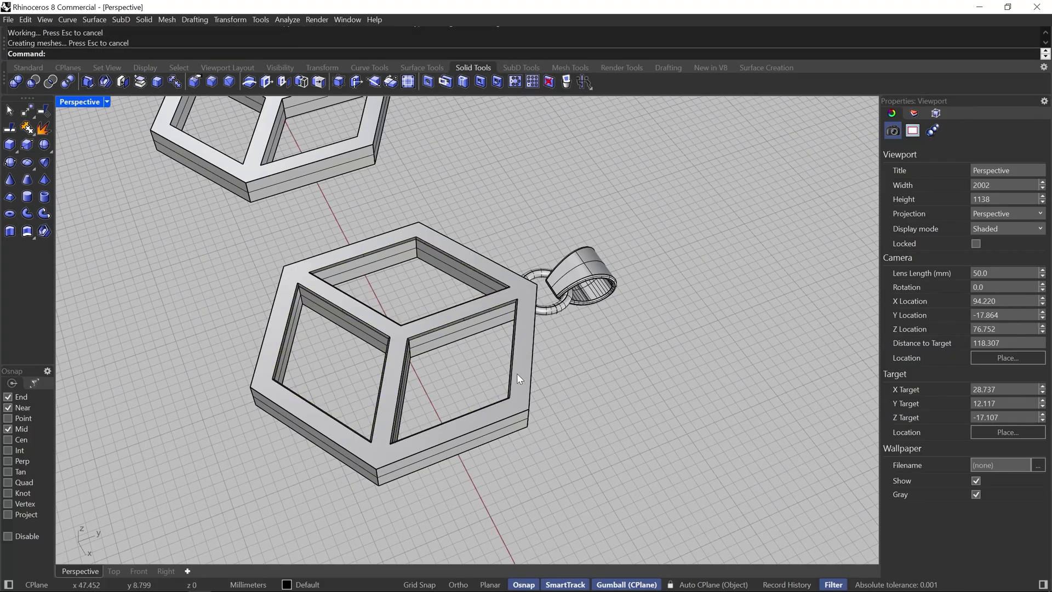
- Examine the filleted window edges on the copied pendant up close and compare it with the original
{"action": "scroll", "coordinate": [518, 373], "scroll_direction": "up", "scroll_amount": 10}
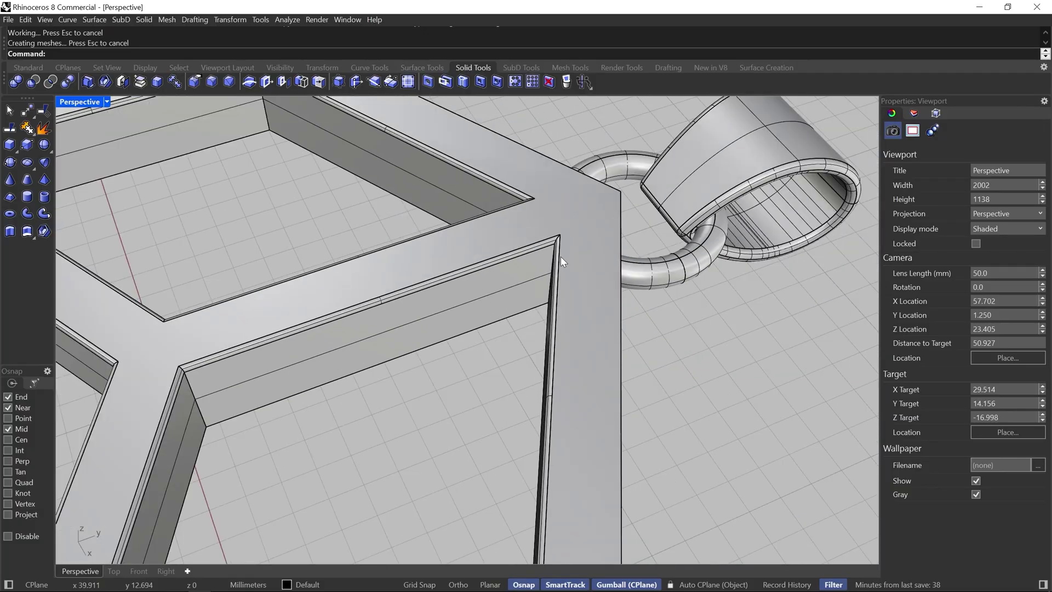
{"action": "scroll", "coordinate": [560, 256], "scroll_direction": "down", "scroll_amount": 4}
{"action": "right_click_drag", "start_coordinate": [368, 325], "coordinate": [408, 332]}
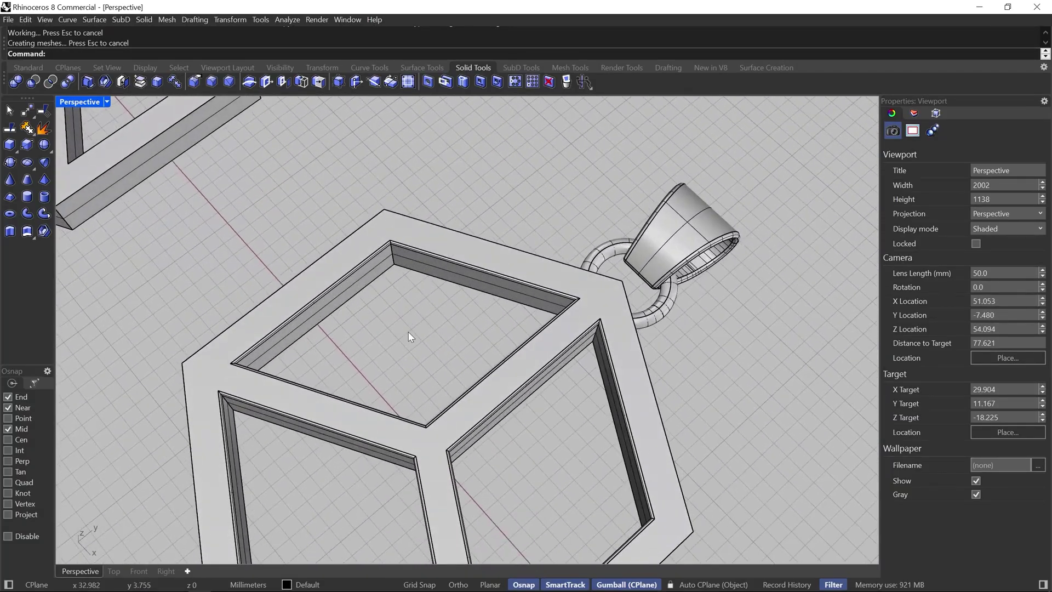
{"action": "scroll", "coordinate": [257, 383], "scroll_direction": "up", "scroll_amount": 4}
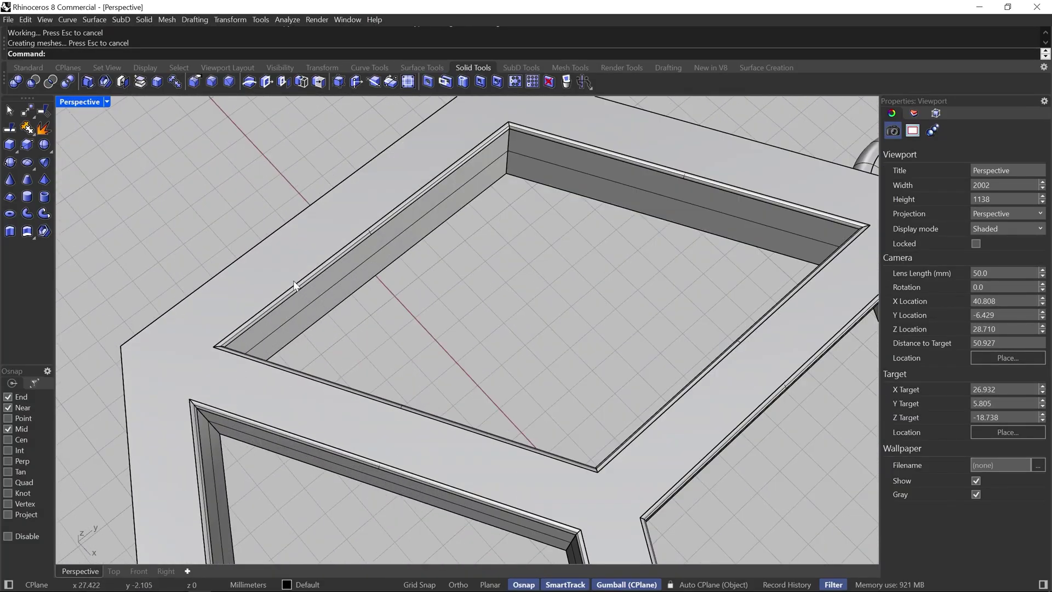
{"action": "scroll", "coordinate": [303, 276], "scroll_direction": "down", "scroll_amount": 6}
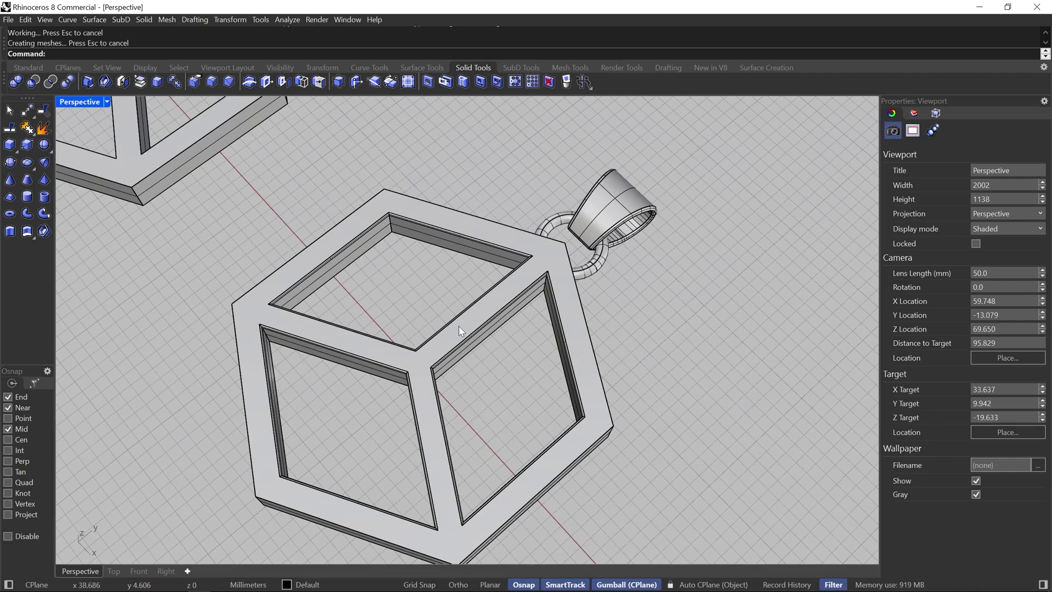
{"action": "scroll", "coordinate": [485, 337], "scroll_direction": "down", "scroll_amount": 6}
{"action": "right_click_drag", "start_coordinate": [396, 345], "coordinate": [367, 276]}
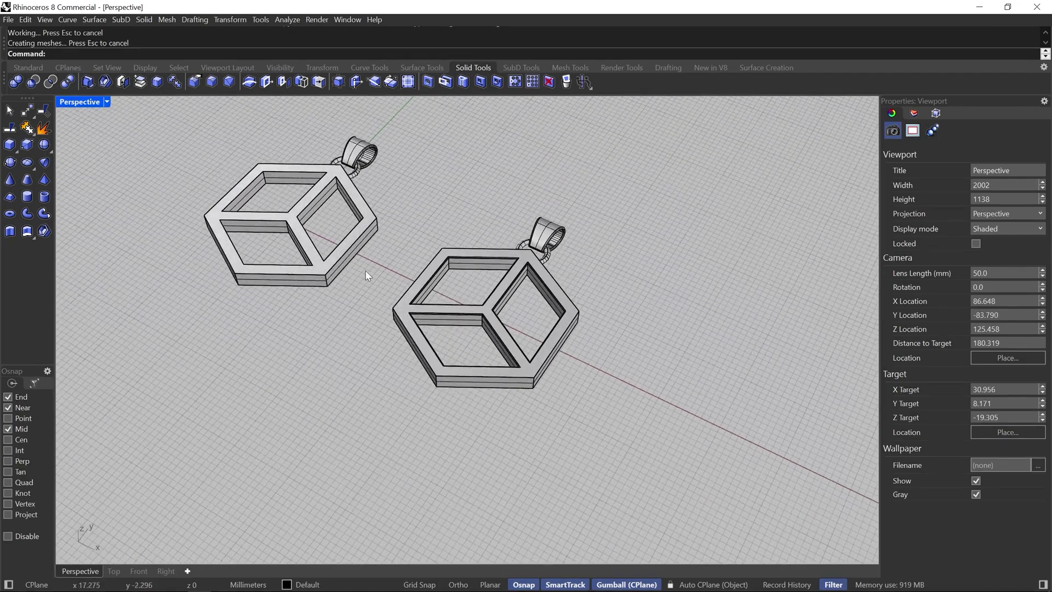
{"action": "scroll", "coordinate": [363, 267], "scroll_direction": "up", "scroll_amount": 3}
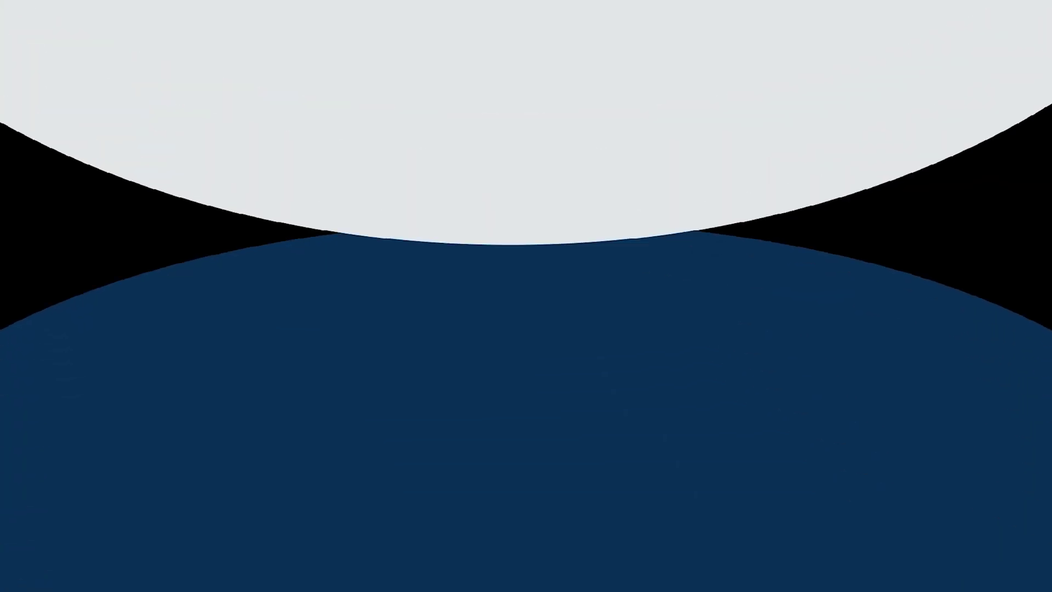